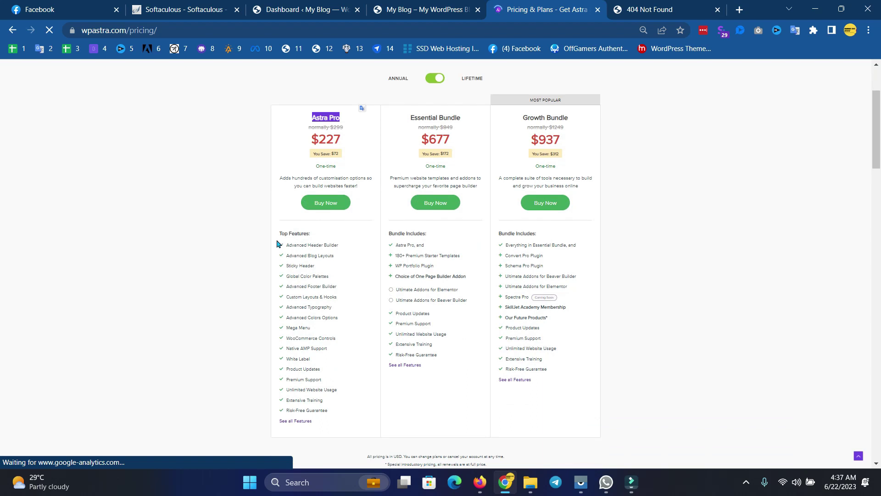
Compare the lifetime prices and feature lists of the Astra Pro, Essential Bundle and Growth Bundle plans.
triple_click(285, 277)
left_click_drag(310, 348, 308, 385)
left_click(308, 385)
left_click_drag(287, 307, 384, 312)
left_click(288, 307)
left_click(322, 306)
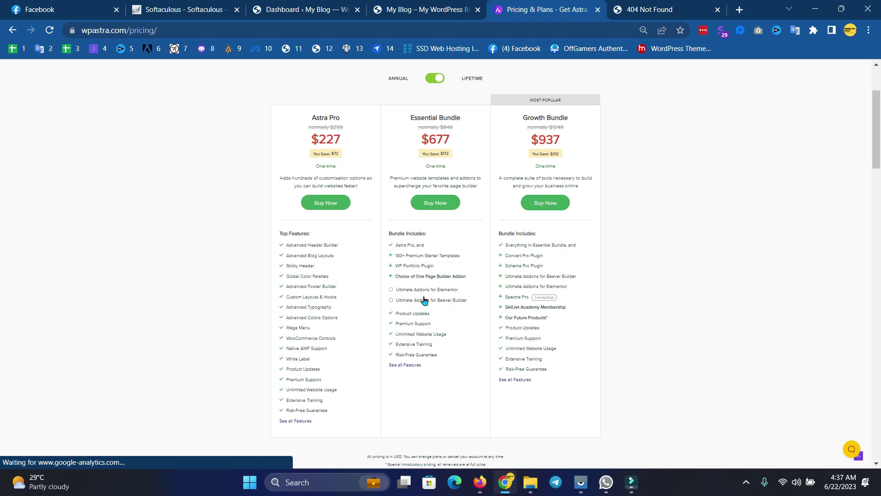
scroll(508, 305, "up", 1)
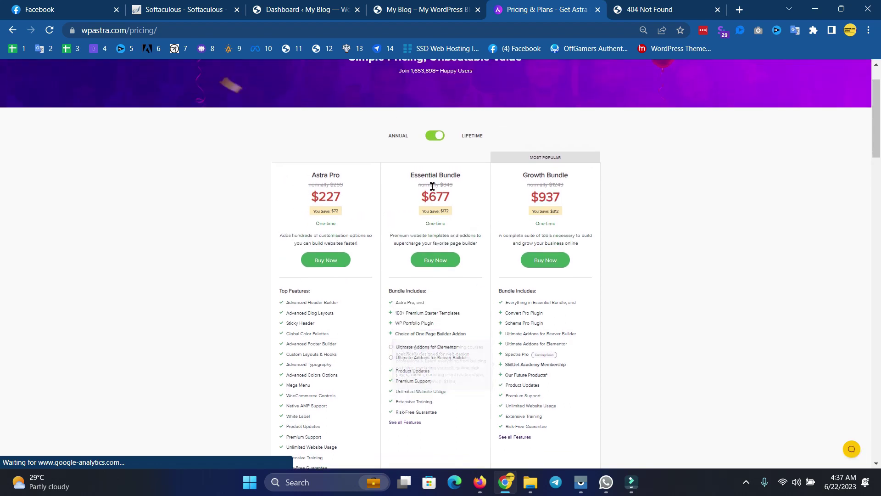
mouse_move(449, 318)
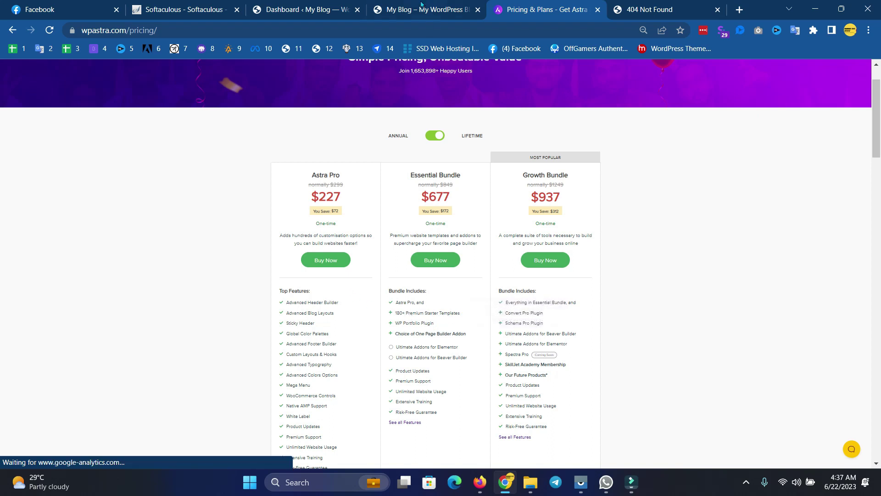
scroll(337, 189, "up", 1)
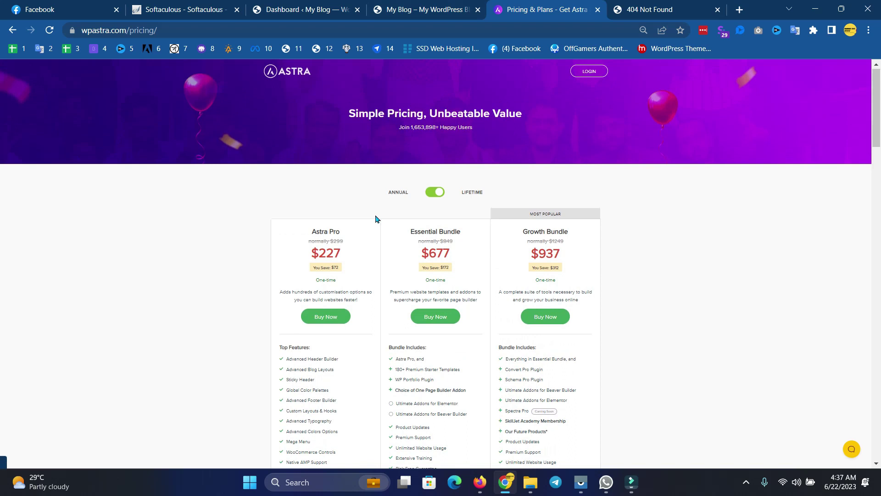
scroll(374, 215, "down", 2)
scroll(374, 216, "up", 2)
left_click_drag(303, 237, 361, 236)
scroll(316, 340, "down", 5)
scroll(316, 340, "up", 1)
scroll(316, 341, "up", 1)
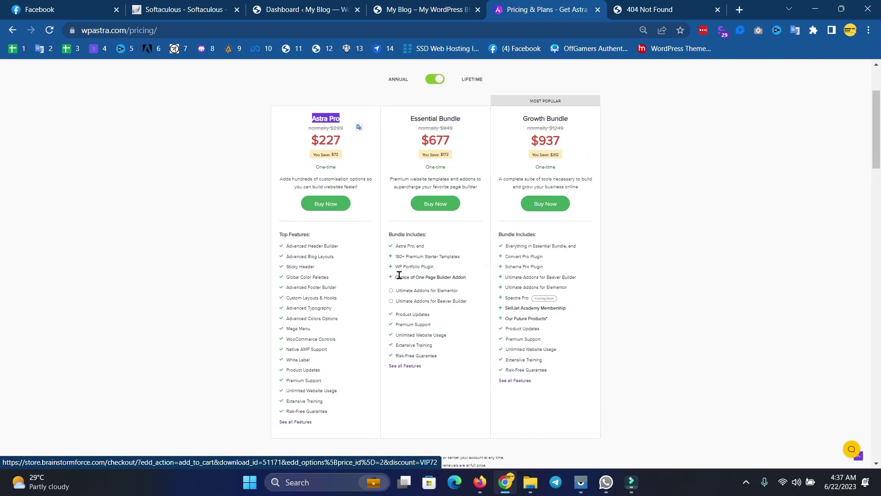
scroll(311, 194, "up", 1)
left_click(312, 174)
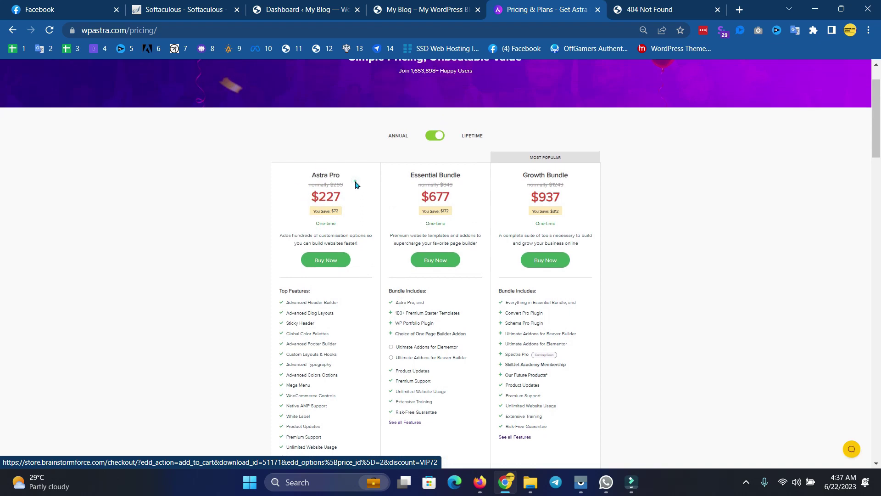
Examine the rest of the pricing page, including the SkillJet Academy offer, money-back guarantee and frequently asked questions.
scroll(356, 184, "down", 2)
scroll(357, 212, "down", 2)
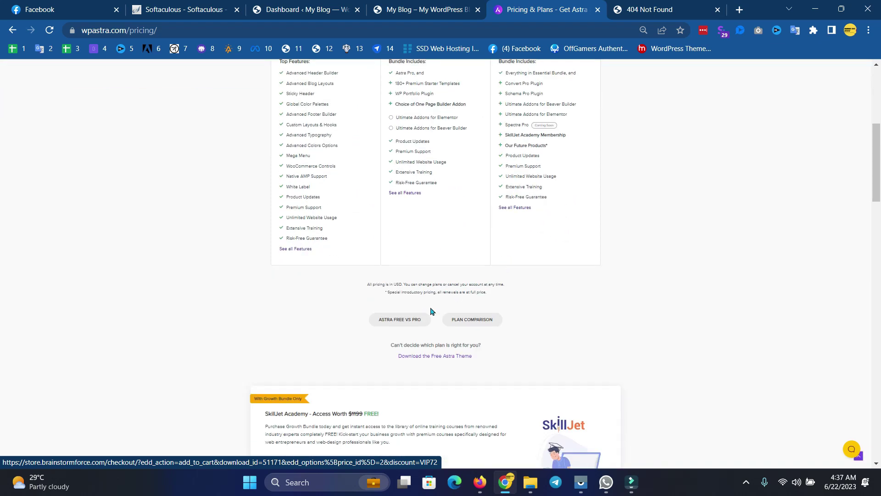
scroll(459, 328, "down", 4)
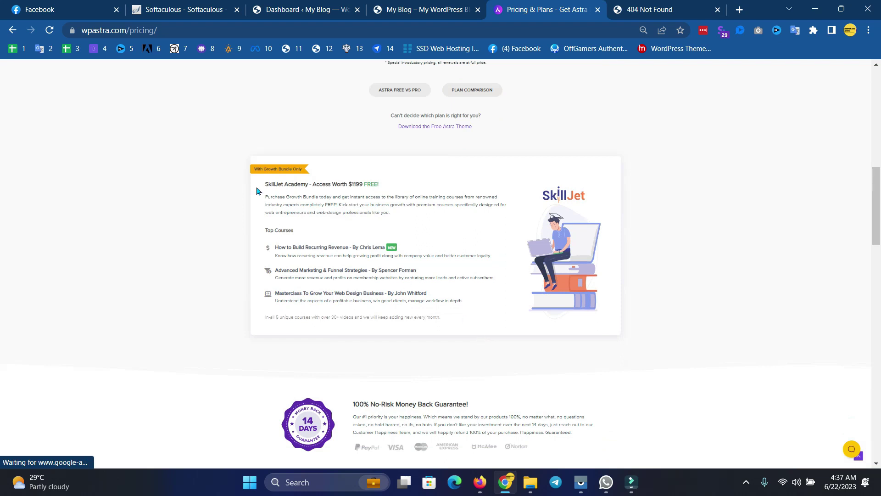
scroll(472, 258, "down", 9)
scroll(465, 266, "up", 7)
scroll(461, 266, "down", 20)
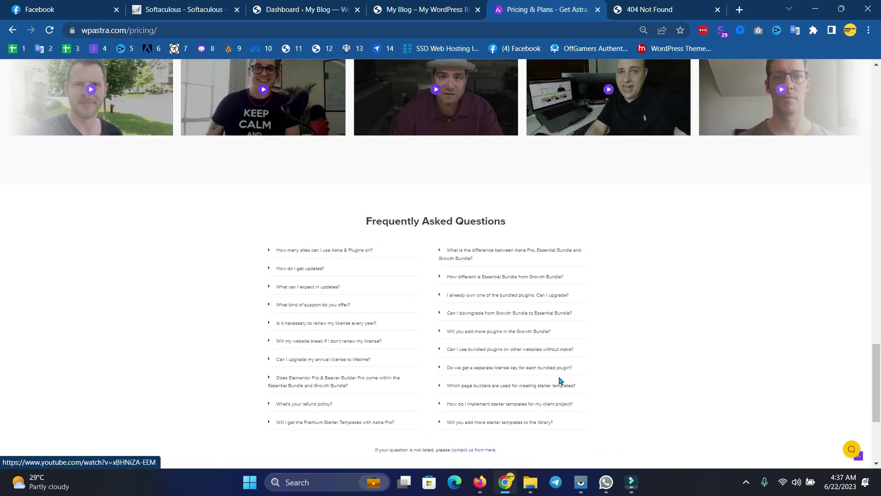
scroll(568, 386, "up", 6)
scroll(568, 386, "down", 6)
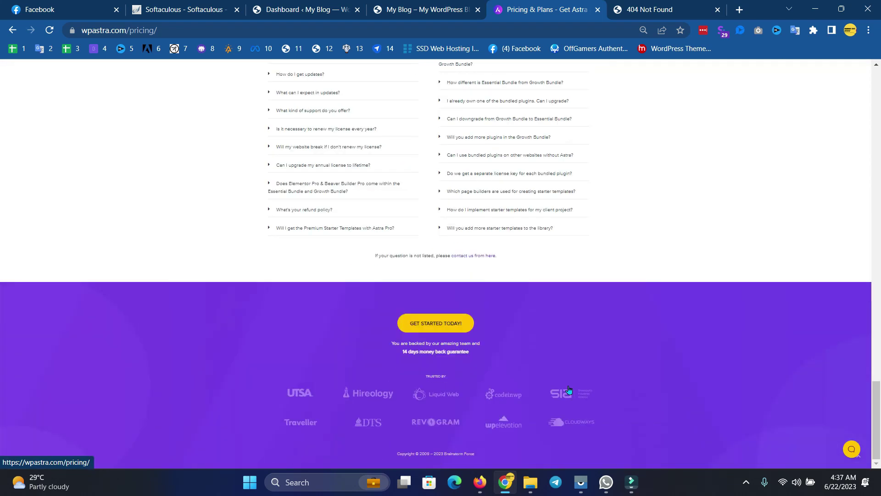
scroll(569, 387, "up", 15)
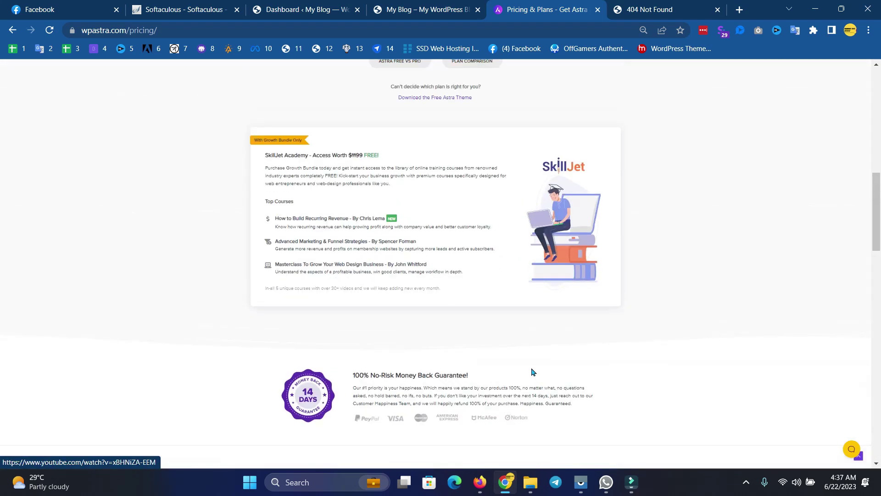
scroll(529, 373, "up", 3)
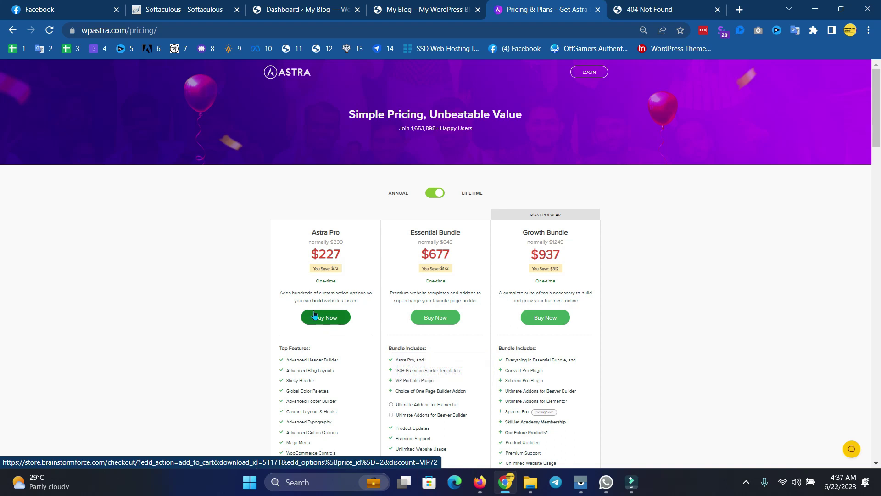
Open the checkout for the one-time Astra Pro plan and dismiss the Google sign-in prompt.
left_click(333, 316)
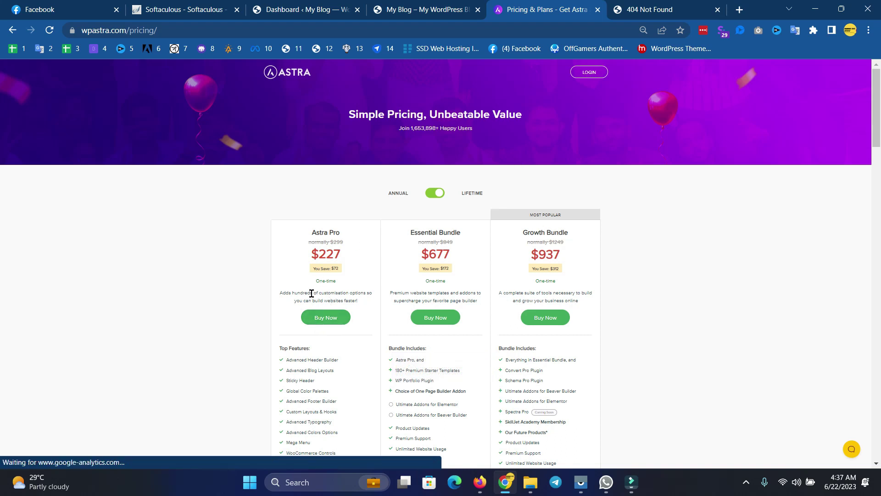
left_click(326, 317)
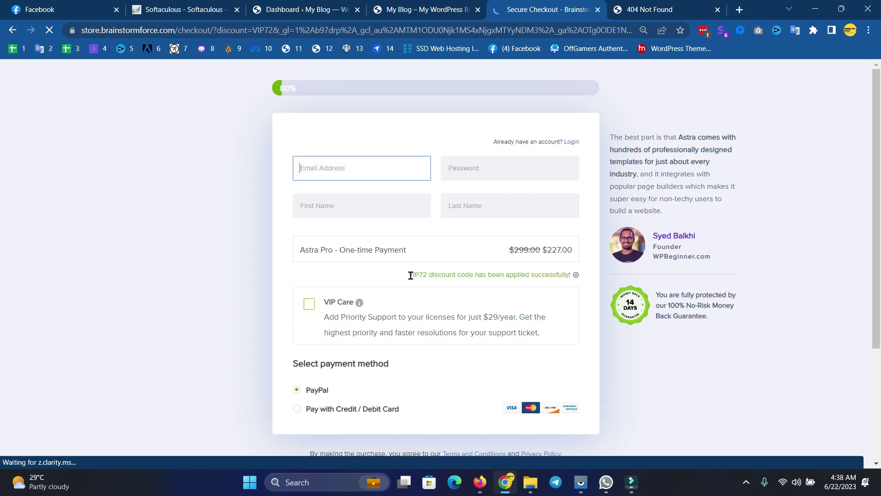
left_click(491, 175)
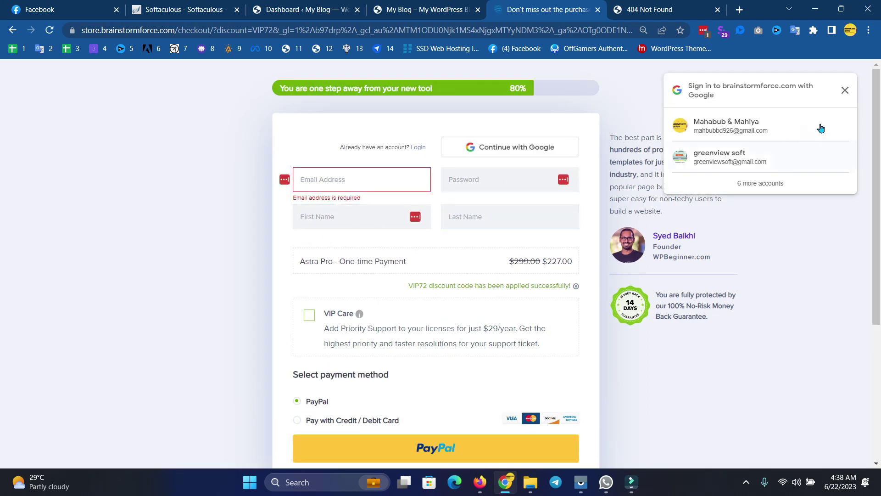
left_click(845, 90)
scroll(527, 246, "down", 2)
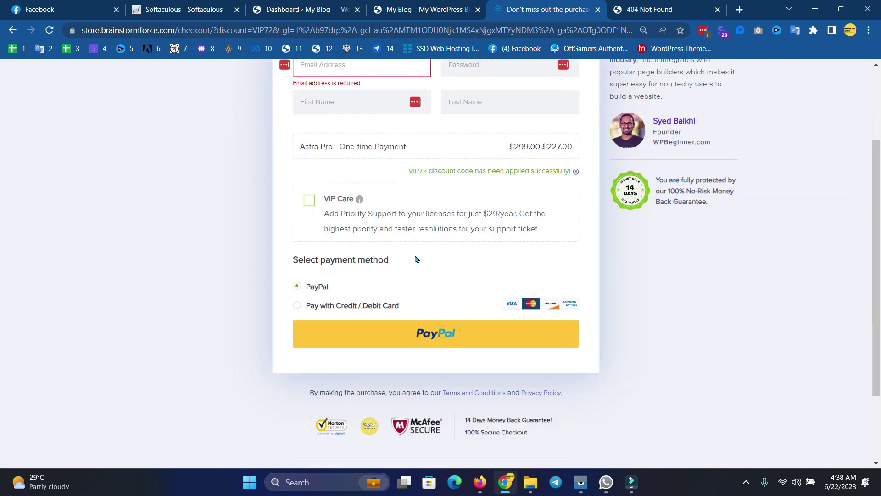
Choose credit/debit card as the payment method and look at the card, country and postal code fields.
left_click(295, 311)
scroll(381, 301, "down", 2)
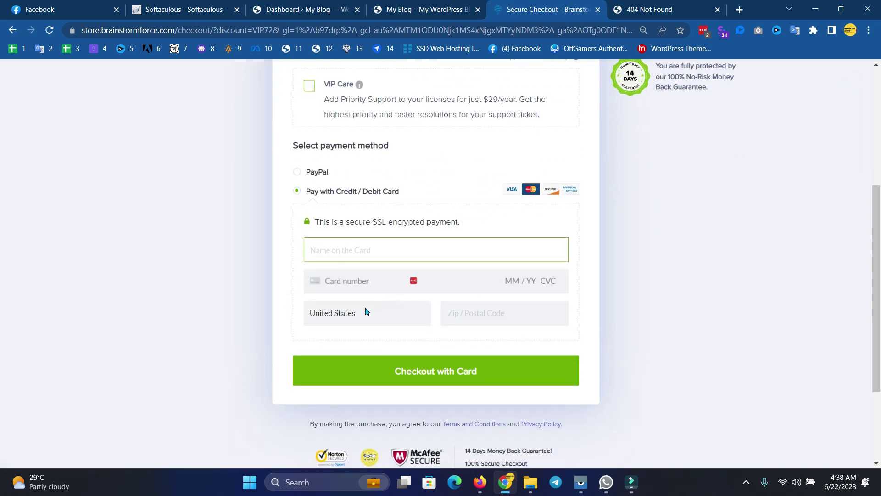
left_click(503, 310)
left_click(342, 316)
left_click(393, 317)
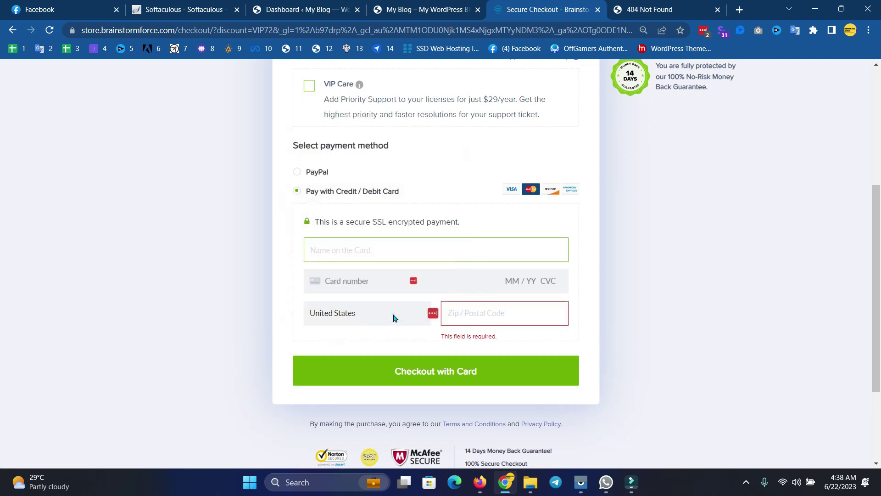
Reselect PayPal as the payment method and leave the checkout for the pricing page.
scroll(438, 281, "up", 3)
left_click(307, 342)
scroll(486, 327, "down", 1)
scroll(464, 312, "up", 2)
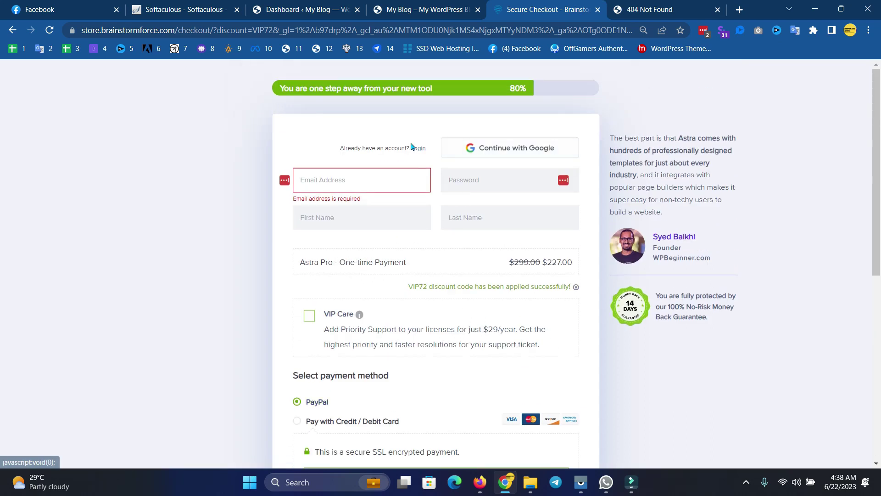
scroll(411, 146, "down", 5)
scroll(411, 146, "up", 5)
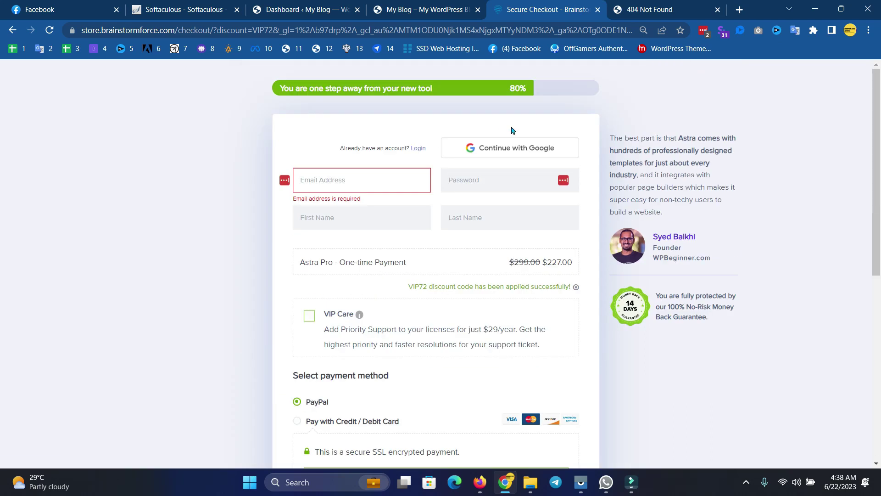
left_click(13, 30)
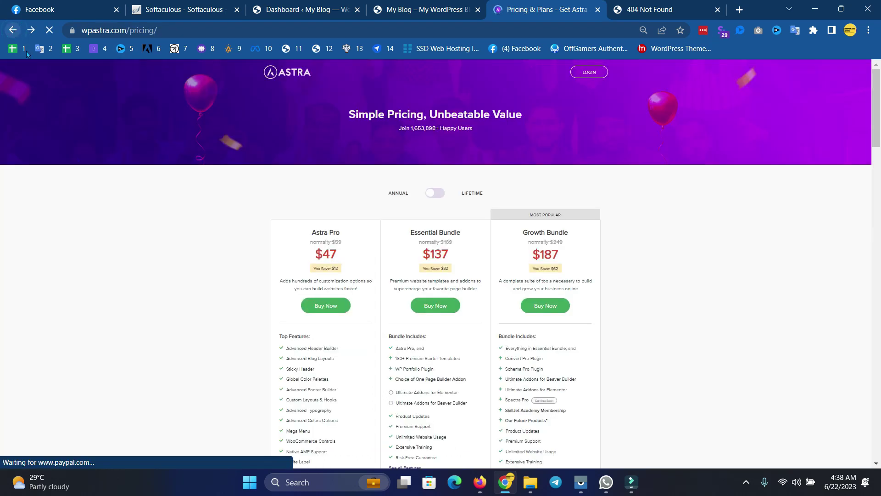
Open the installed themes page in the WordPress dashboard and check the blog's current front page.
left_click(450, 4)
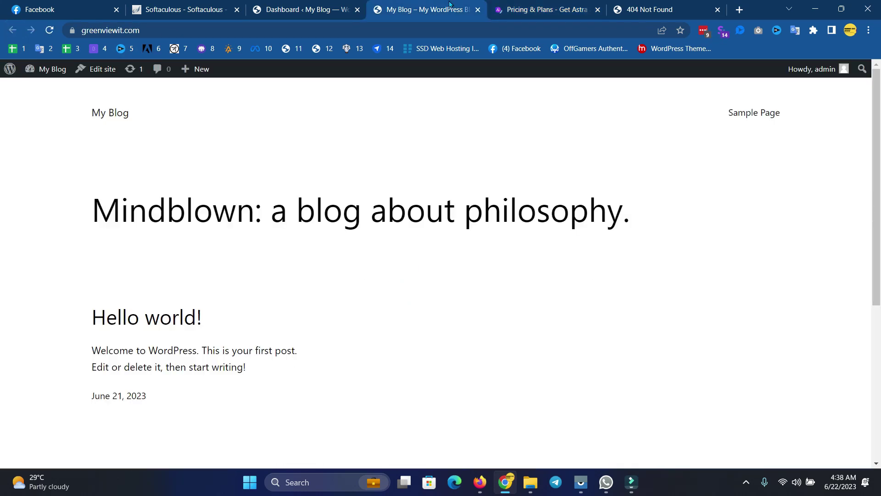
left_click(296, 4)
mouse_move(56, 246)
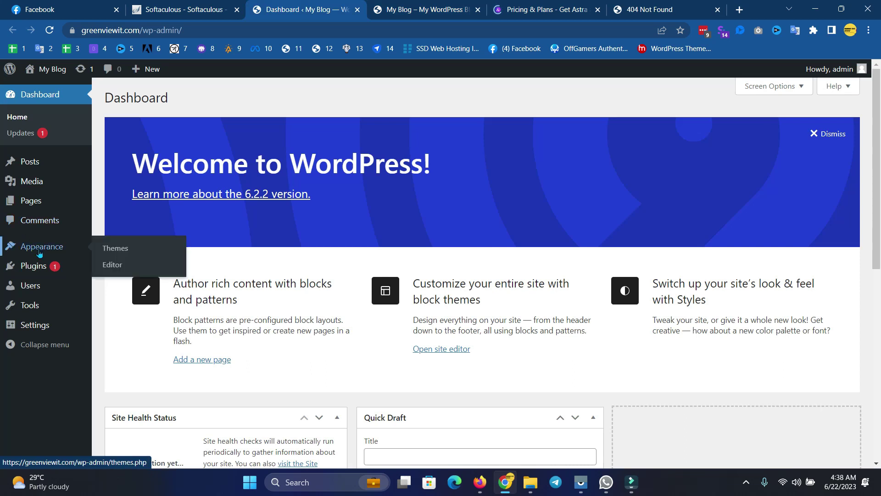
left_click(126, 250)
left_click(459, 11)
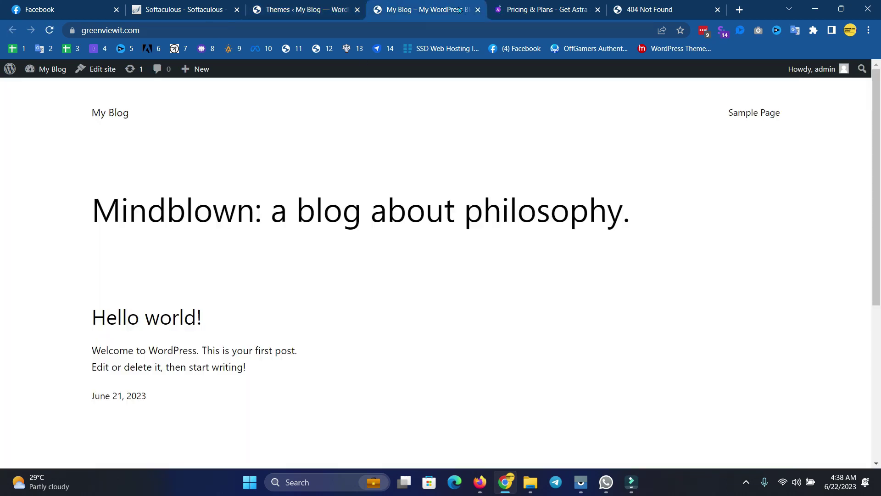
left_click(305, 6)
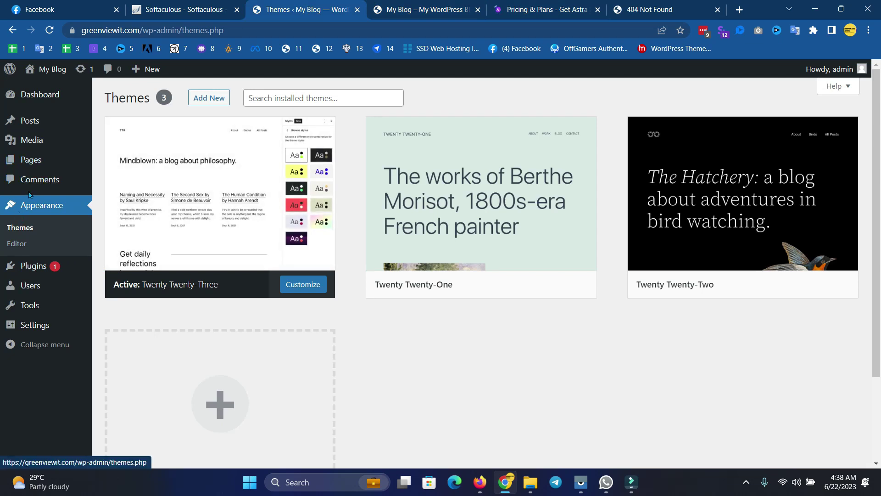
Add a new theme by installing Astra from the popular themes.
scroll(246, 212, "down", 1)
scroll(230, 183, "up", 1)
left_click(197, 102)
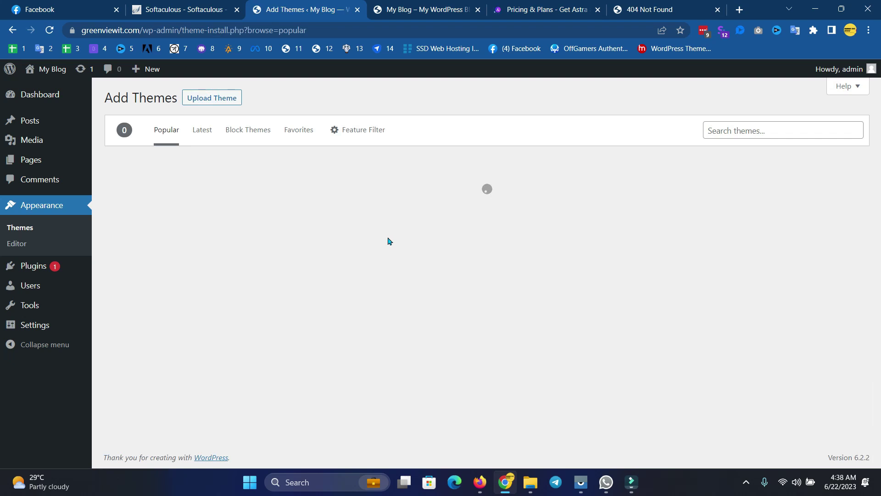
scroll(316, 311, "down", 5)
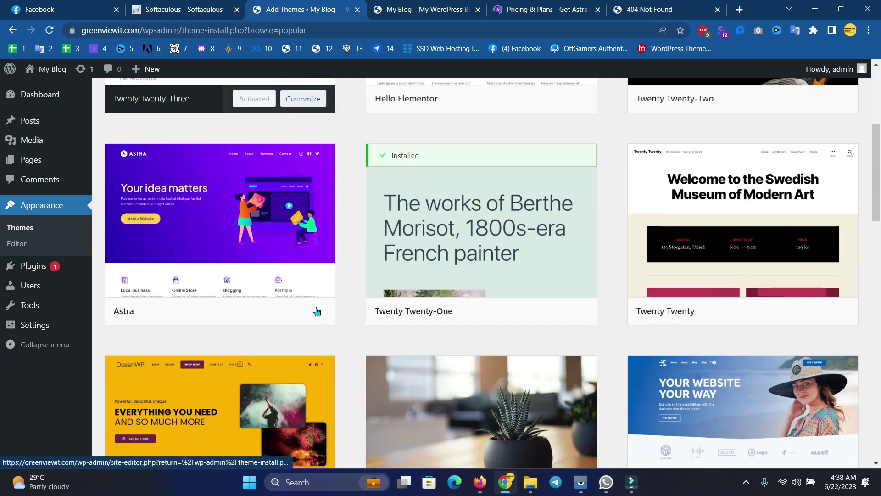
mouse_move(316, 311)
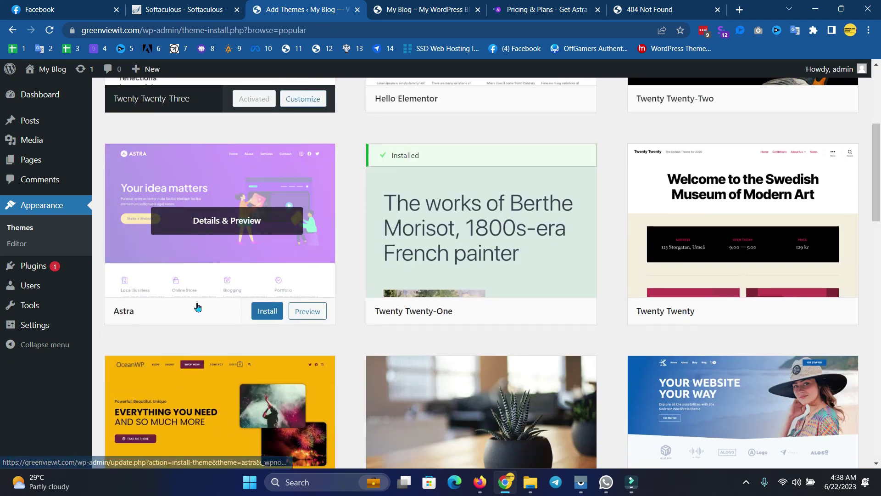
left_click(266, 311)
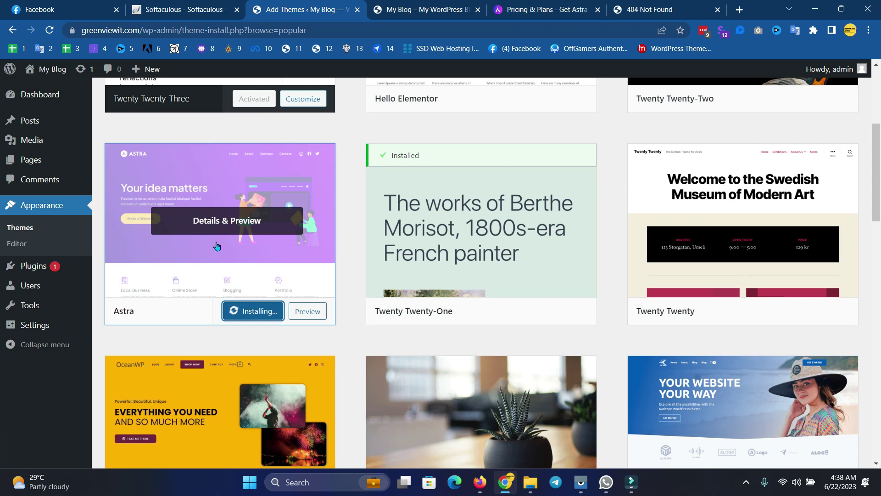
Look over the other popular themes and activate the installed Astra theme.
scroll(602, 305, "down", 4)
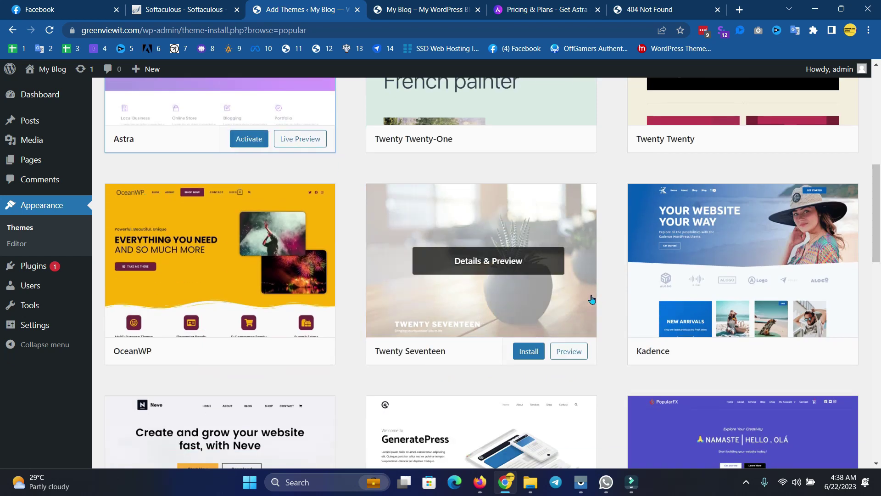
scroll(592, 299, "down", 5)
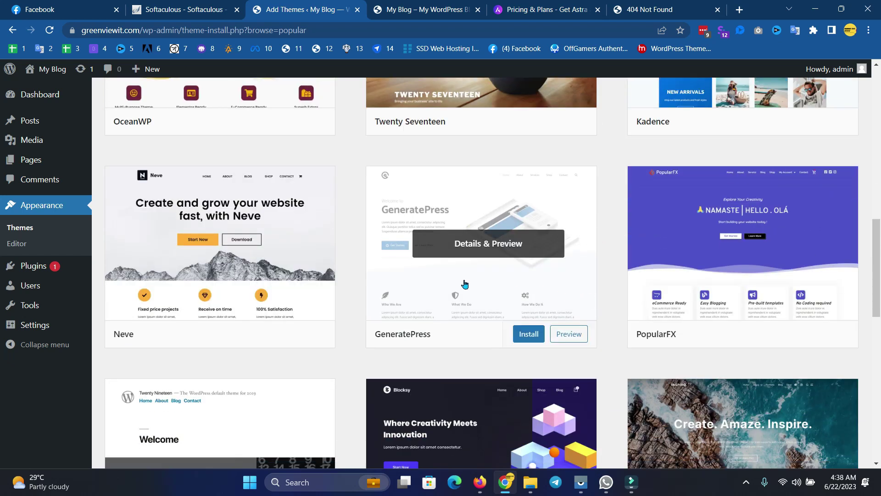
scroll(465, 284, "down", 5)
scroll(471, 294, "down", 4)
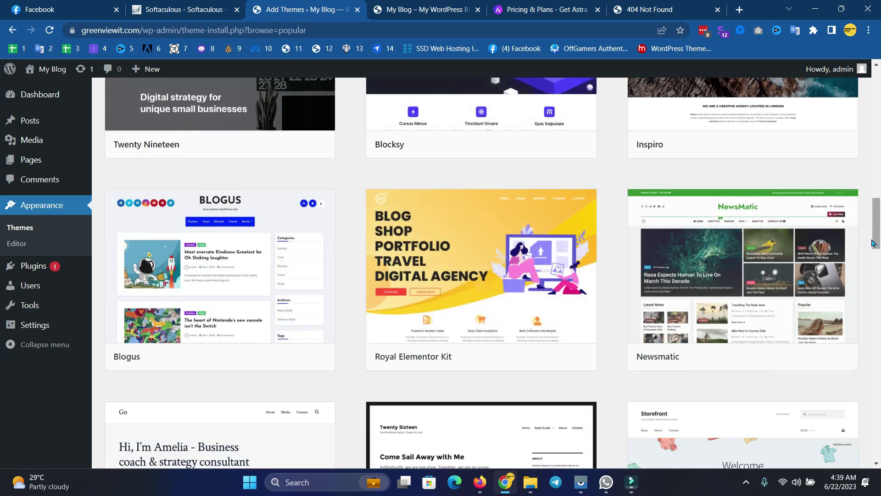
left_click_drag(876, 223, 880, 109)
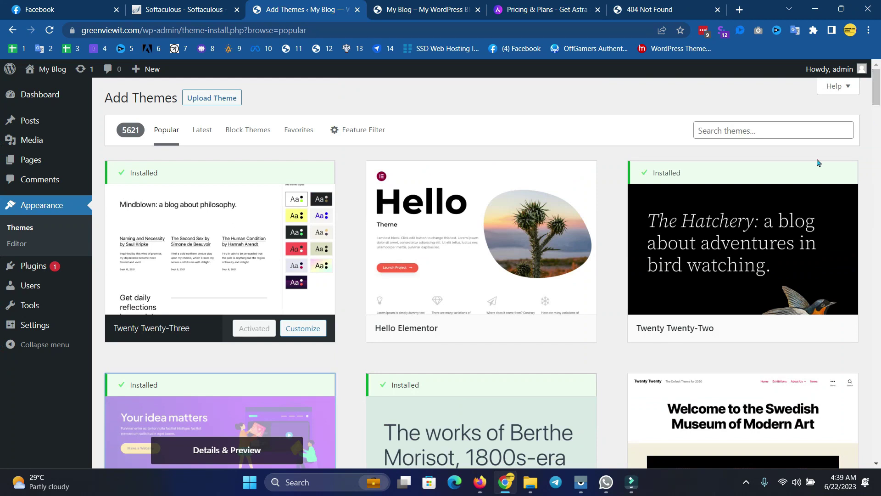
scroll(334, 291, "down", 5)
left_click(248, 312)
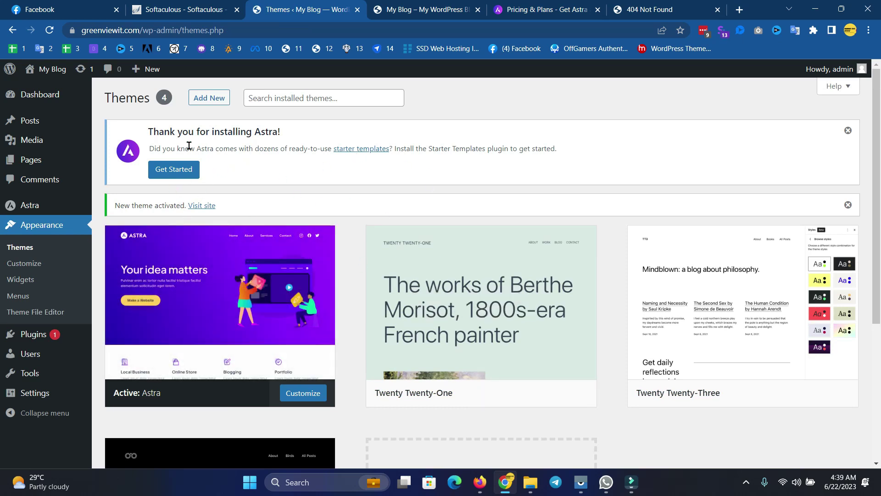
Open the live site in a new tab from the theme activation notice.
right_click(201, 205)
left_click(212, 210)
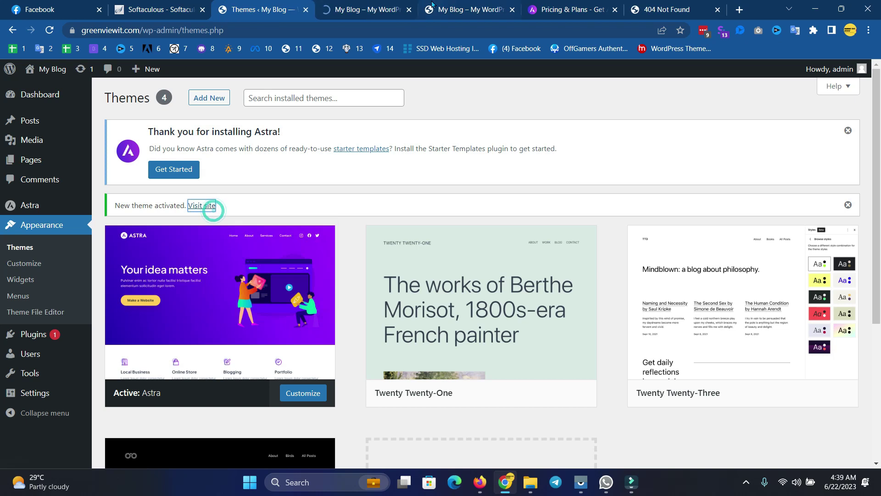
View the blog's front page with Astra active, then read the Astra welcome notice on the themes page.
left_click(371, 13)
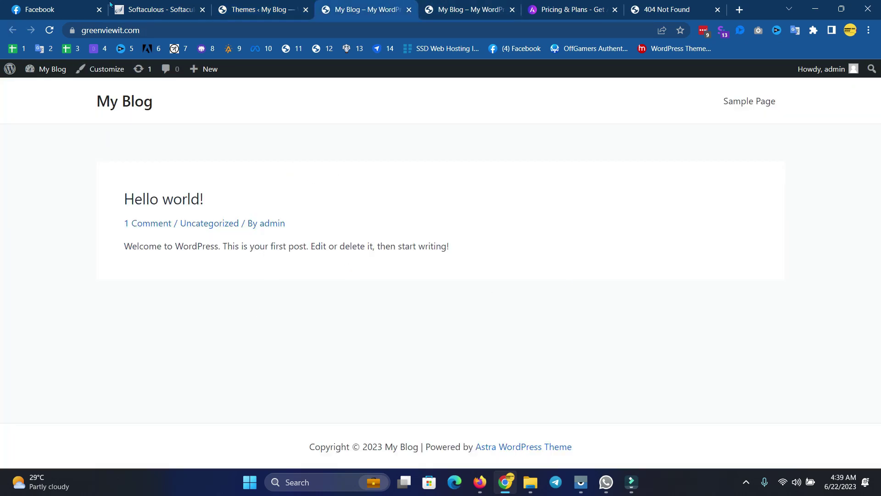
left_click(241, 7)
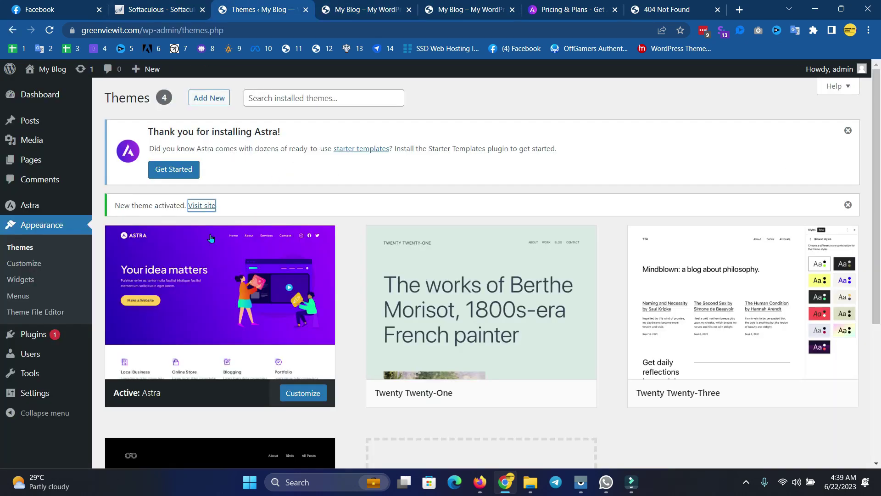
left_click_drag(147, 132, 316, 127)
left_click(151, 149)
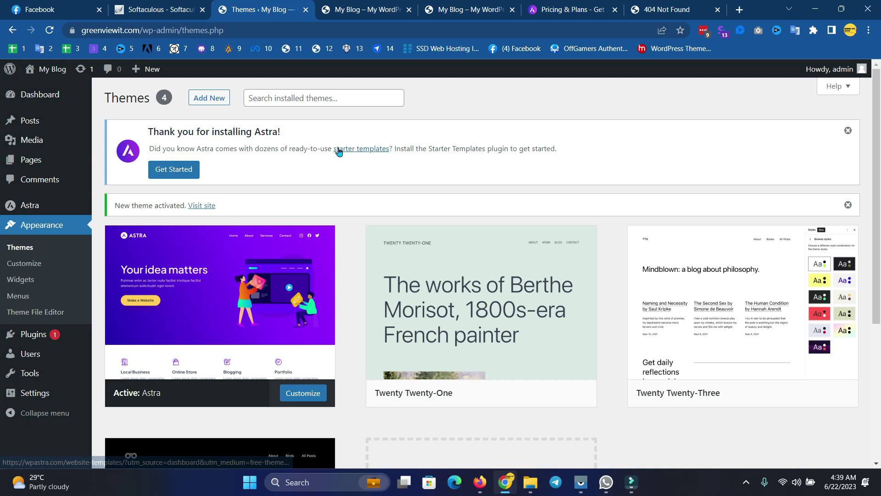
Start the Starter Templates setup from the Astra notice and look over Astra's online template library while it installs.
left_click(362, 150)
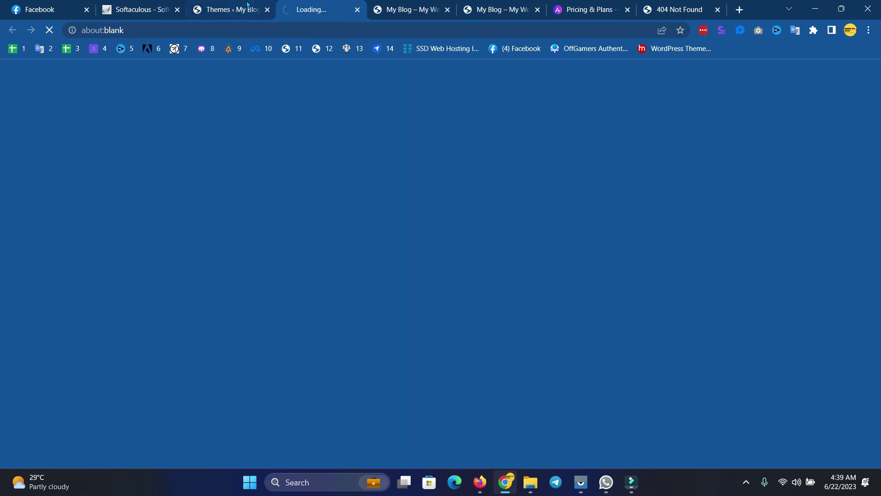
left_click(227, 9)
left_click(182, 169)
left_click(330, 6)
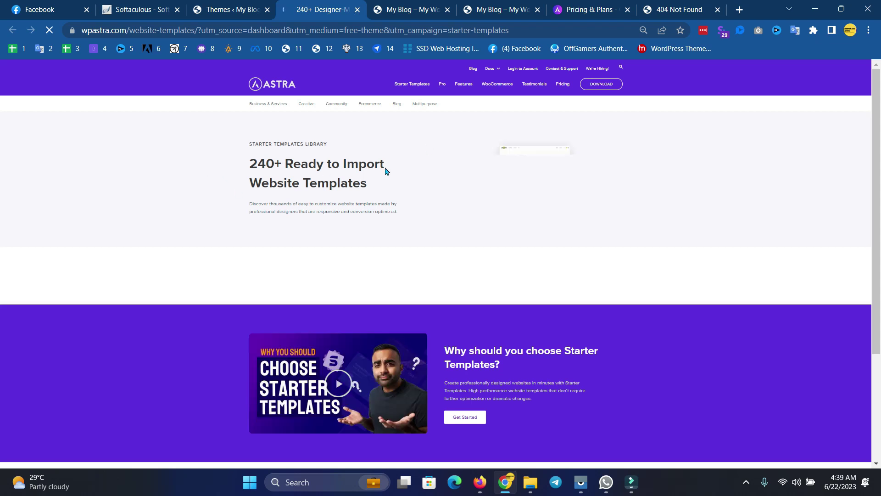
scroll(451, 224, "down", 10)
scroll(445, 224, "down", 8)
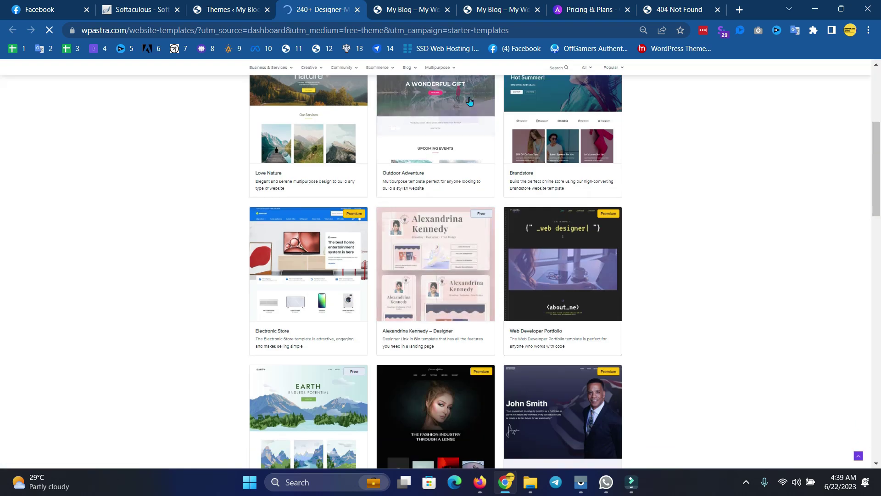
left_click(357, 10)
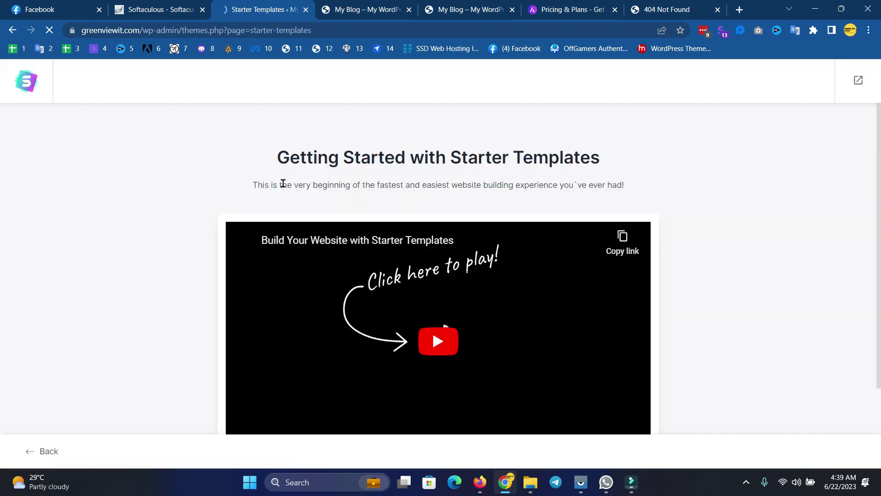
Begin building the website with Starter Templates and choose Elementor as the page builder.
left_click_drag(275, 169, 685, 168)
scroll(693, 184, "down", 3)
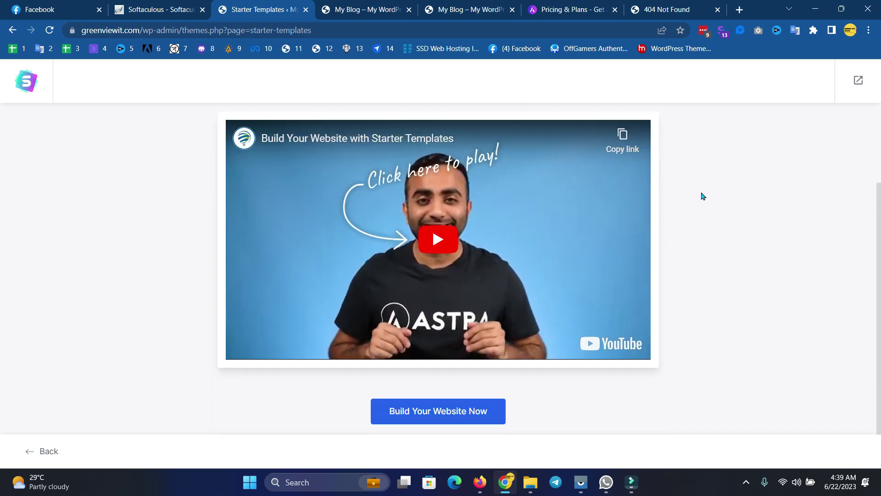
left_click(440, 413)
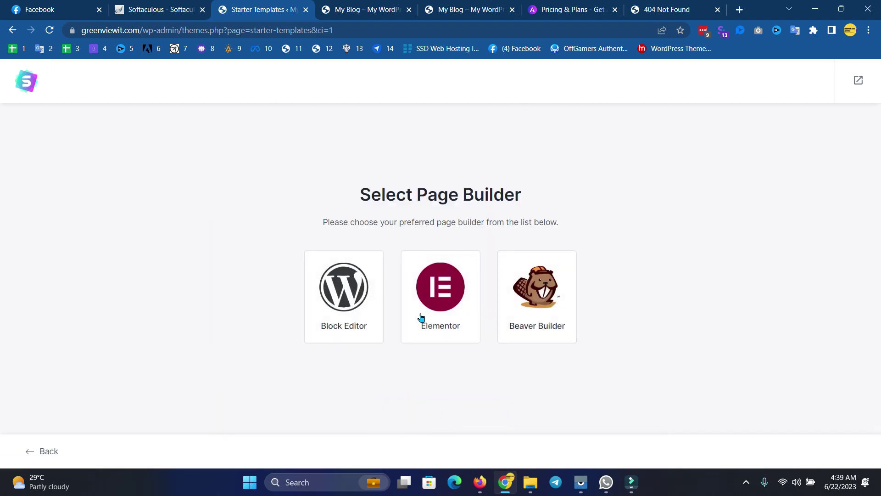
left_click(454, 289)
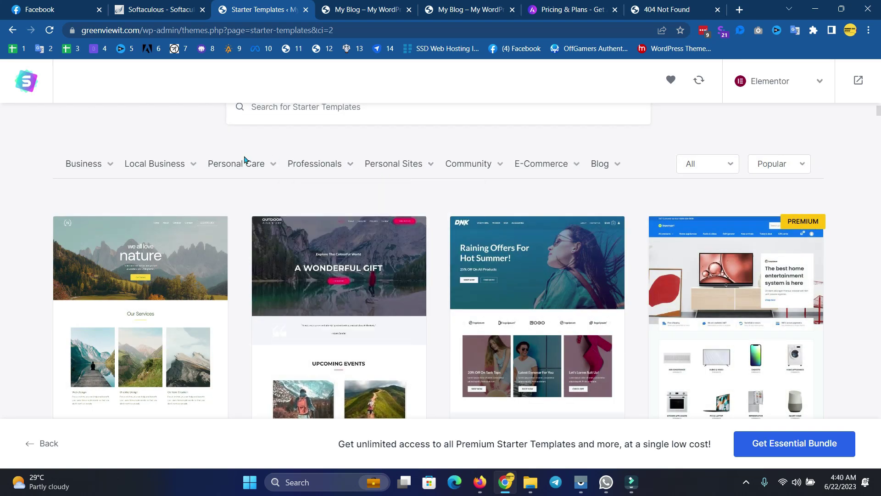
Filter the starter templates by the Agency business category and look over the free and premium designs.
mouse_move(84, 168)
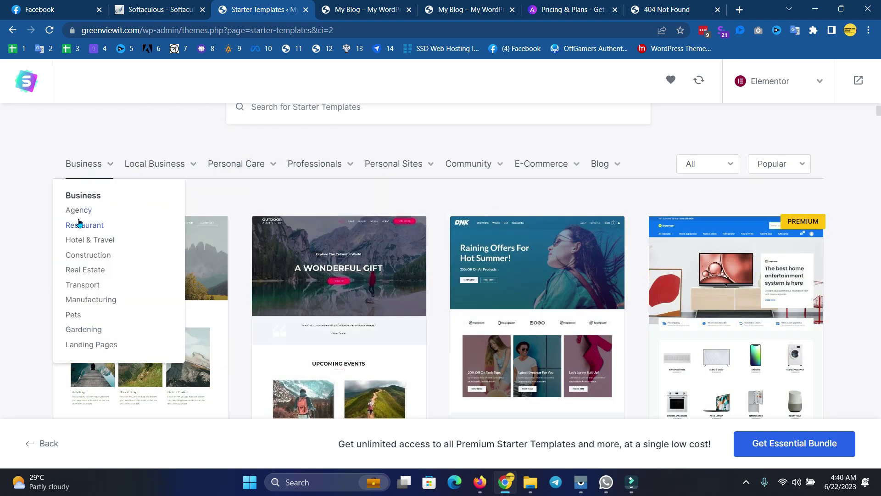
left_click(79, 209)
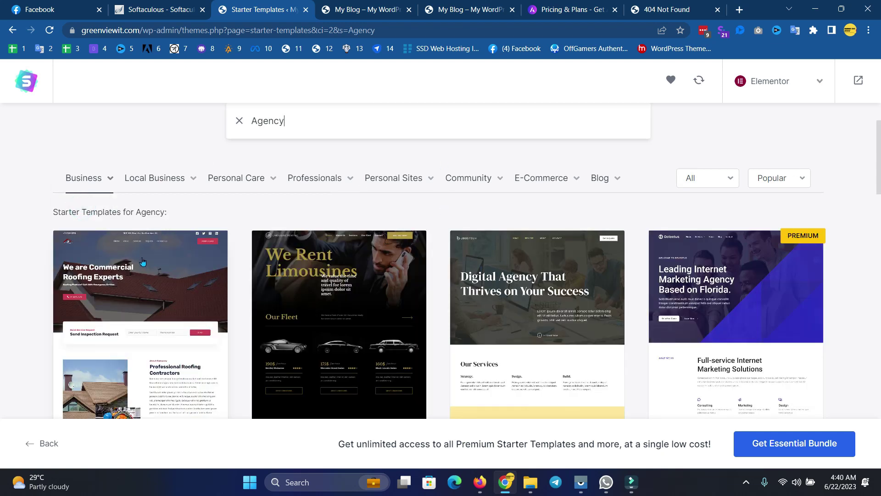
scroll(413, 253, "down", 3)
scroll(620, 230, "up", 1)
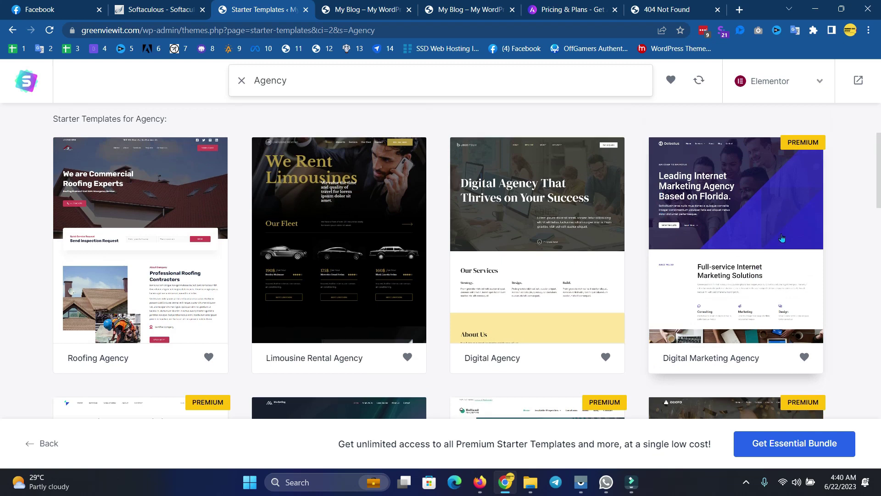
scroll(780, 237, "down", 3)
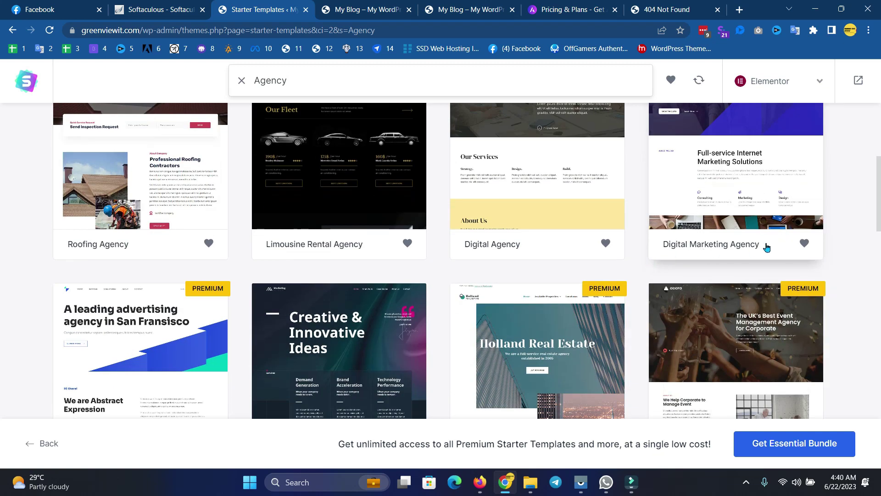
scroll(367, 287, "up", 3)
scroll(545, 262, "down", 6)
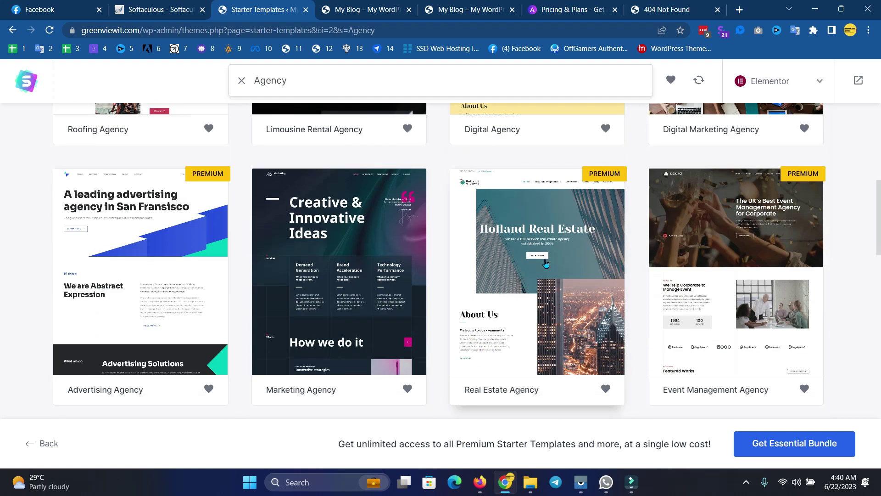
scroll(545, 263, "down", 3)
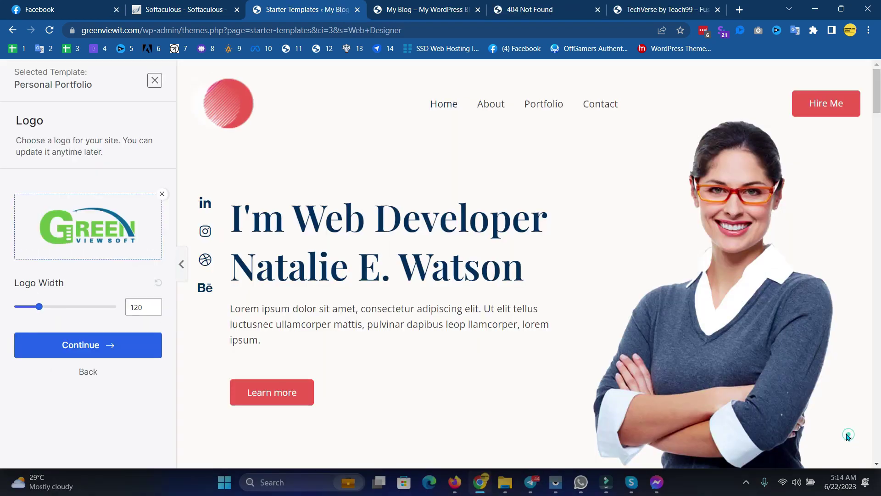
Set the Personal Portfolio template's logo width to 130, check the page preview and continue to colors and fonts.
mouse_move(39, 307)
left_mouse_down()
mouse_move(31, 307)
mouse_move(42, 315)
left_mouse_up()
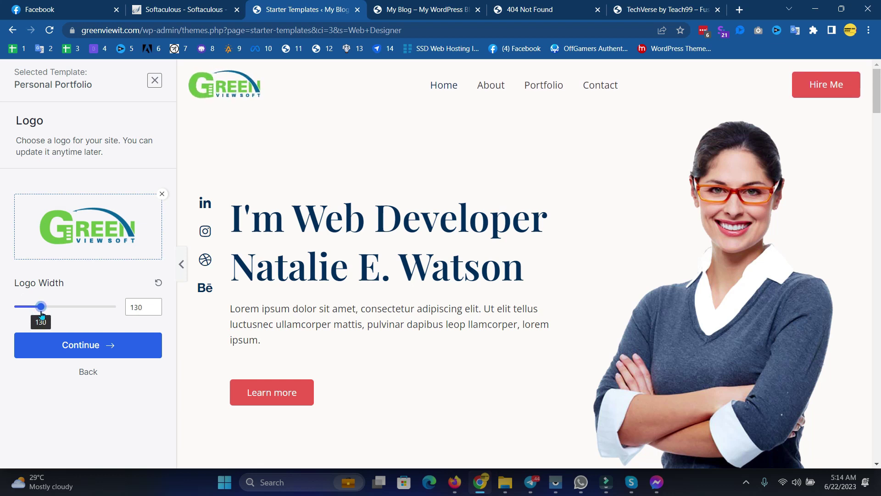
scroll(551, 312, "down", 10)
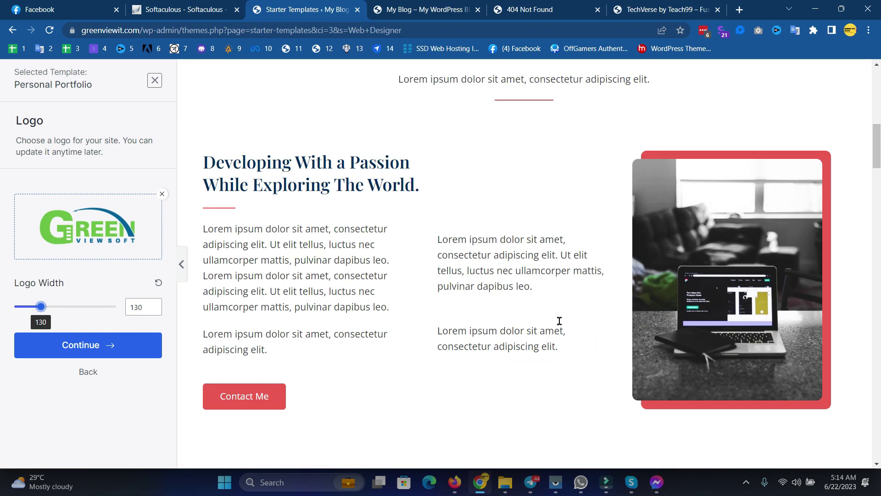
scroll(549, 304, "down", 5)
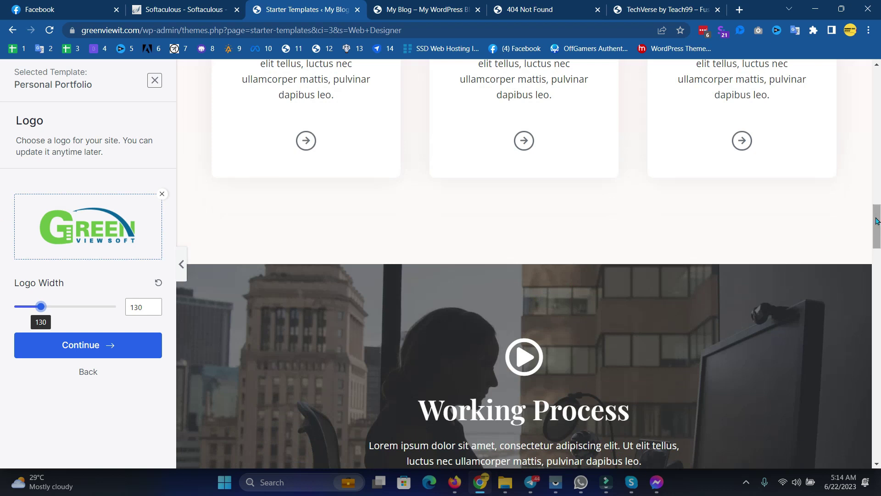
left_click_drag(876, 221, 876, 461)
scroll(859, 356, "up", 15)
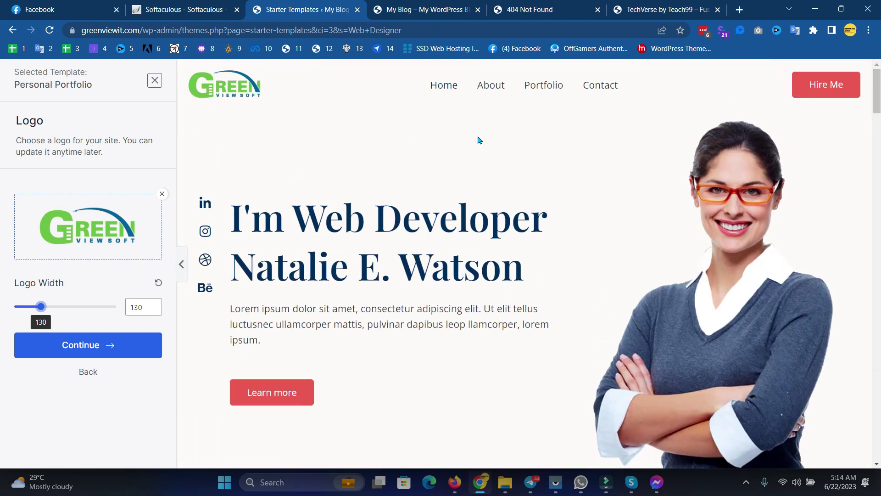
left_click(81, 344)
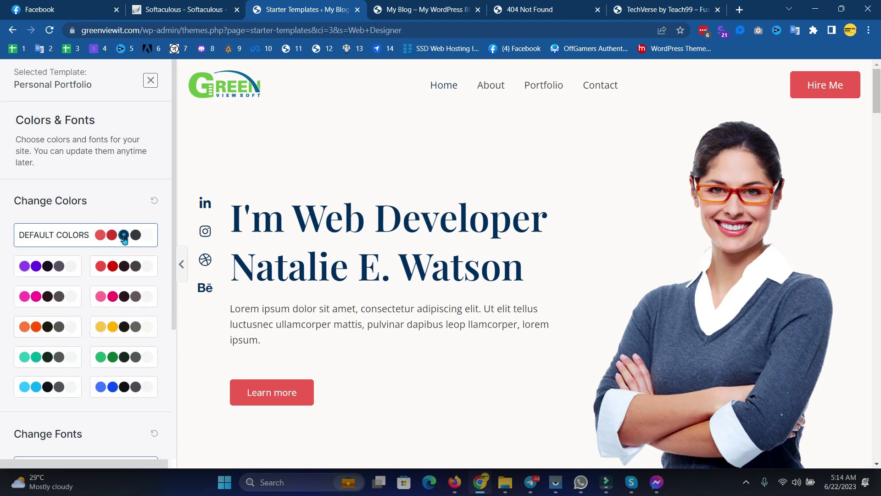
Compare the green and blue color palettes, apply the green one and check it throughout the template preview.
left_click(105, 352)
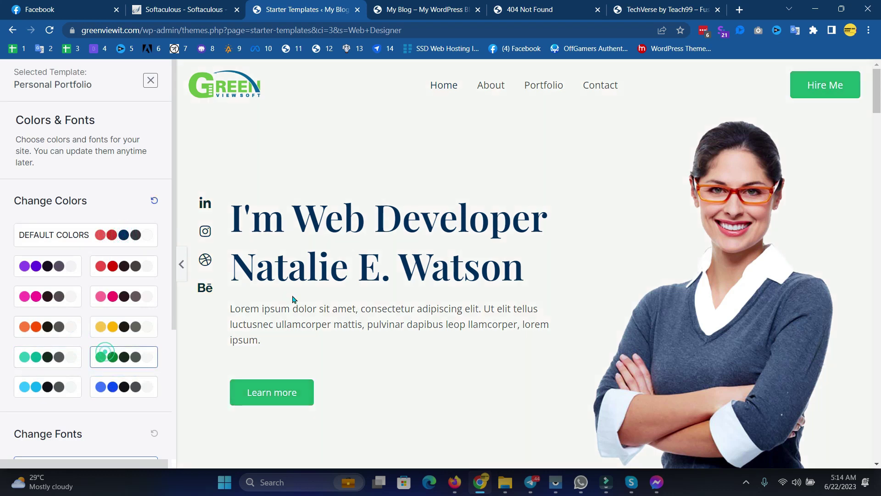
left_click(118, 387)
left_click(99, 361)
scroll(568, 338, "down", 5)
left_click_drag(876, 119, 878, 257)
scroll(87, 423, "down", 4)
scroll(101, 400, "down", 1)
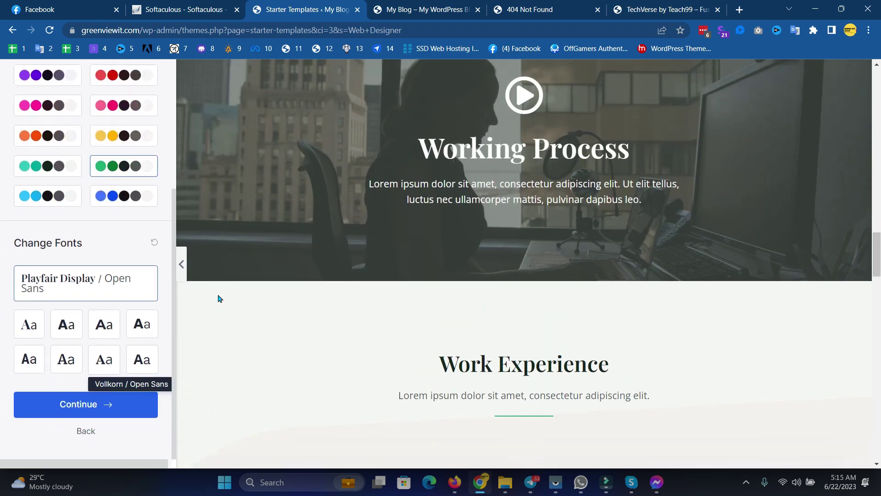
scroll(525, 230, "up", 15)
scroll(524, 229, "up", 6)
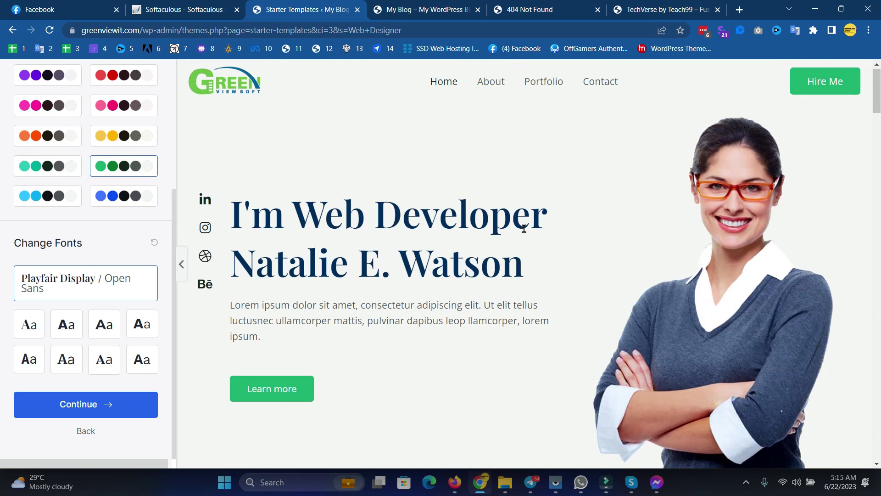
scroll(521, 240, "down", 11)
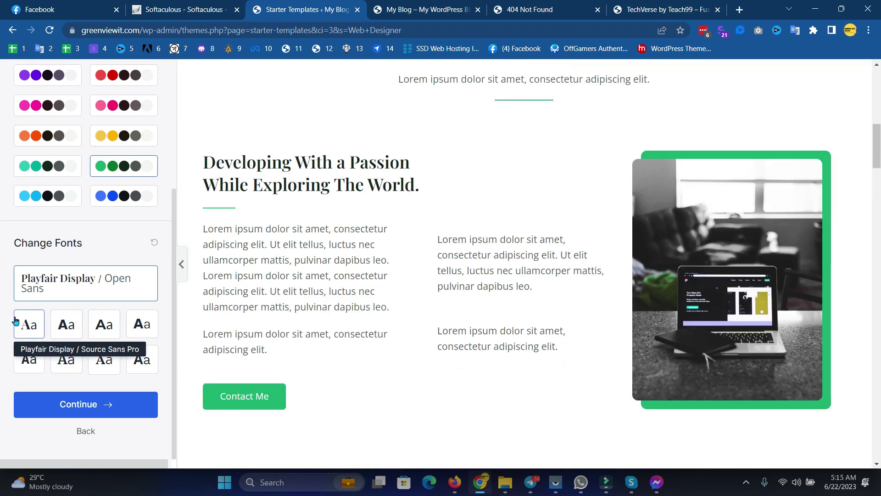
Try several font pairs on the template preview, including Rubik / Karla.
left_click(32, 325)
left_click(64, 325)
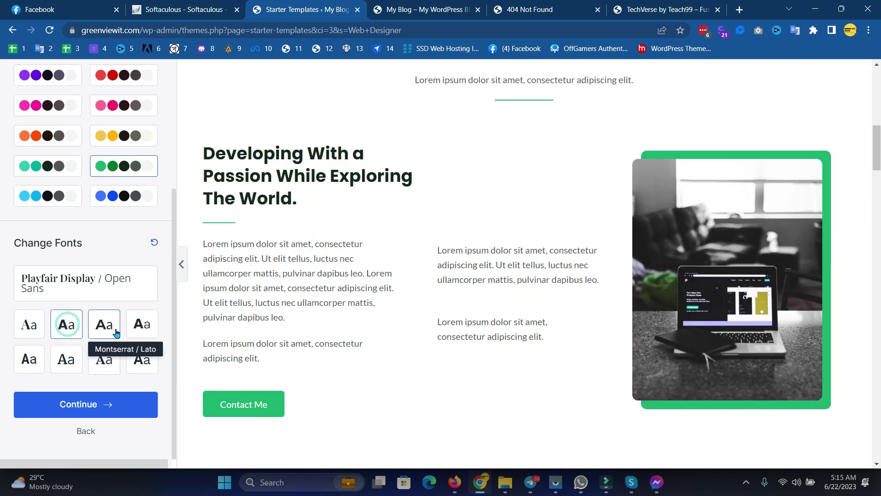
left_click_drag(876, 165, 879, 90)
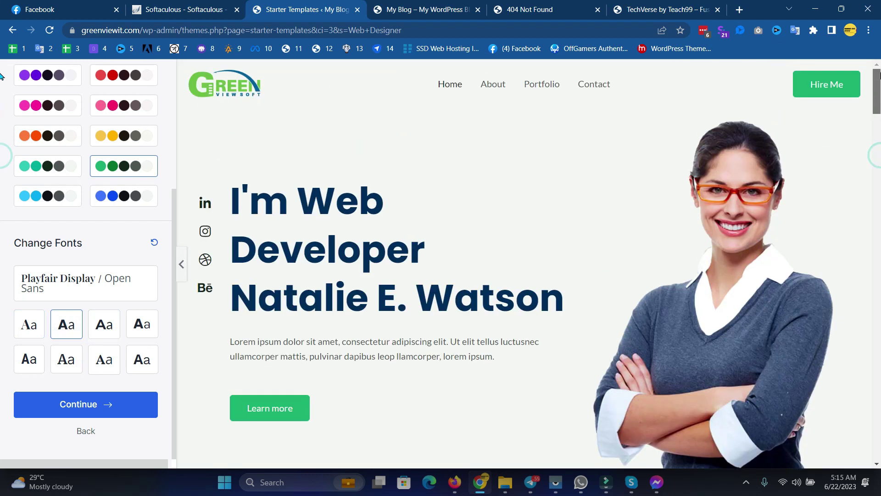
left_click(131, 324)
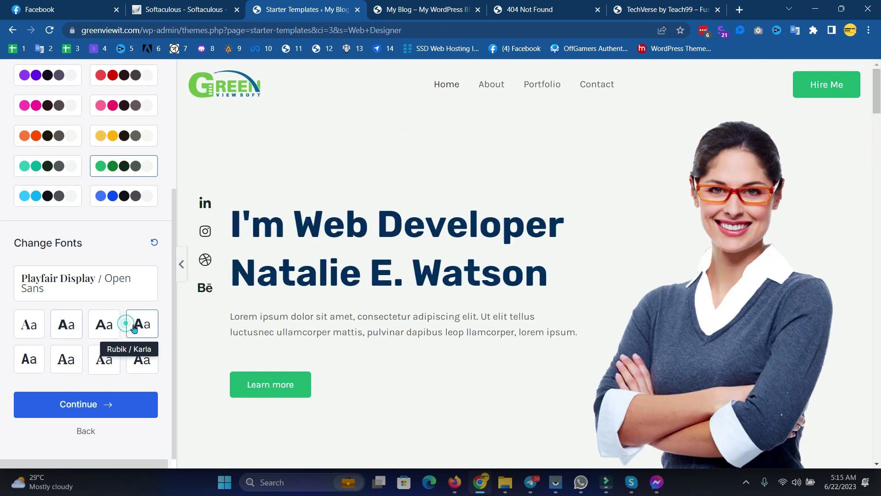
left_click(26, 330)
left_click(65, 359)
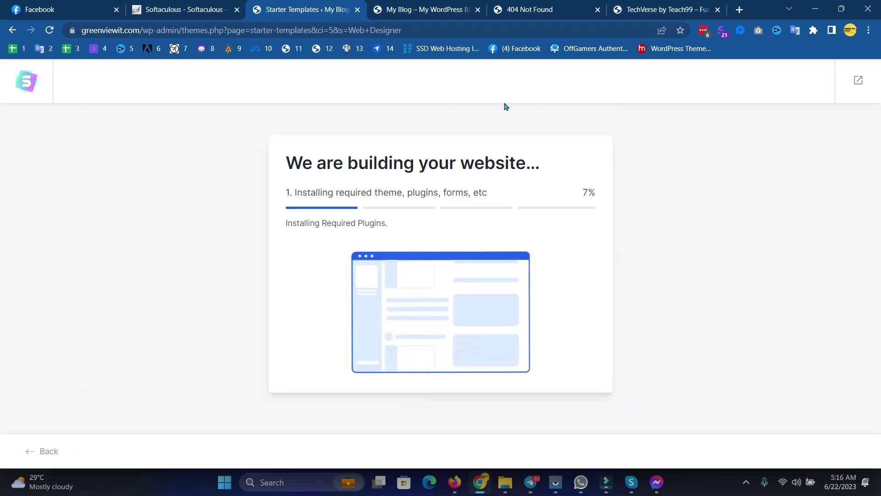
Look at the blog's original front page while the template is being imported, then return to the import progress.
left_click(443, 6)
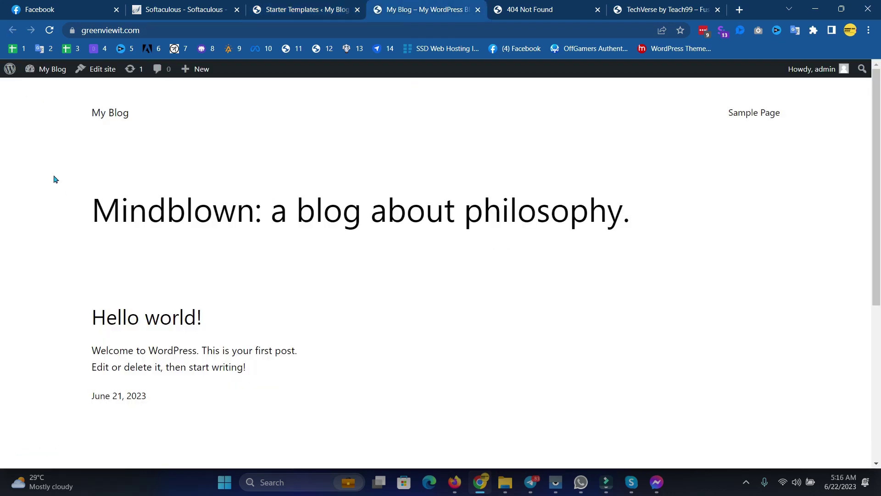
left_click(308, 9)
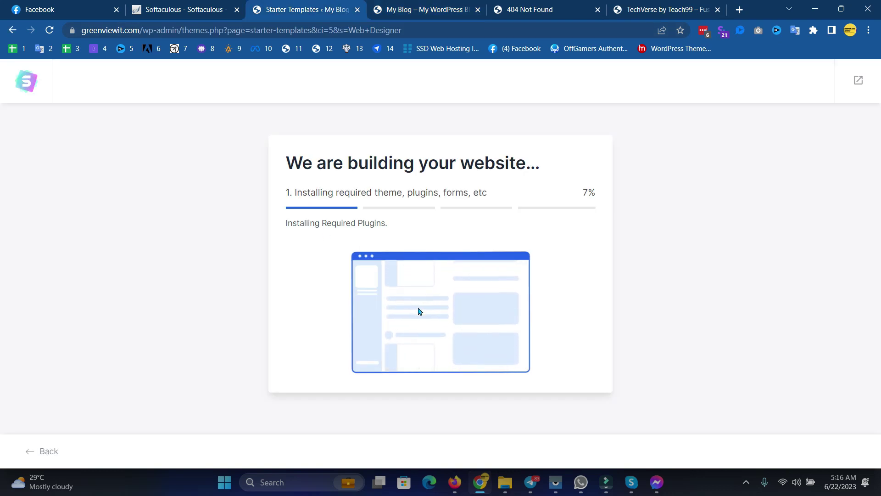
left_click(746, 483)
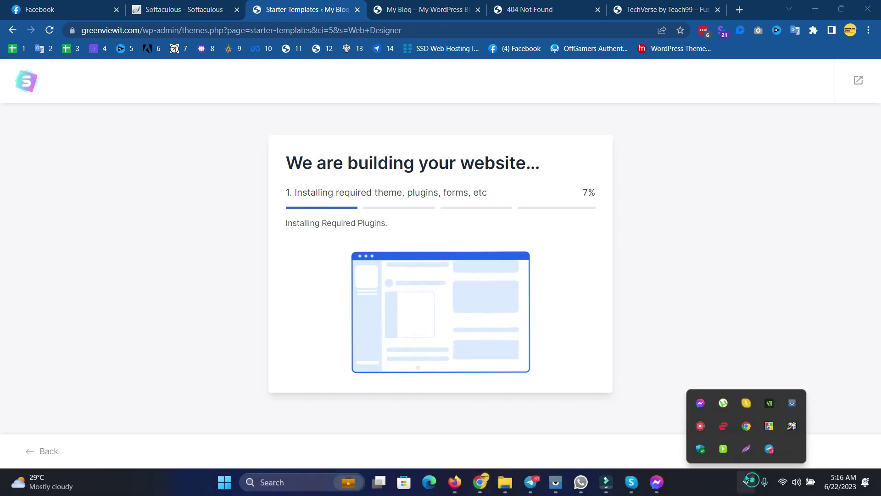
right_click(699, 424)
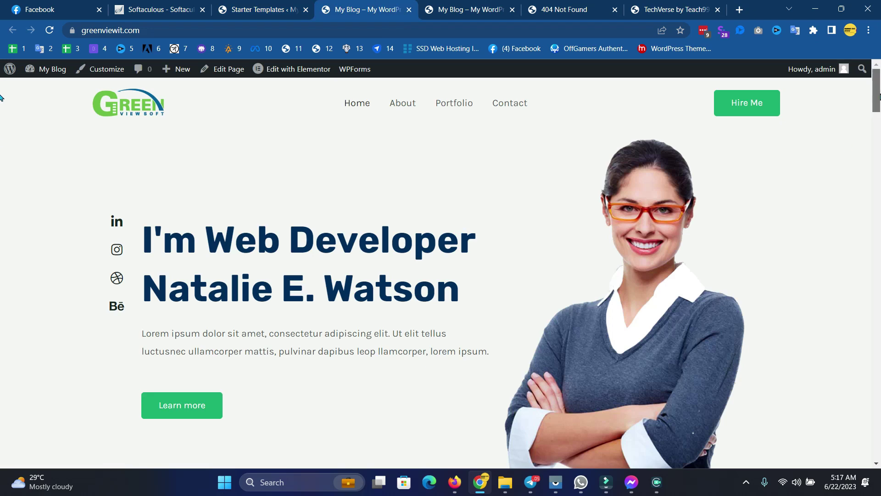
Look through the imported portfolio home page on the live site, down to the services section.
scroll(0, 132, "down", 15)
left_click_drag(877, 177, 877, 61)
scroll(1, 89, "down", 15)
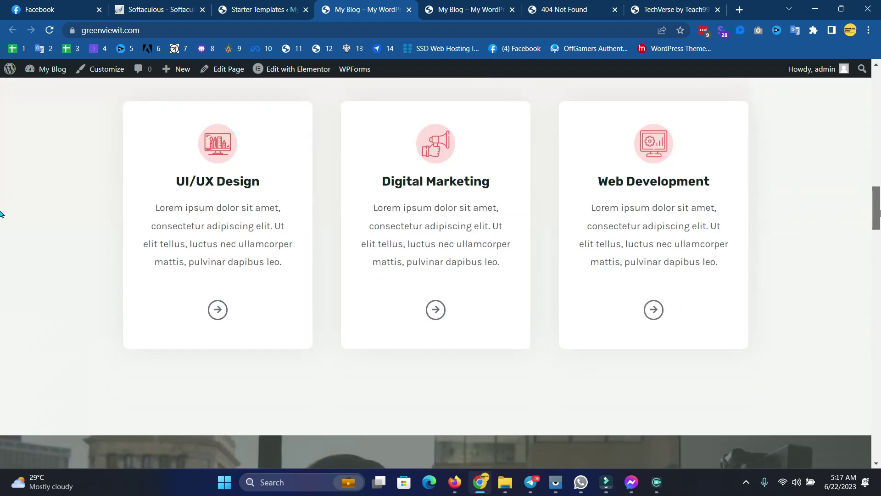
scroll(1, 213, "down", 1)
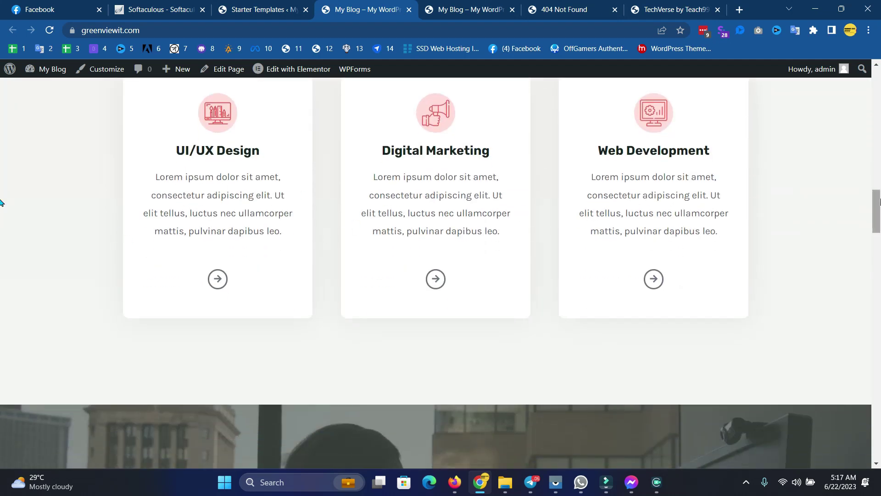
Look through the rest of the live home page, including the Working Process, My Portfolio and What My Clients Says sections.
scroll(877, 206, "down", 9)
scroll(483, 238, "up", 3)
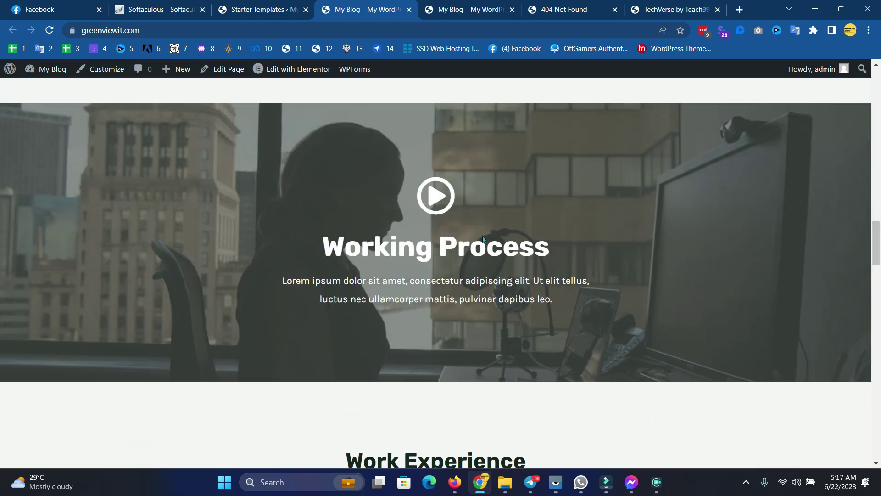
left_click(441, 202)
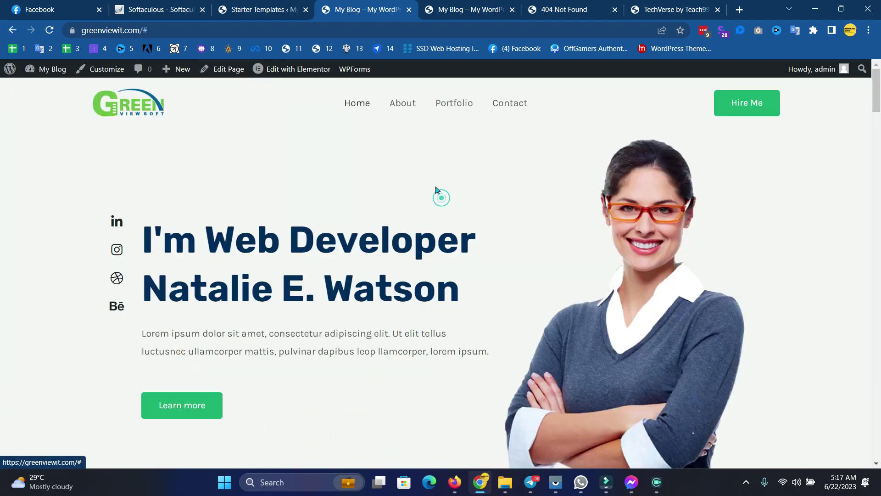
scroll(1, 101, "down", 20)
scroll(531, 331, "up", 3)
scroll(583, 283, "down", 2)
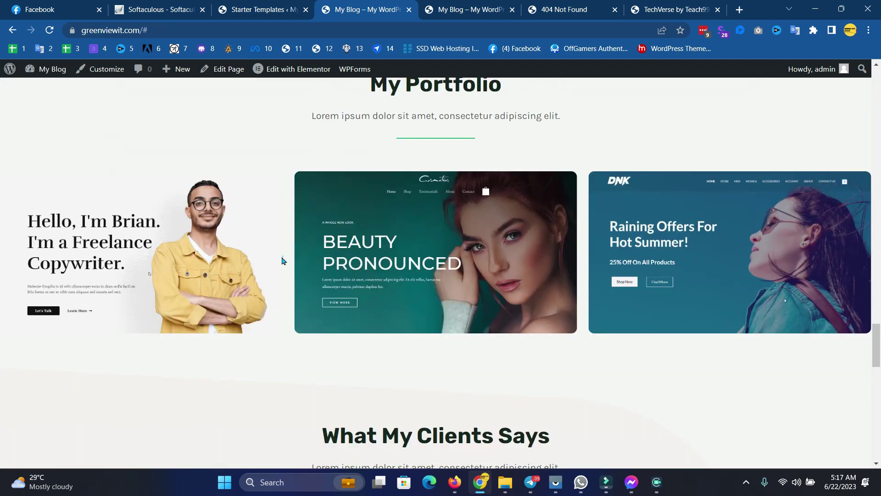
scroll(411, 184, "down", 4)
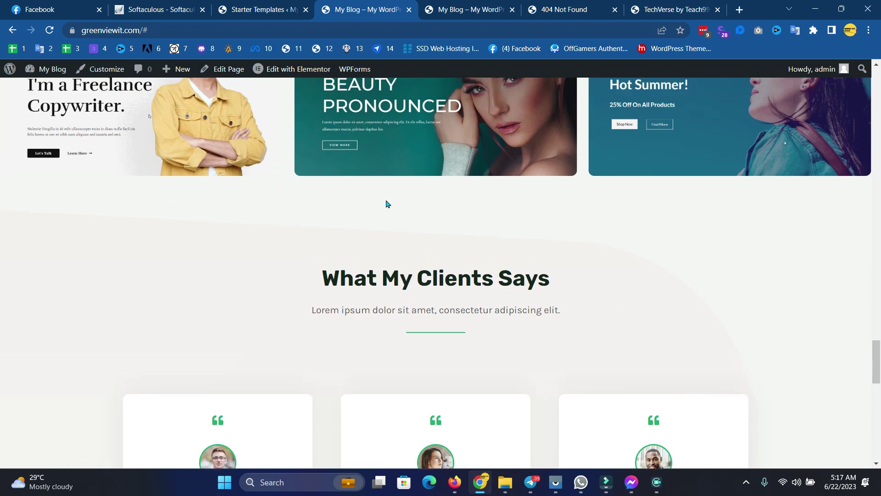
scroll(386, 202, "up", 3)
scroll(401, 226, "down", 1)
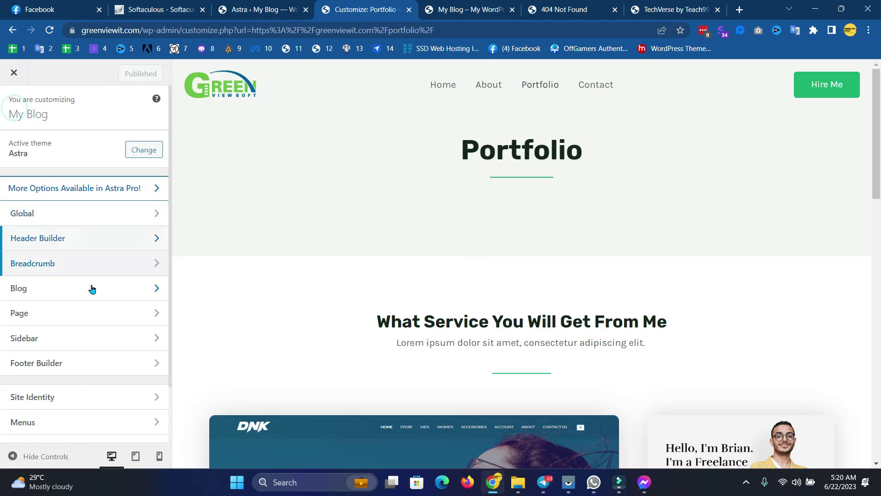
Review the Customizer's settings list and the Astra Pro modules on the theme's dashboard.
scroll(97, 257, "down", 1)
scroll(138, 206, "up", 1)
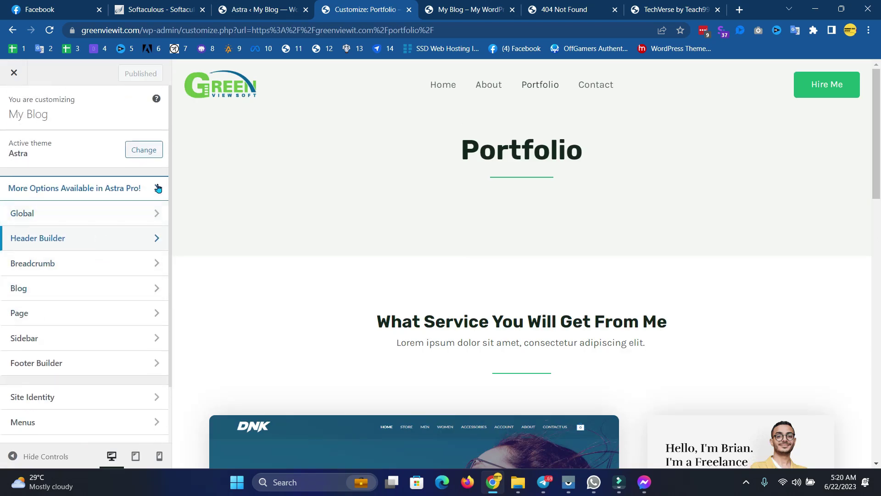
scroll(126, 284, "down", 2)
scroll(87, 290, "up", 2)
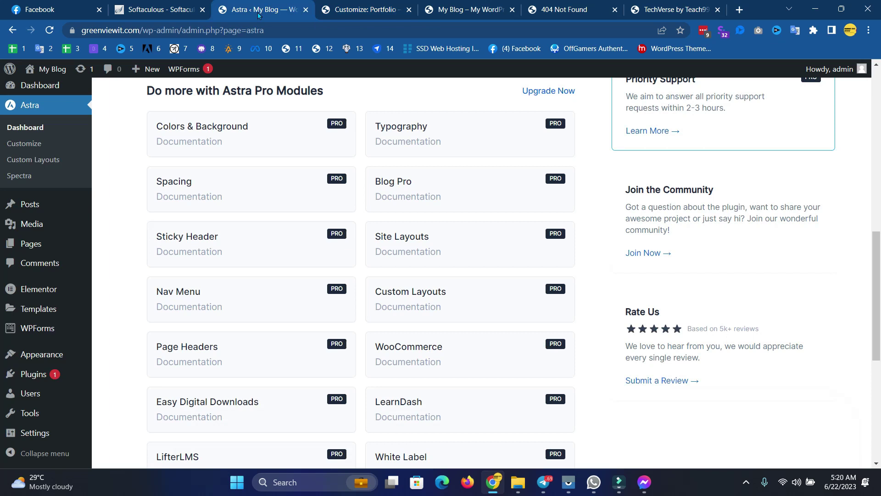
left_click(257, 9)
scroll(288, 250, "up", 1)
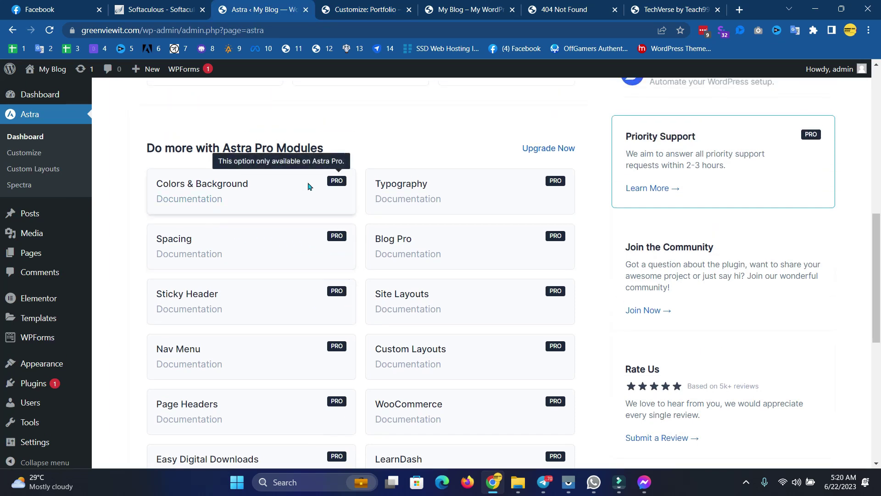
scroll(523, 220, "down", 3)
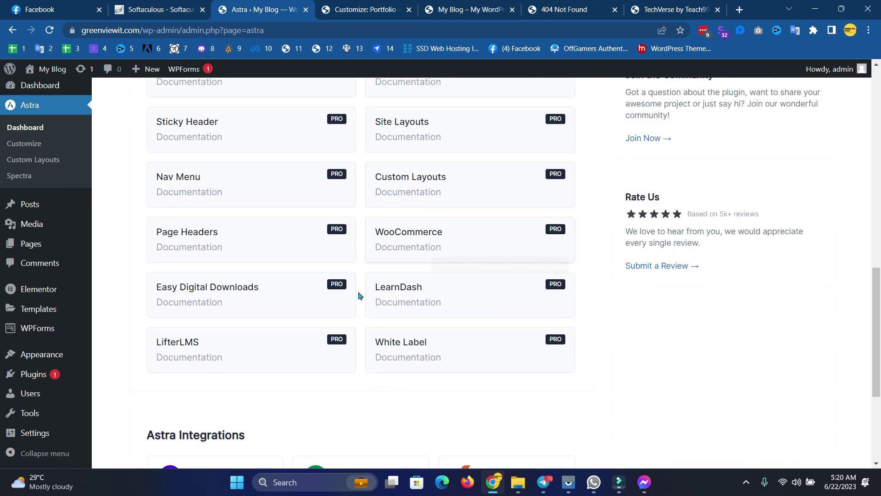
scroll(322, 276, "up", 1)
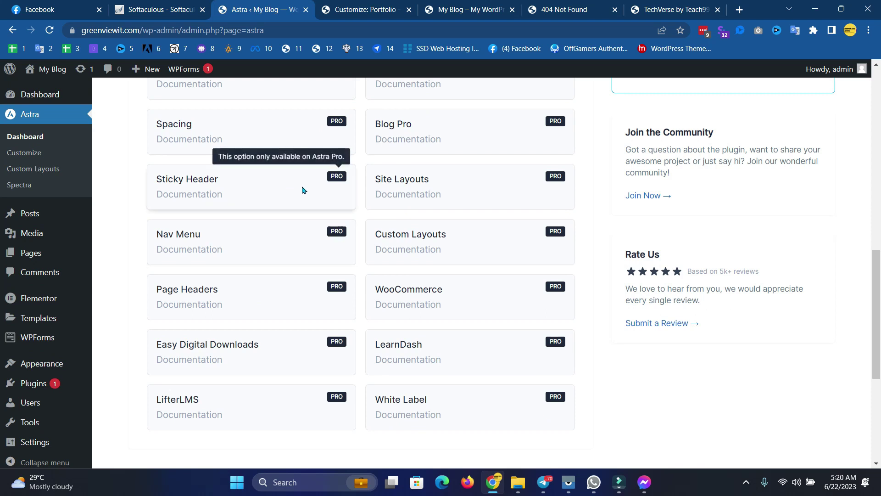
Open the Astra Pro pricing page from the Customizer, look over the plan features and close the page.
key("ctrl+Tab")
scroll(102, 229, "up", 1)
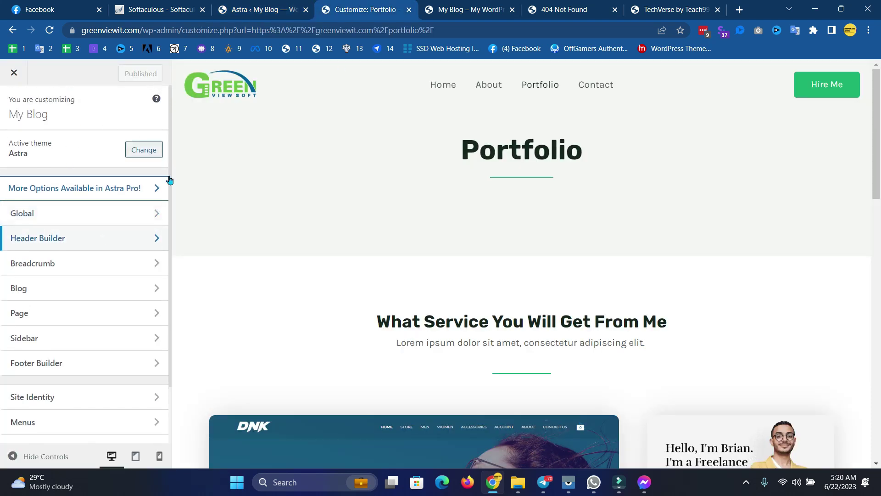
left_click(155, 188)
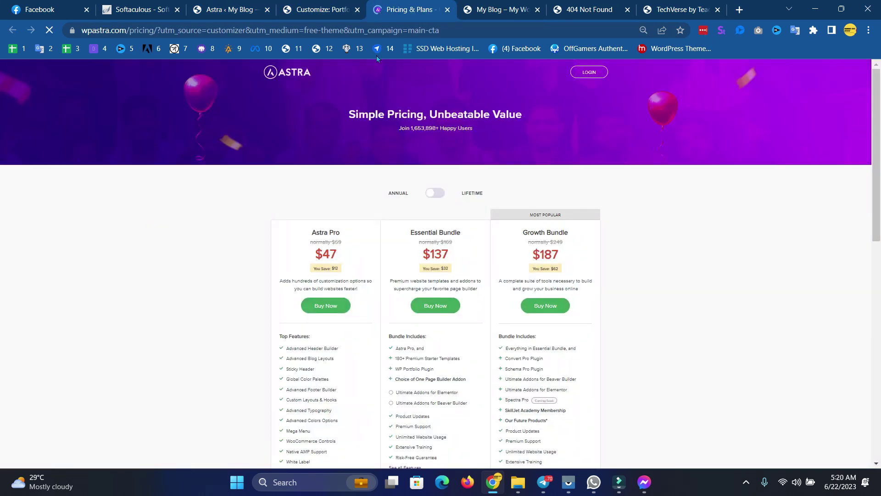
scroll(412, 215, "down", 3)
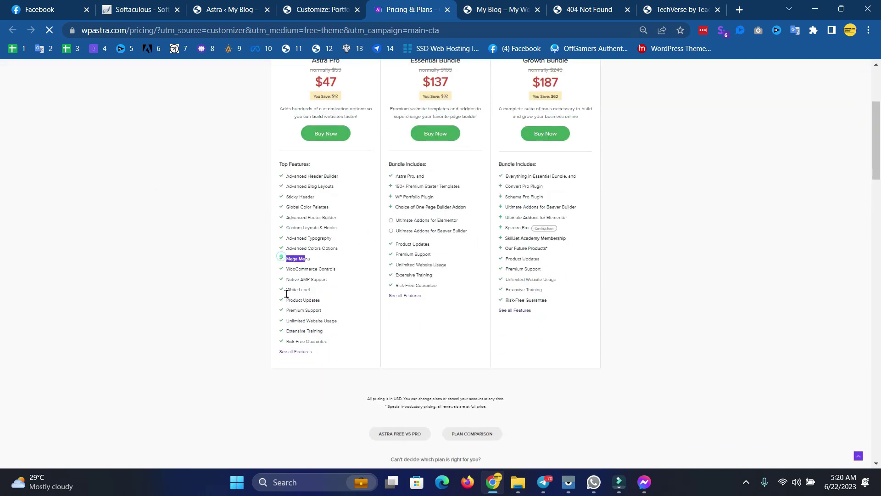
left_click(448, 10)
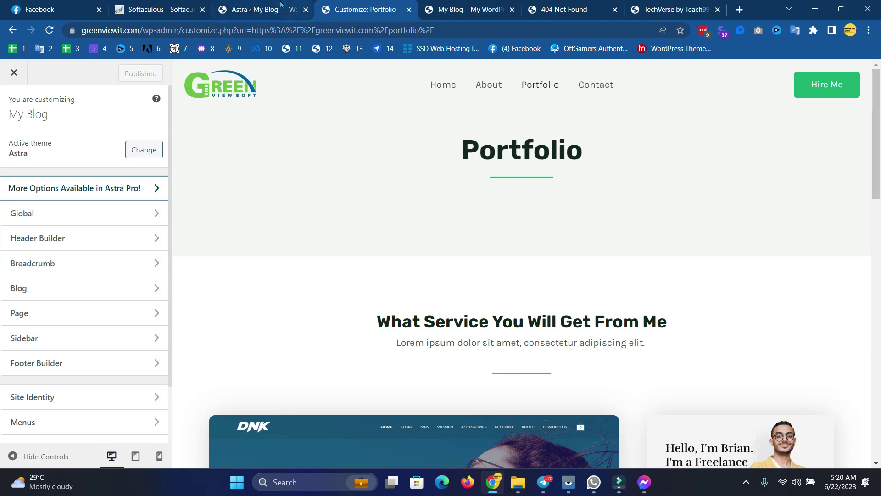
Look through the portfolio page in the Customizer preview, switch the preview to the home page and review the settings list.
scroll(494, 274, "down", 6)
scroll(494, 274, "up", 6)
scroll(90, 339, "down", 3)
scroll(91, 360, "up", 3)
left_click(257, 89)
left_click(248, 9)
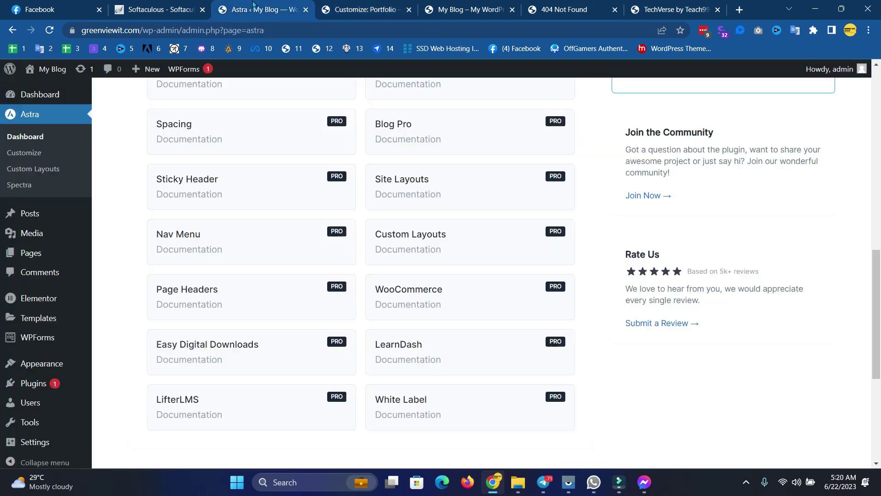
left_click(331, 9)
scroll(110, 264, "down", 3)
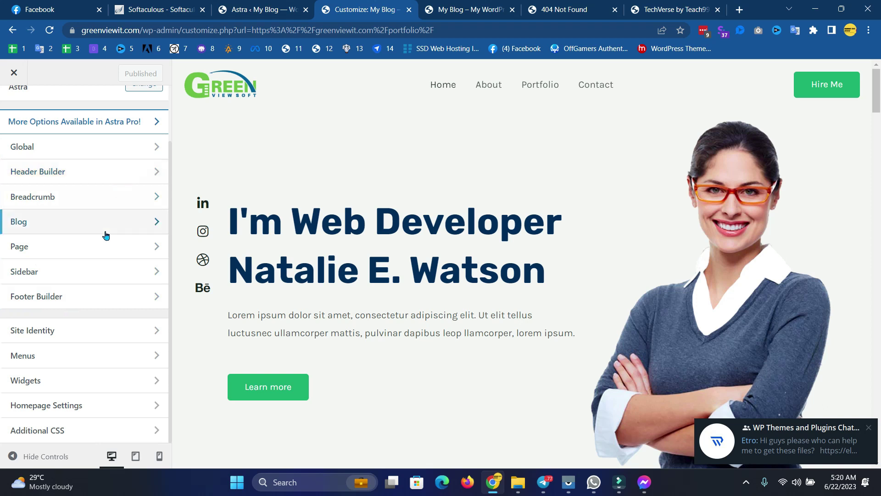
Open the Downloads page of the Brainstorm Force account and compare the annual and lifetime prices of the Astra plans.
left_click(430, 113)
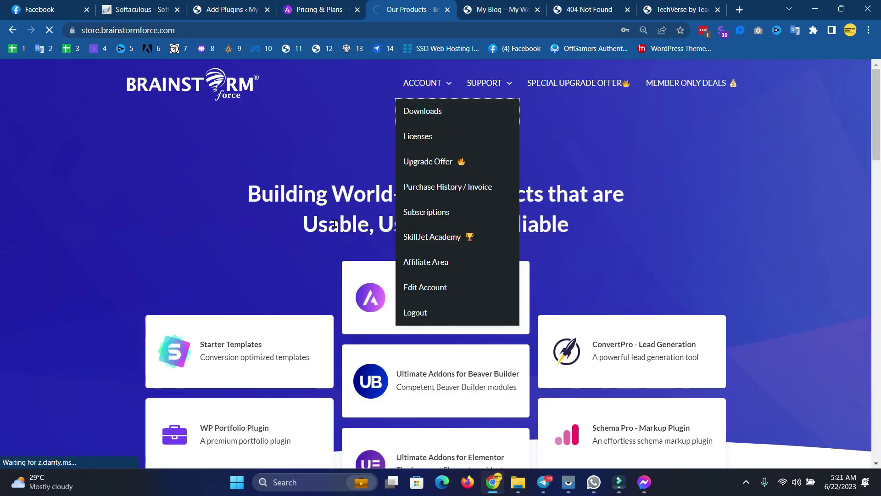
left_click(338, 11)
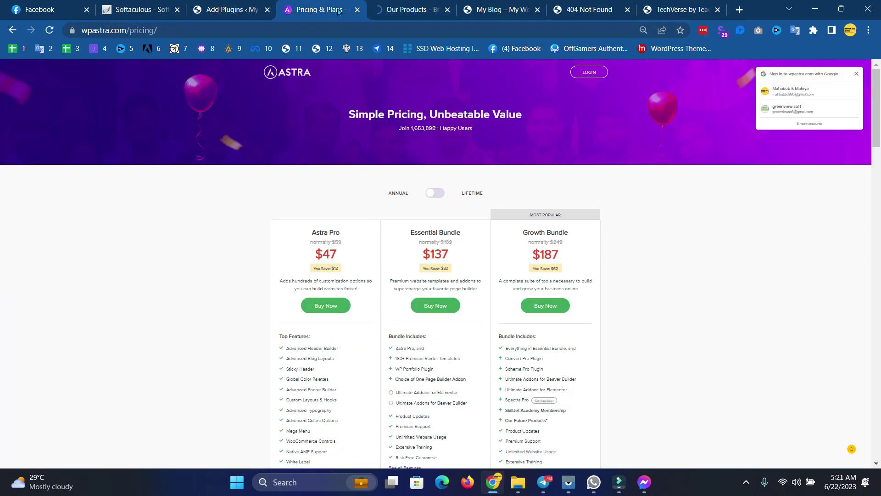
scroll(357, 167, "down", 2)
left_click_drag(309, 120, 340, 118)
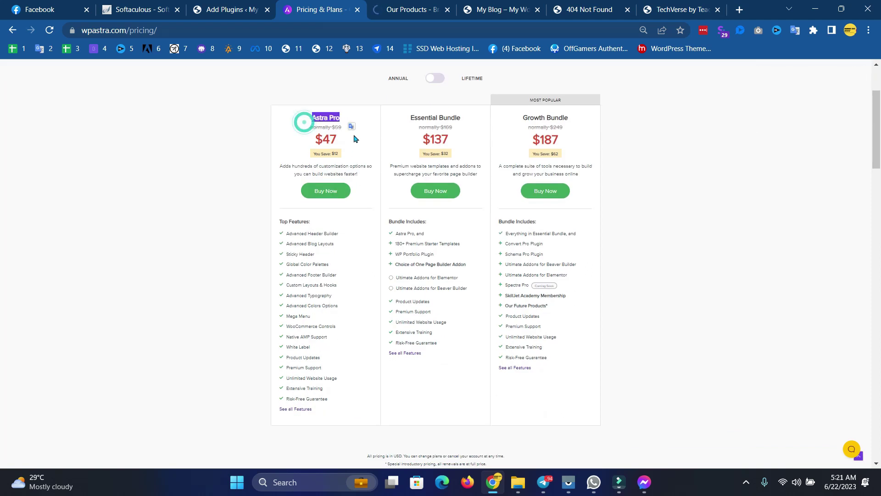
scroll(371, 134, "up", 3)
left_click(435, 193)
scroll(379, 277, "down", 3)
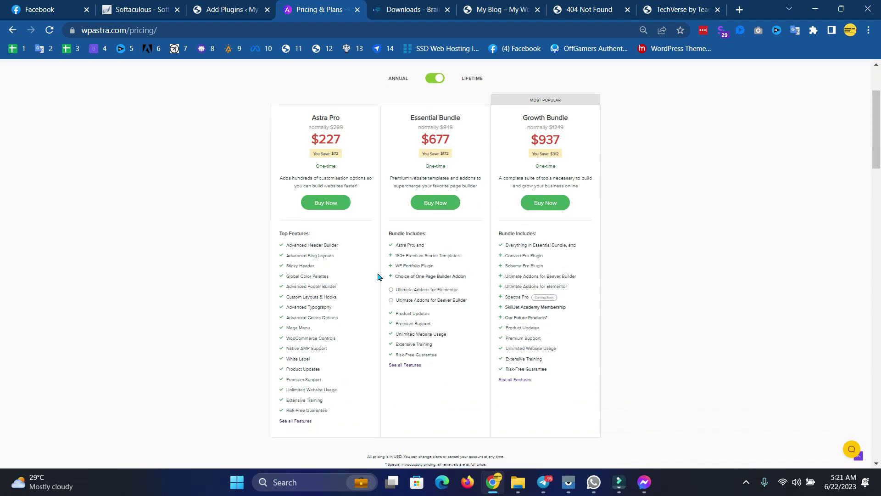
Examine the Essential Bundle's inclusions, such as the 180+ Premium Starter Templates and the WP Portfolio Plugin.
mouse_move(400, 250)
left_click_drag(397, 255, 462, 265)
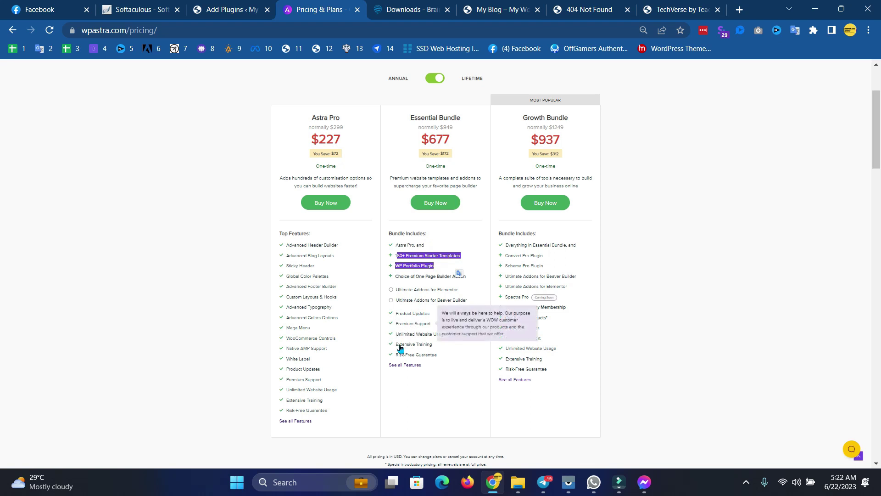
left_click(210, 320)
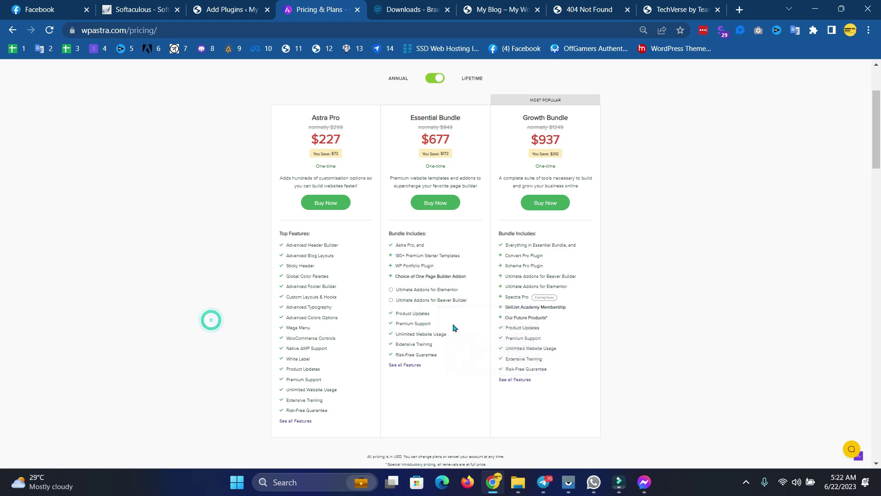
left_click_drag(440, 266, 394, 273)
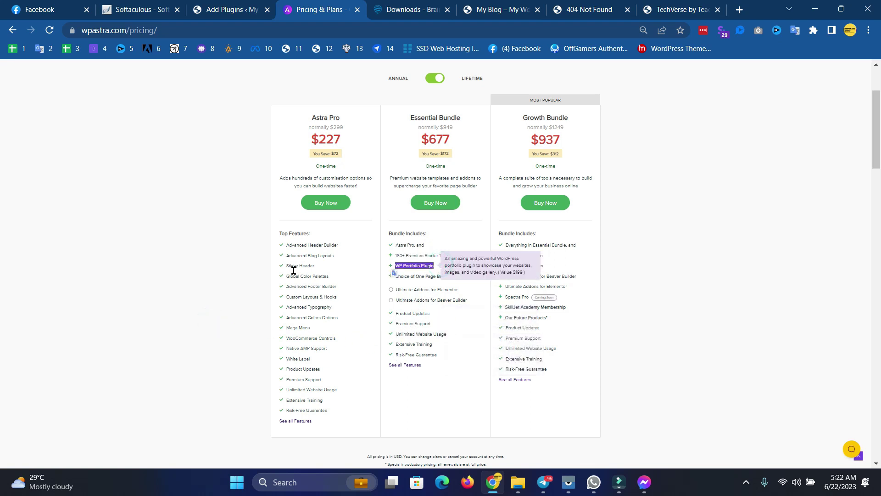
mouse_move(401, 260)
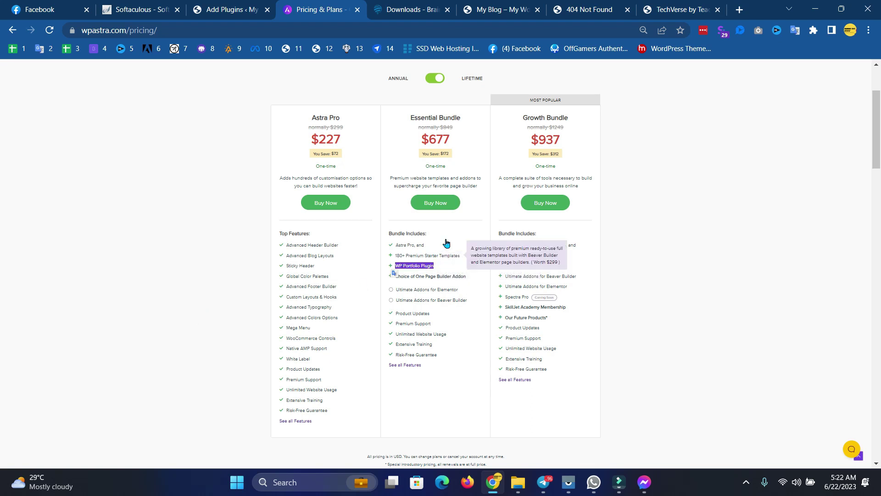
Download WP Portfolio version 1.11.5 from the Brainstorm Force store's Downloads page.
key("ctrl+Tab")
key("ctrl+shift+Page_Up")
scroll(413, 298, "down", 4)
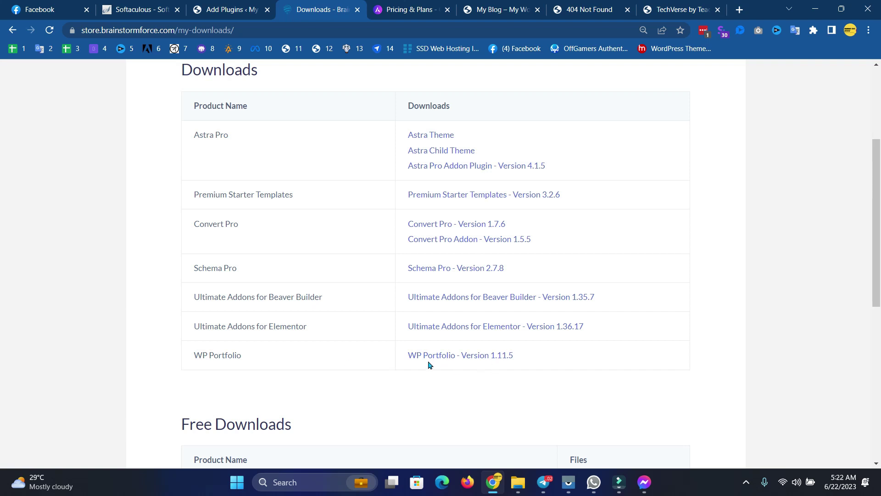
left_click(471, 355)
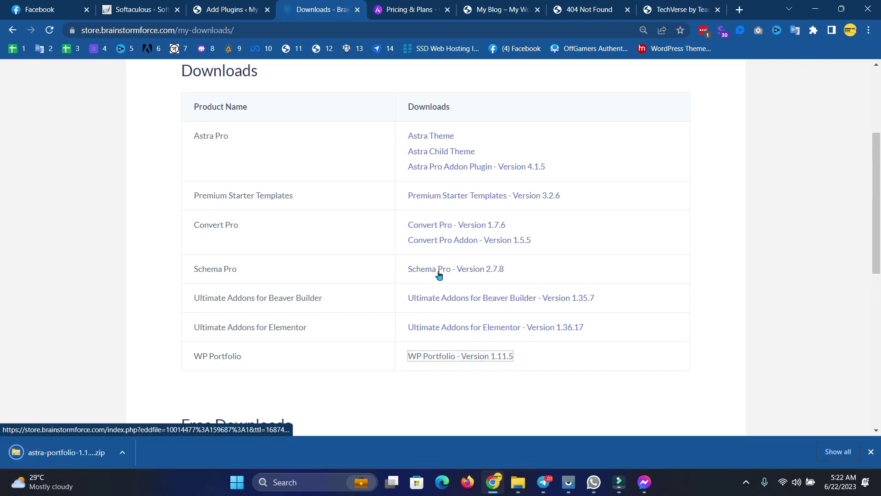
Look over the premium items in the product list and download the Astra Pro Addon Plugin version 4.1.5.
scroll(452, 219, "up", 1)
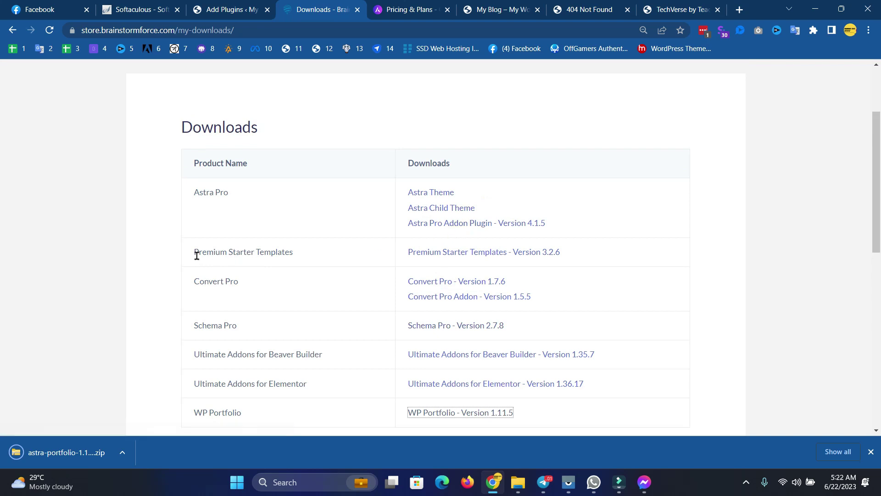
left_click_drag(203, 252, 309, 254)
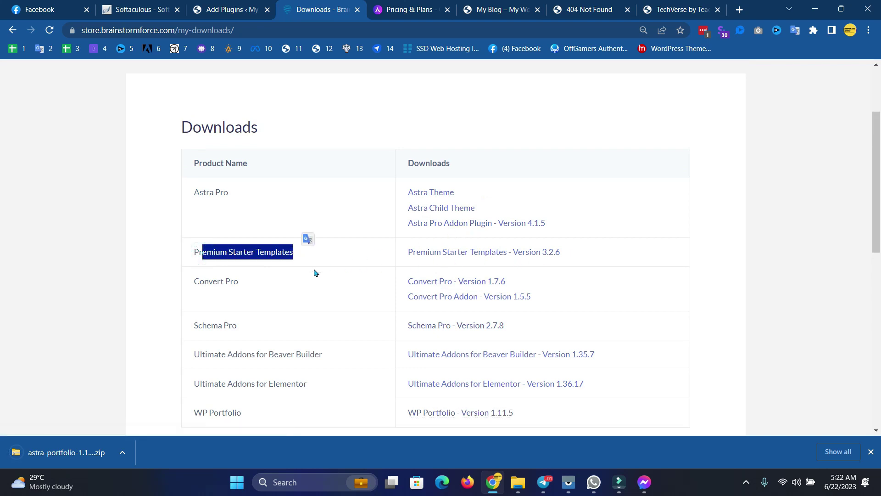
left_click(315, 273)
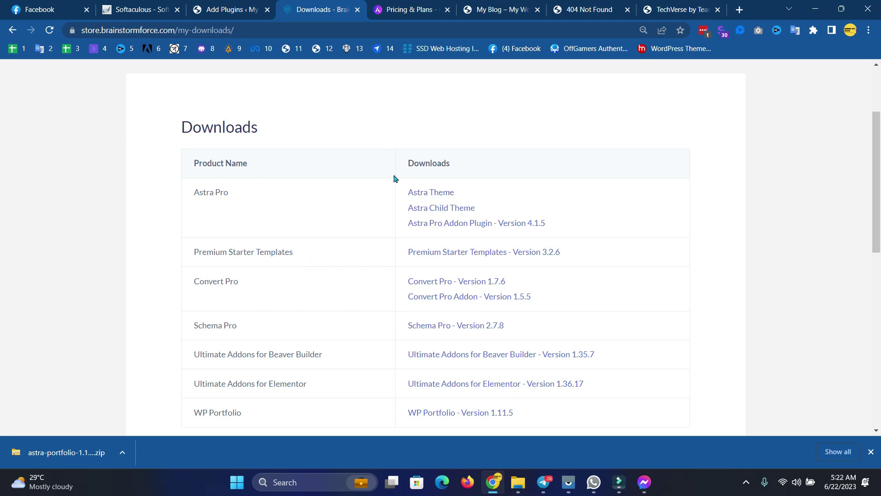
left_click_drag(406, 196, 476, 191)
left_click(485, 226)
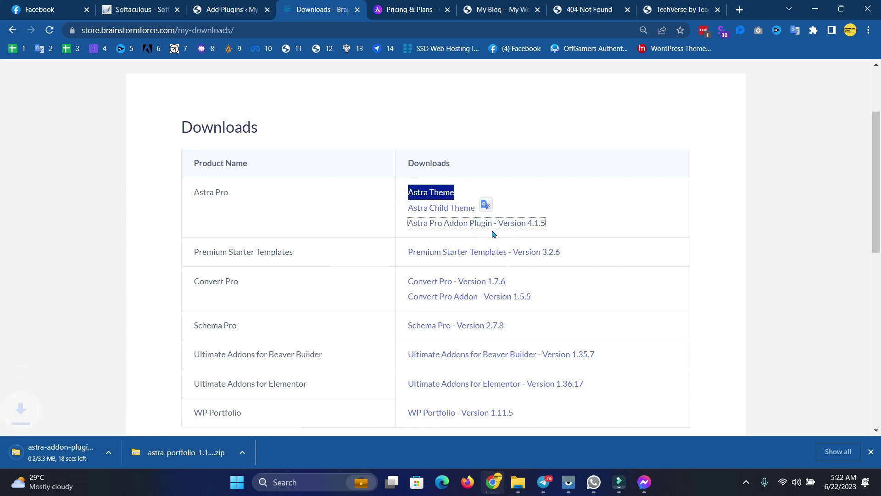
On the WordPress Add Plugins page, choose astra-addon-plugin-4.1.5 (2).zip from the Downloads folder as the plugin to upload.
left_click(226, 6)
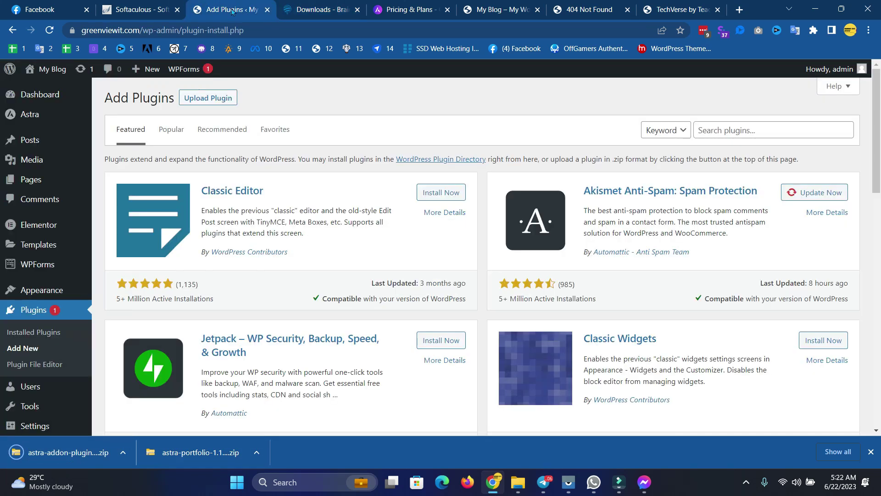
left_click(221, 97)
left_click(400, 203)
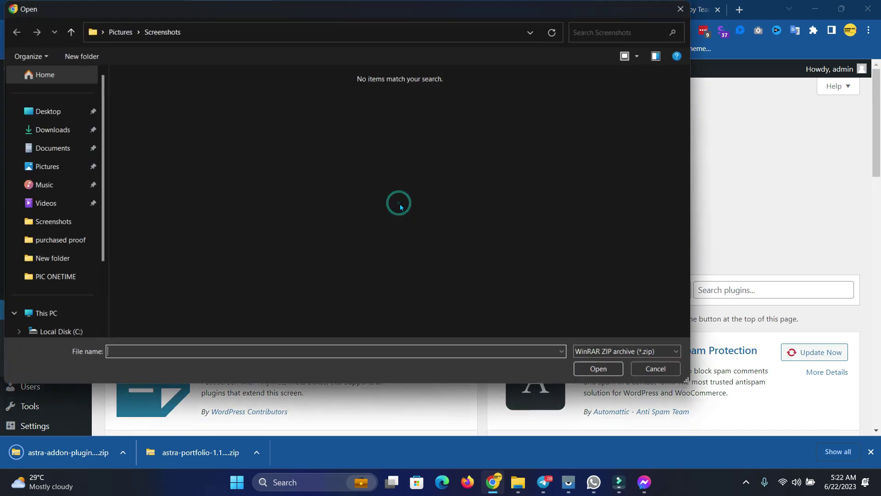
left_click(63, 131)
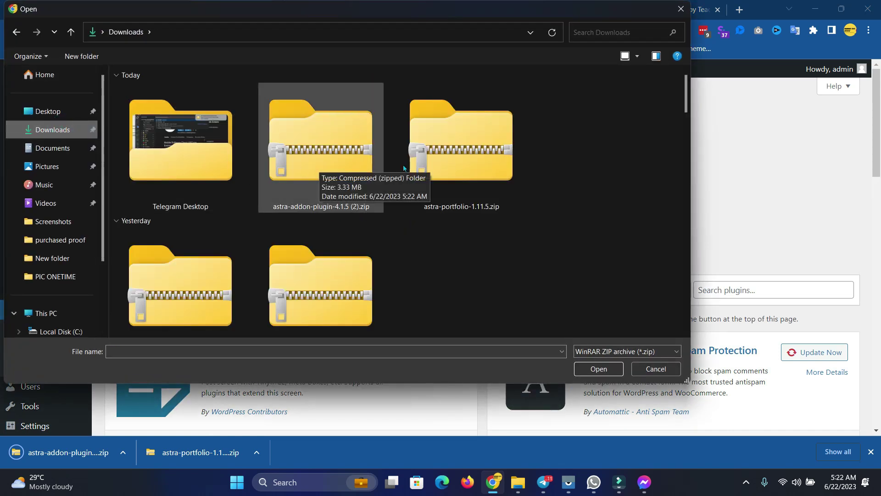
left_click(340, 154)
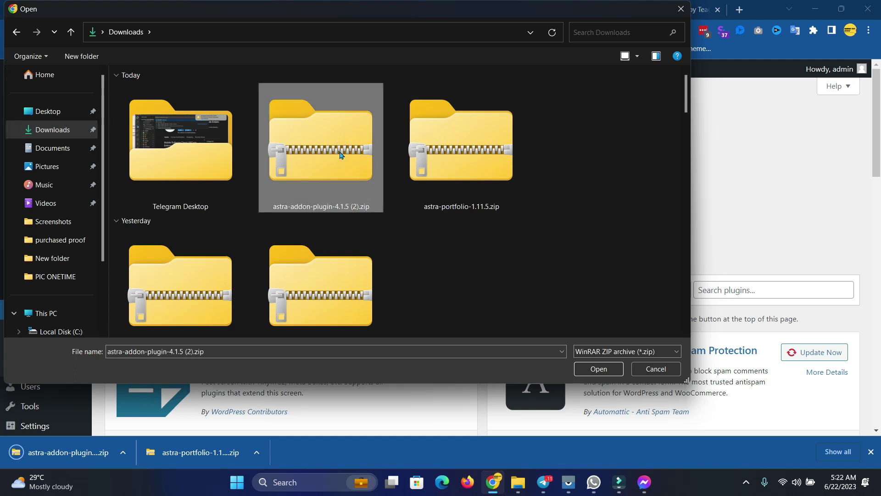
double_click(340, 155)
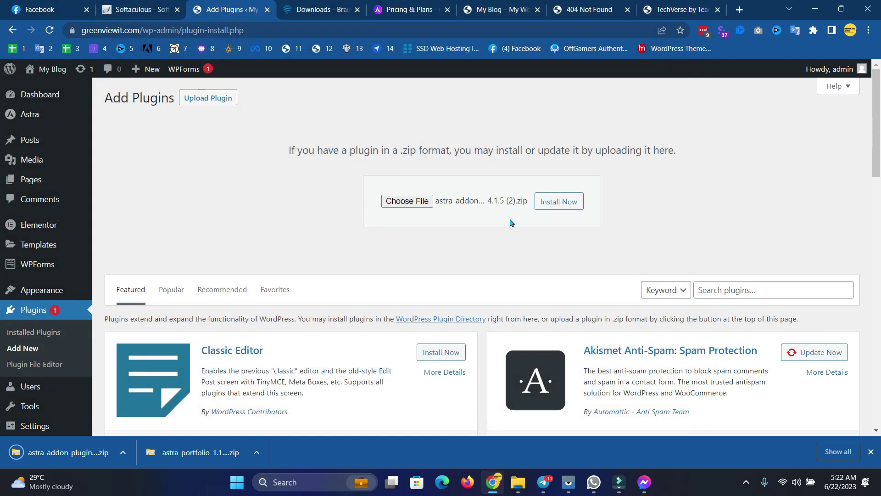
Install the chosen Astra addon plugin package, activate it, and look over the installed plugins list.
left_click(559, 203)
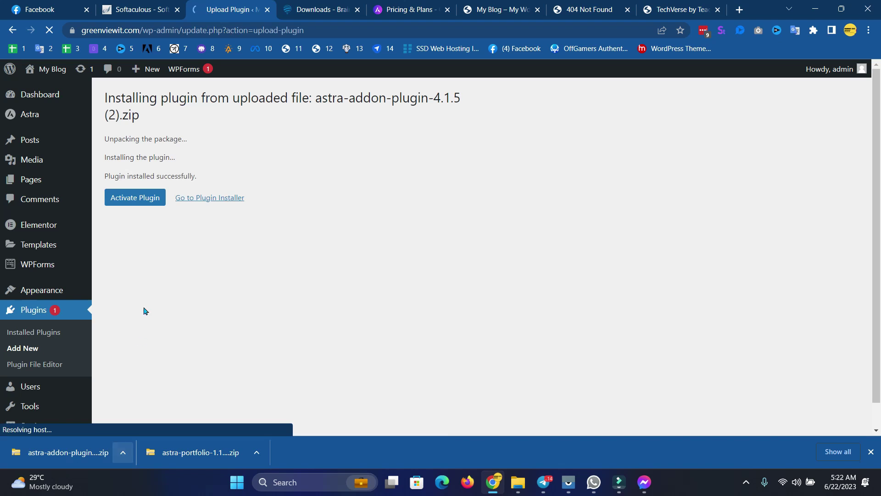
left_click(138, 201)
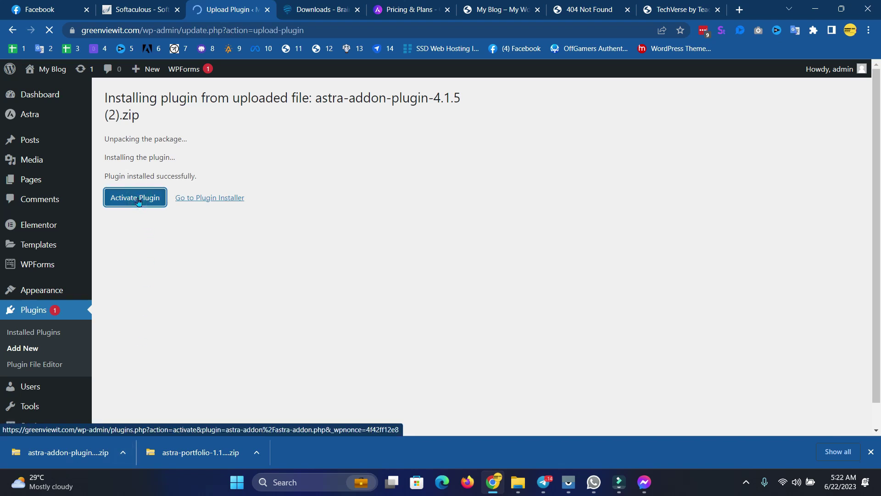
scroll(374, 266, "down", 4)
scroll(377, 265, "down", 3)
scroll(375, 265, "up", 5)
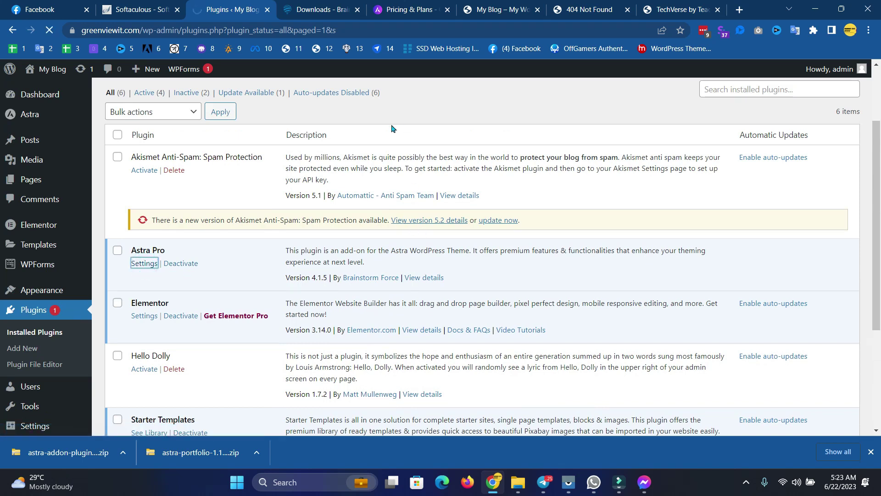
Return to the WordPress dashboard and go through the installed plugins to Astra's general settings containing the license section.
mouse_move(41, 98)
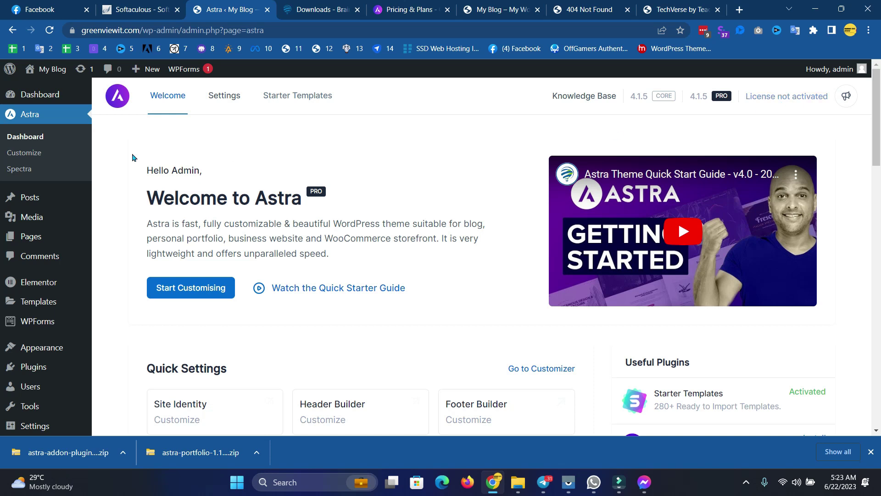
left_click(59, 92)
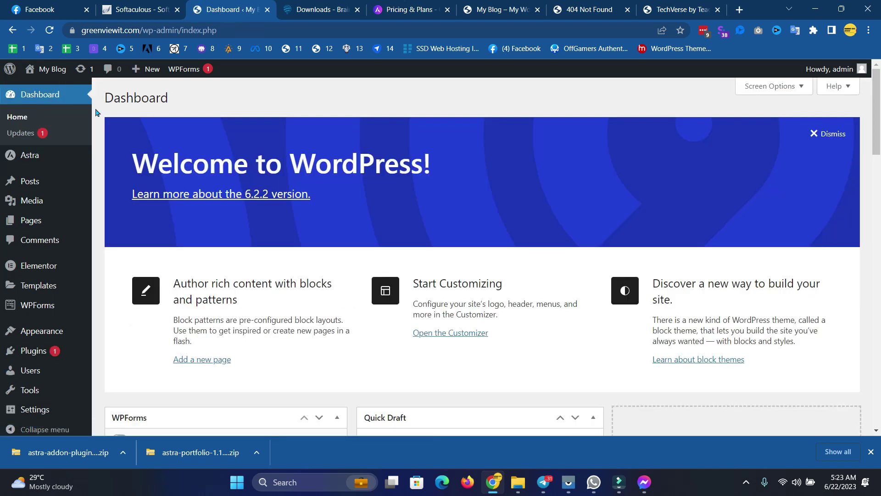
scroll(777, 104, "down", 8)
mouse_move(39, 352)
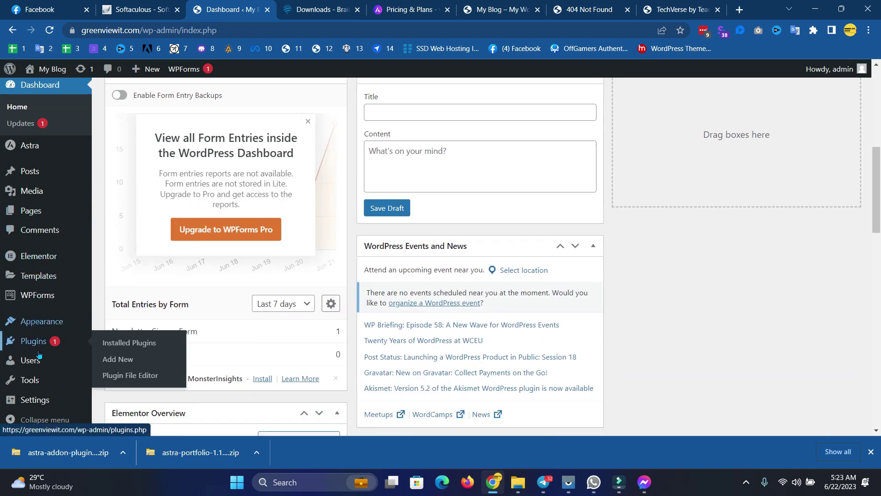
scroll(41, 276, "down", 2)
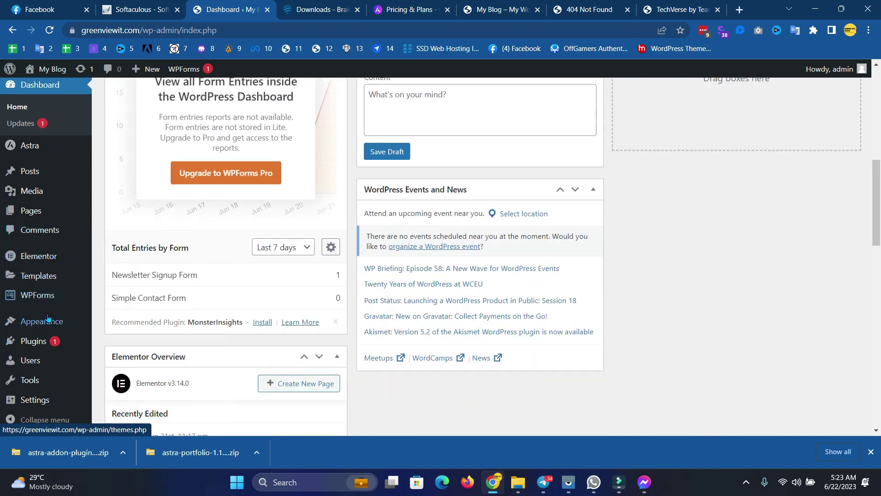
left_click(118, 342)
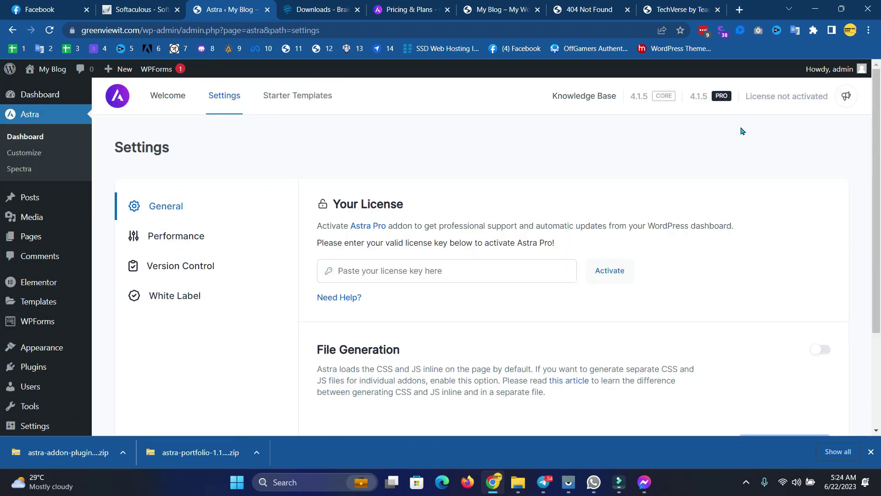
triple_click(337, 202)
left_click(366, 203)
left_click(746, 482)
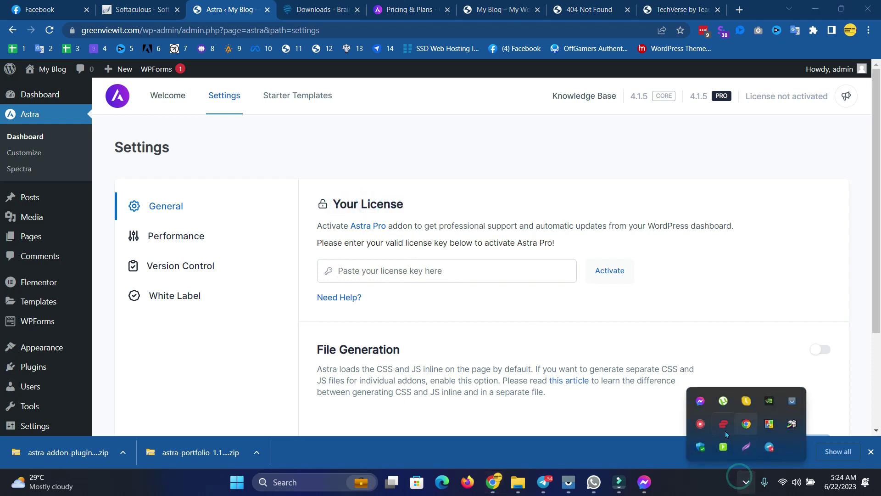
right_click(703, 426)
left_click(722, 436)
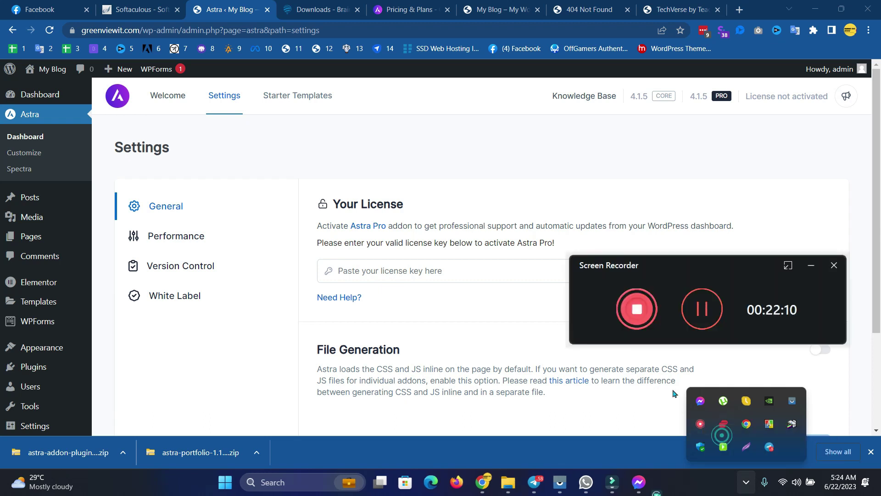
left_click(373, 255)
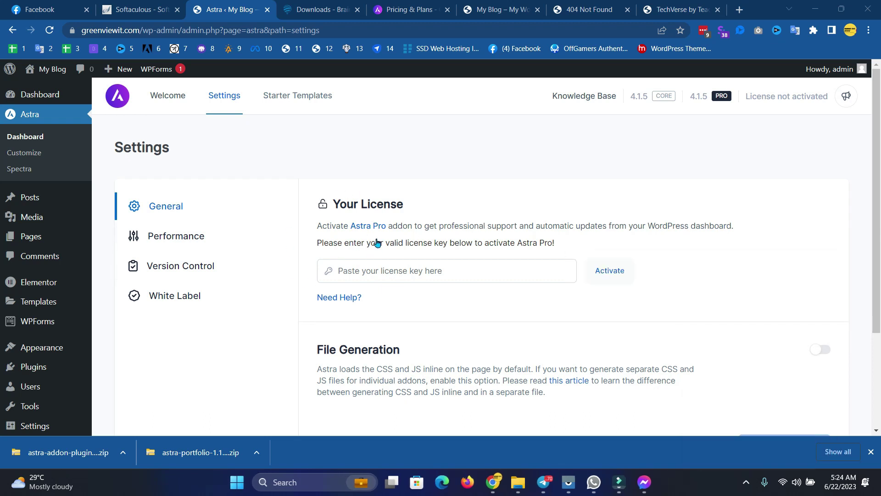
Open the Licenses page of the Brainstorm Force store account.
left_click(307, 6)
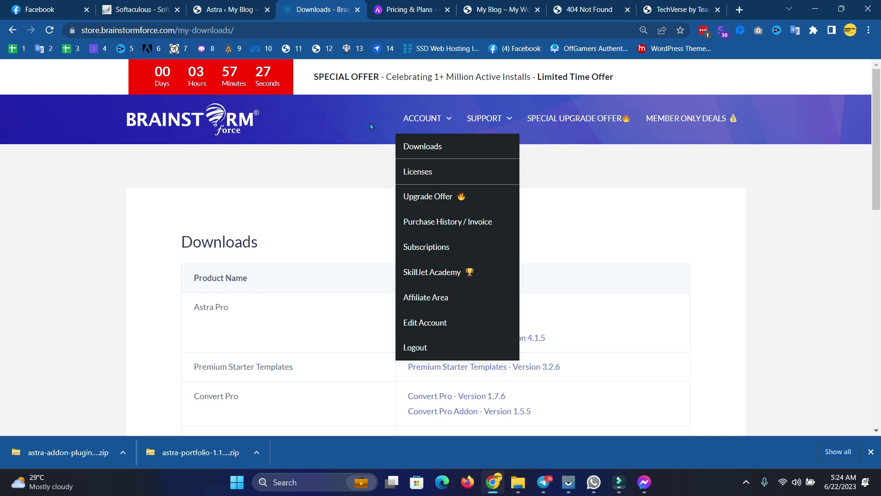
left_click(452, 173)
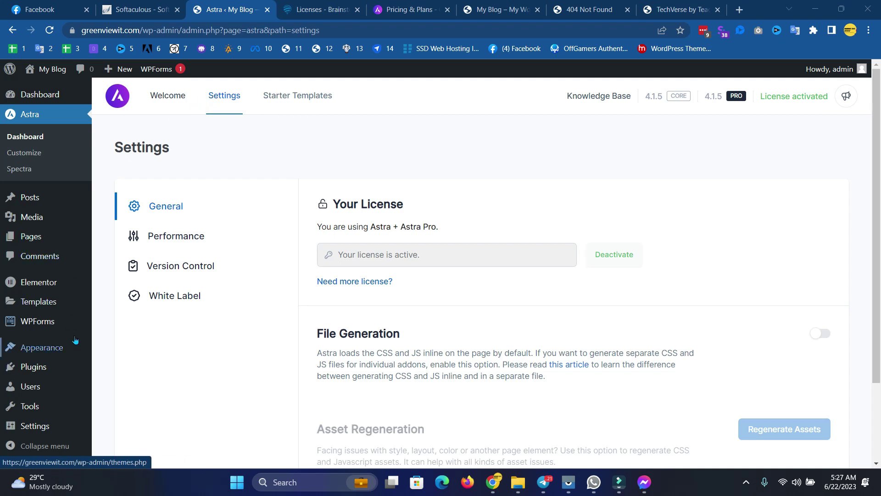
Activate all Astra Pro modules from the Astra dashboard and review the enabled modules.
mouse_move(28, 363)
key("alt+Left")
scroll(314, 277, "down", 10)
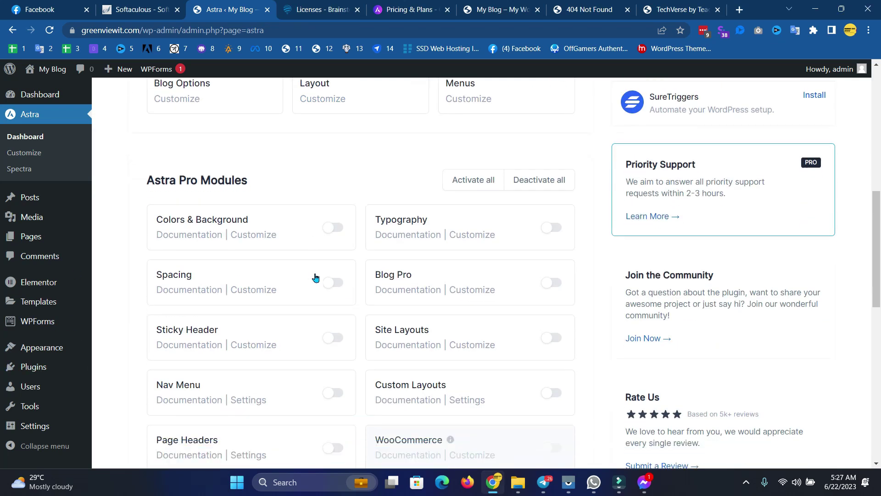
scroll(490, 169, "up", 2)
left_click(490, 156)
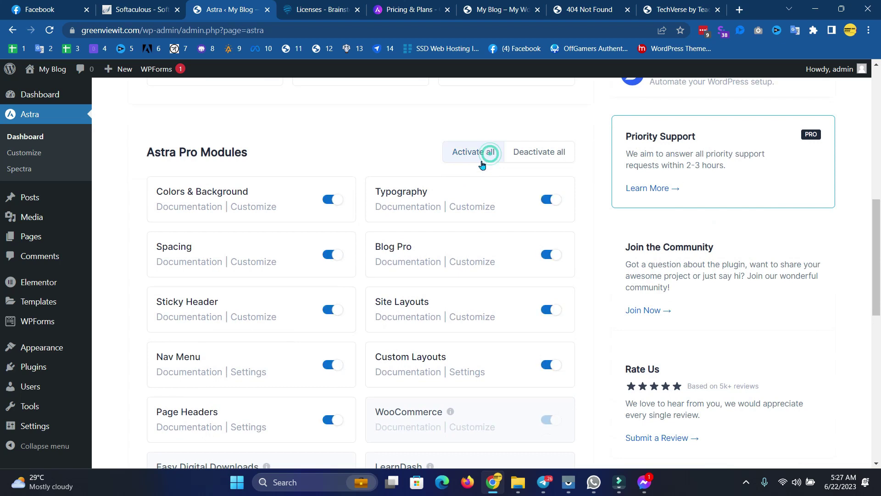
scroll(348, 261, "down", 2)
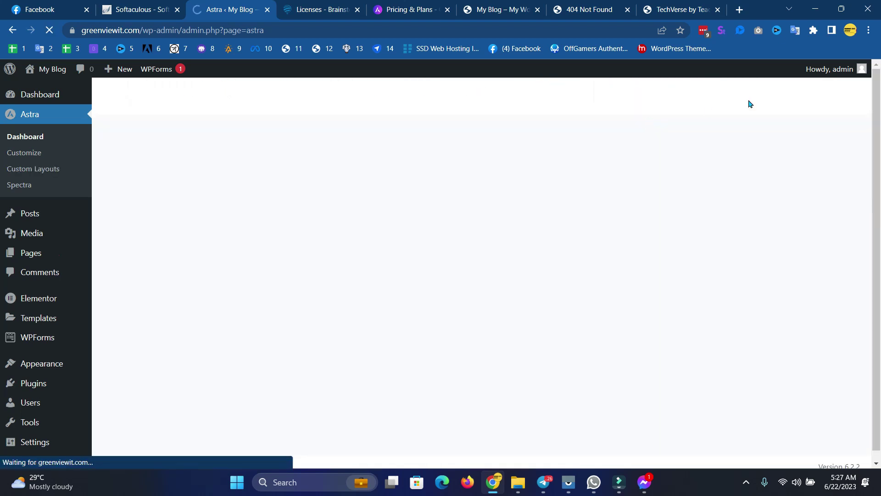
scroll(499, 206, "up", 4)
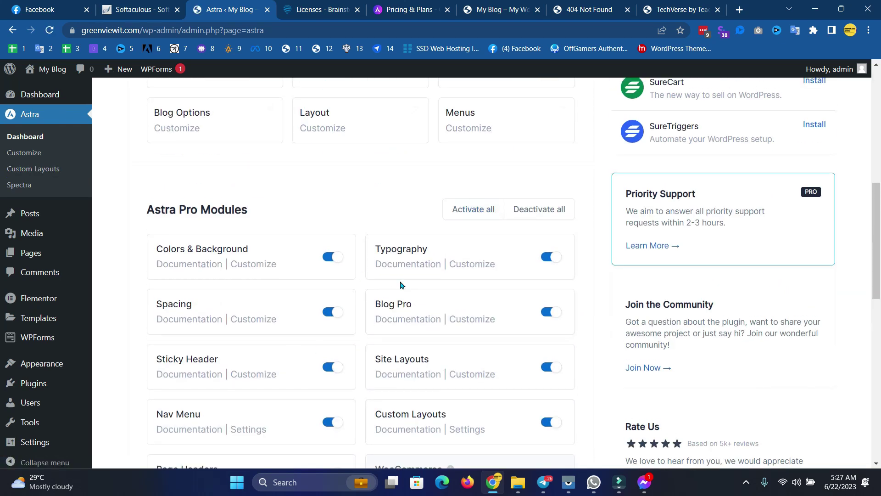
scroll(206, 144, "up", 4)
scroll(55, 225, "down", 3)
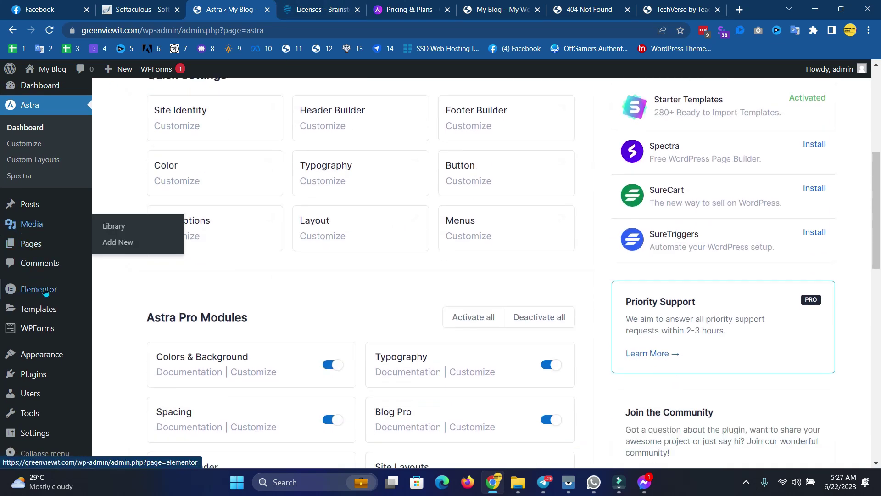
Open the theme Customizer and move the Pricing & Plans browser tab ahead of the Licenses tab.
mouse_move(67, 352)
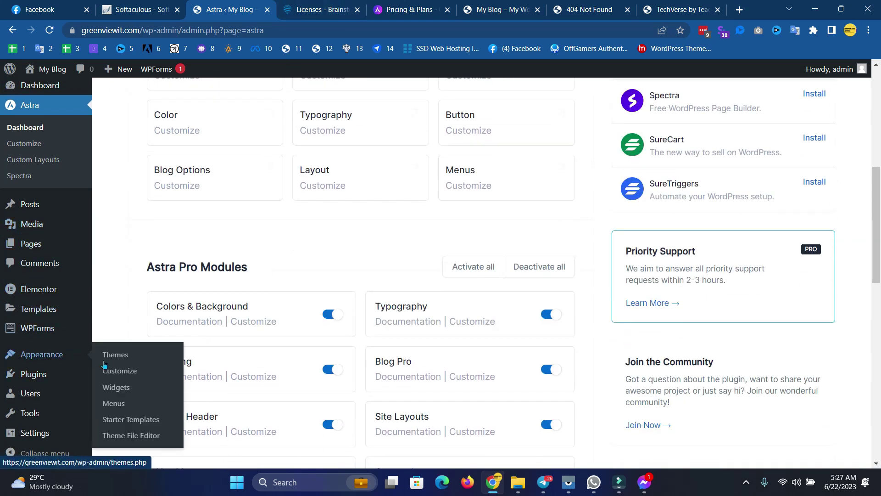
left_click(125, 371)
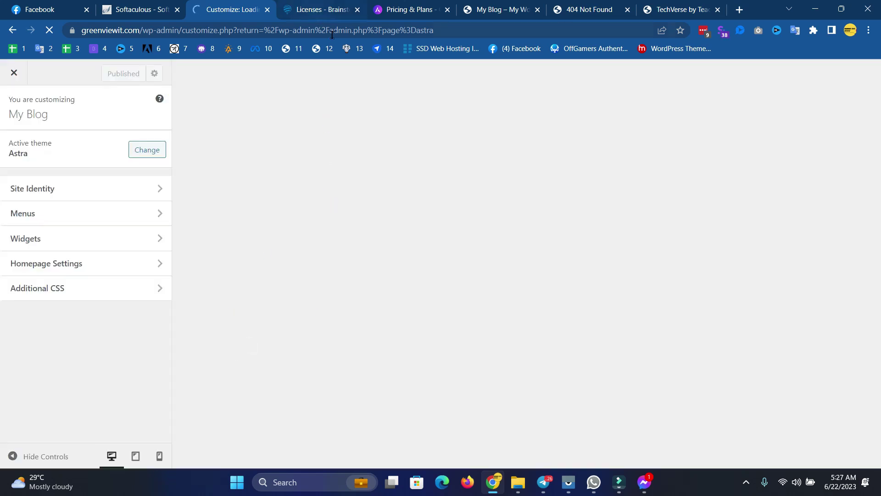
left_click_drag(408, 9, 321, 9)
left_click_drag(294, 269, 281, 250)
key("ctrl+shift+Tab")
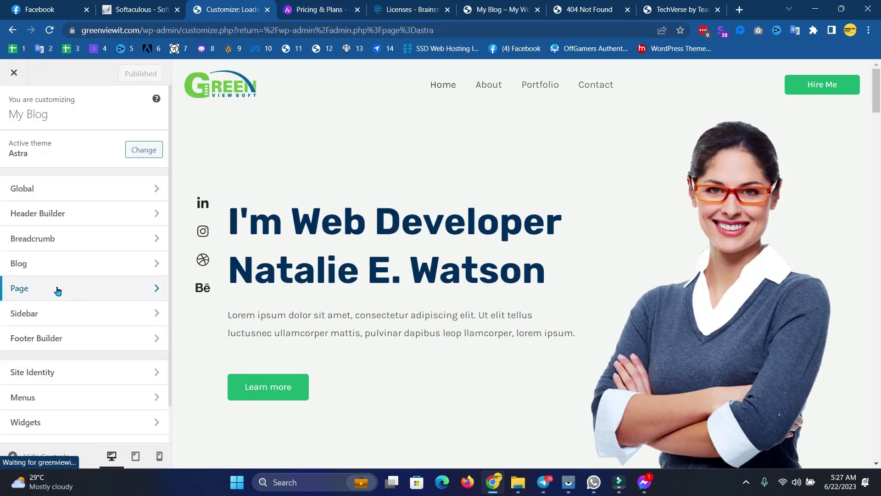
Examine the Customizer's Single Post blog options, including container and sidebar layouts, author info, social sharing and related posts.
left_click(106, 261)
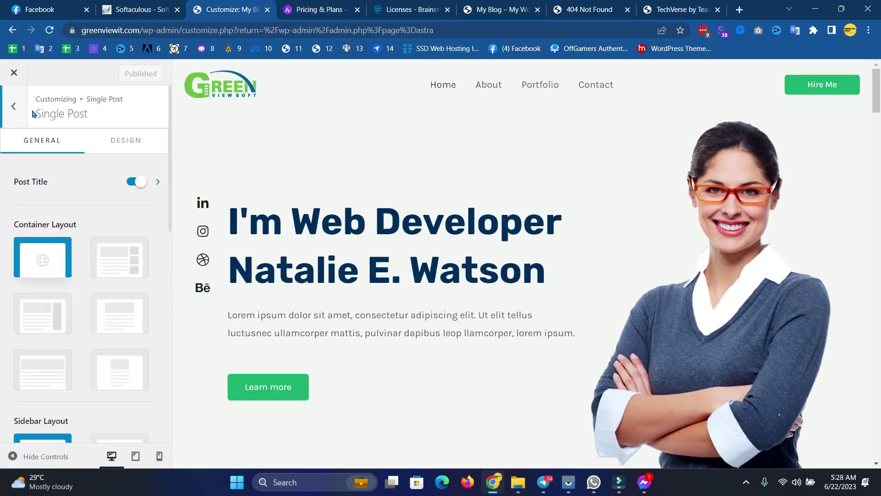
left_click(11, 107)
left_click(11, 107)
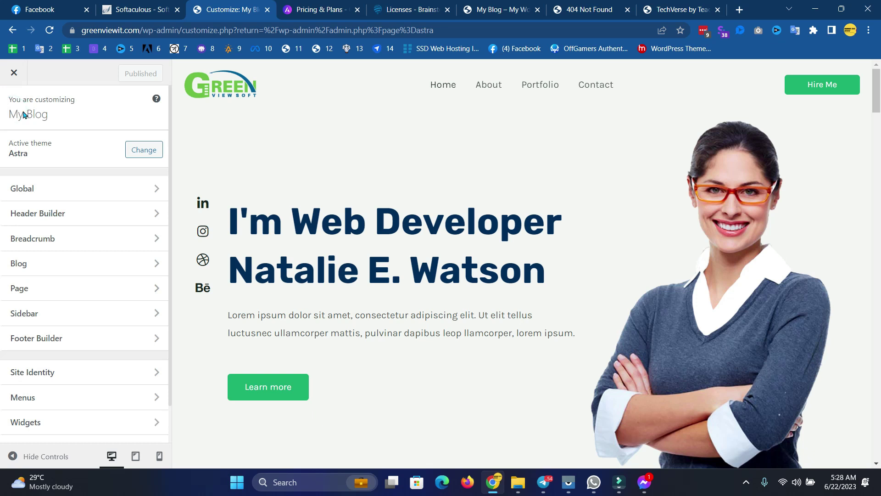
scroll(61, 390, "up", 2)
left_click(75, 265)
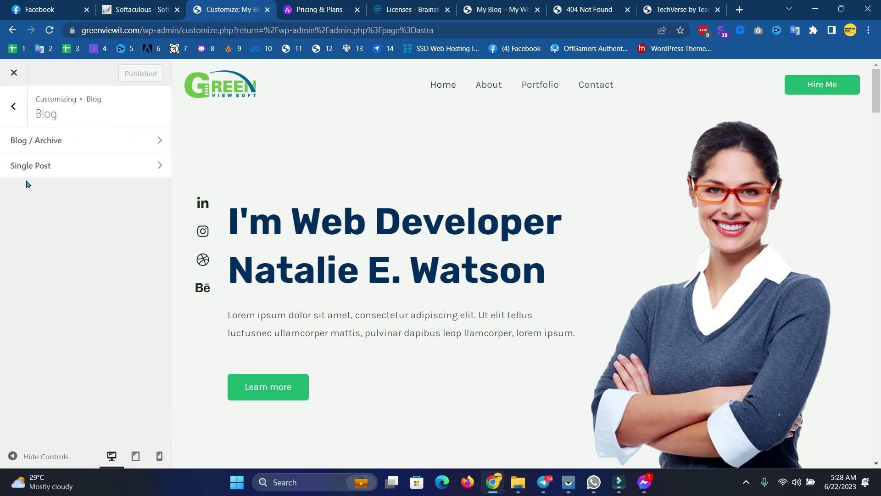
left_click(118, 167)
scroll(116, 377, "down", 2)
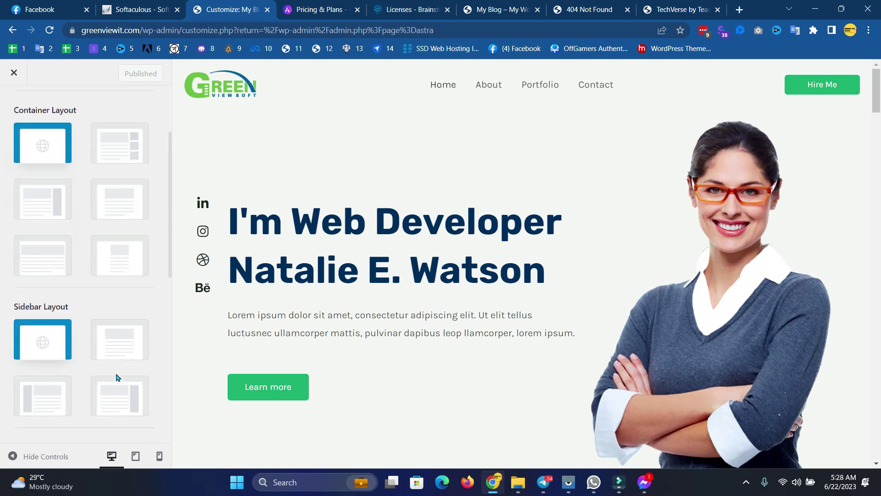
scroll(116, 377, "down", 8)
scroll(90, 353, "down", 2)
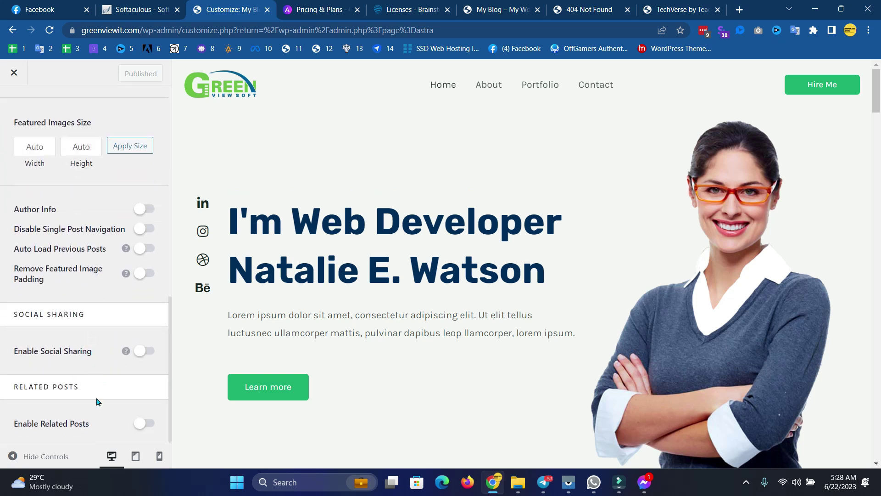
scroll(128, 413, "up", 5)
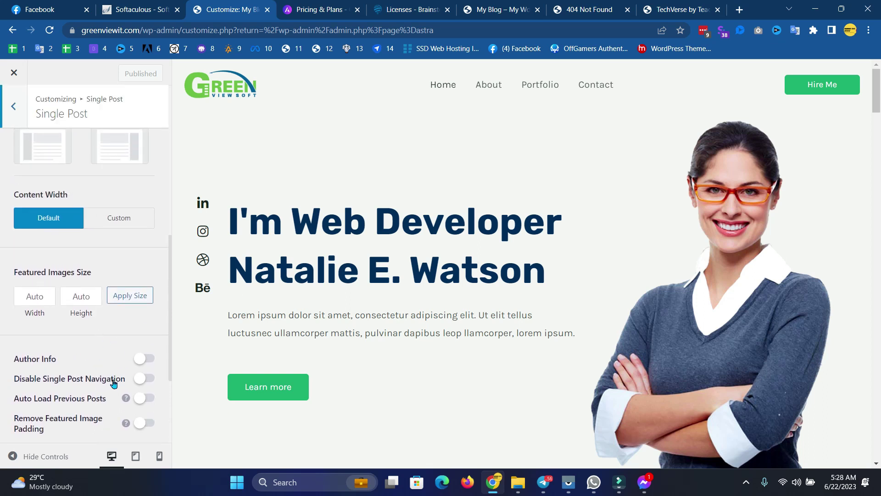
scroll(75, 353, "up", 5)
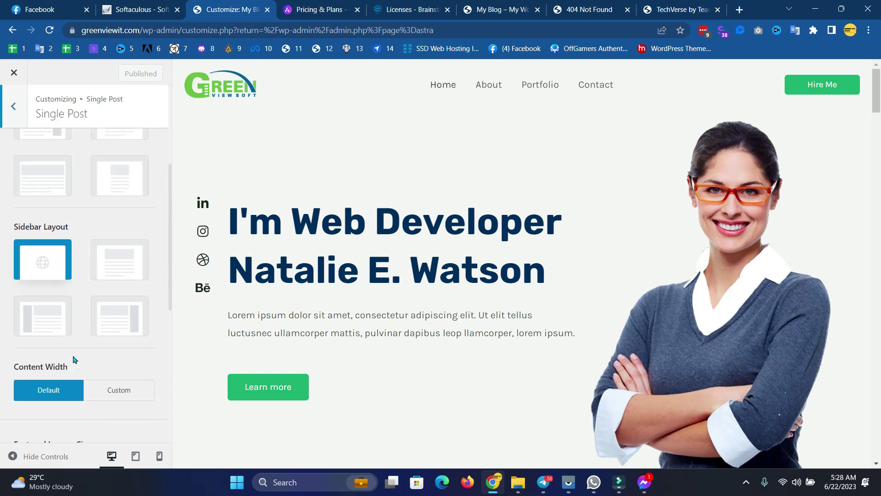
left_click(17, 112)
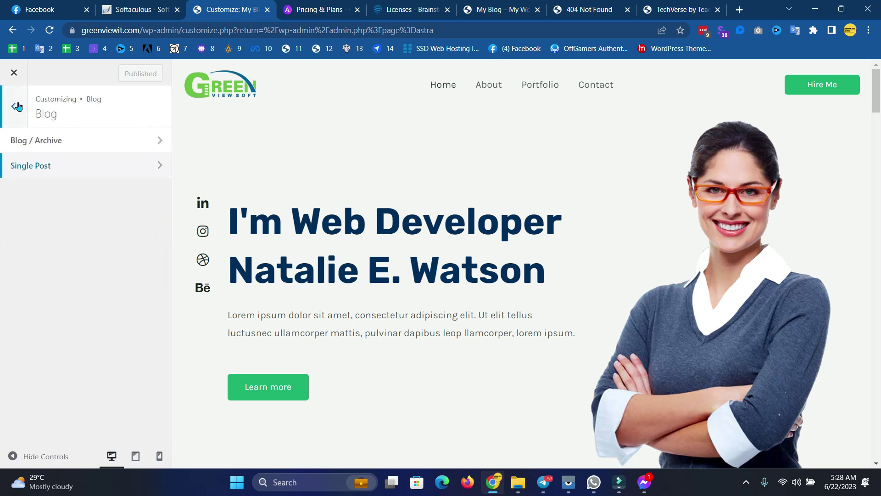
left_click(17, 105)
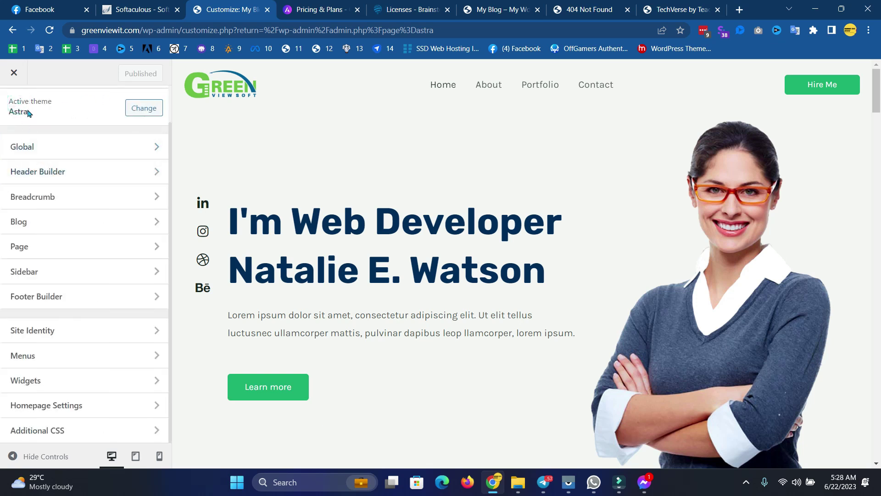
Check the Astra pricing plans page again and return to the Customizer.
scroll(32, 184, "up", 2)
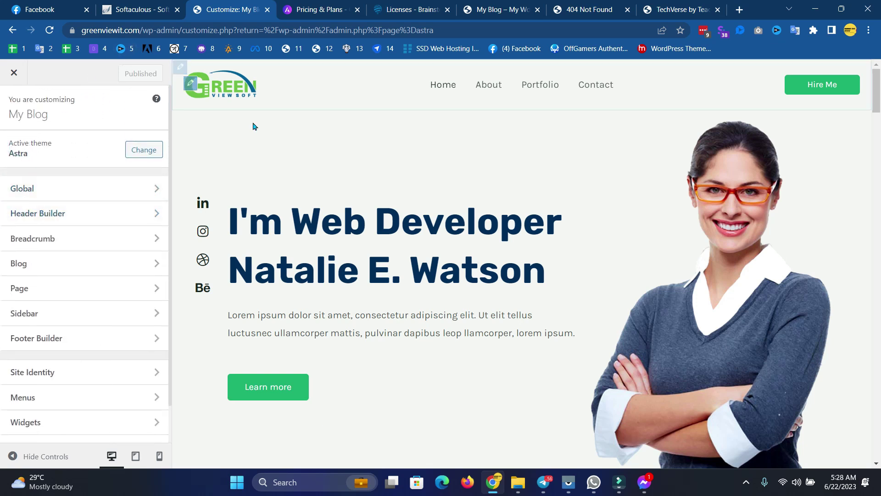
left_click(323, 9)
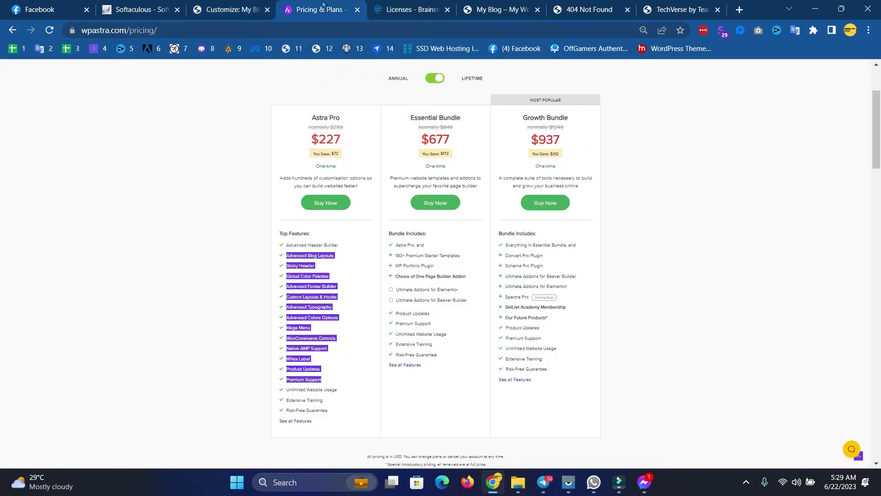
left_click(246, 5)
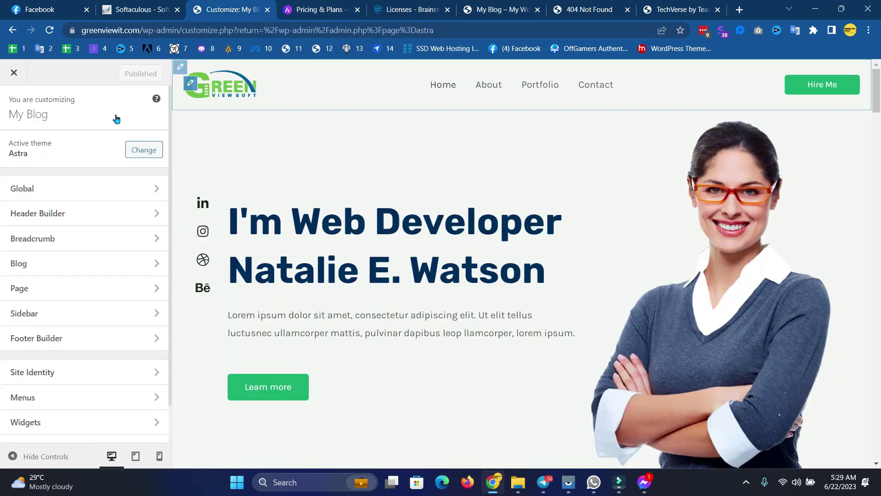
Leave the Customizer, open the list of all WordPress pages, and view the Portfolio page in a new browser tab.
left_click(12, 32)
scroll(23, 240, "up", 7)
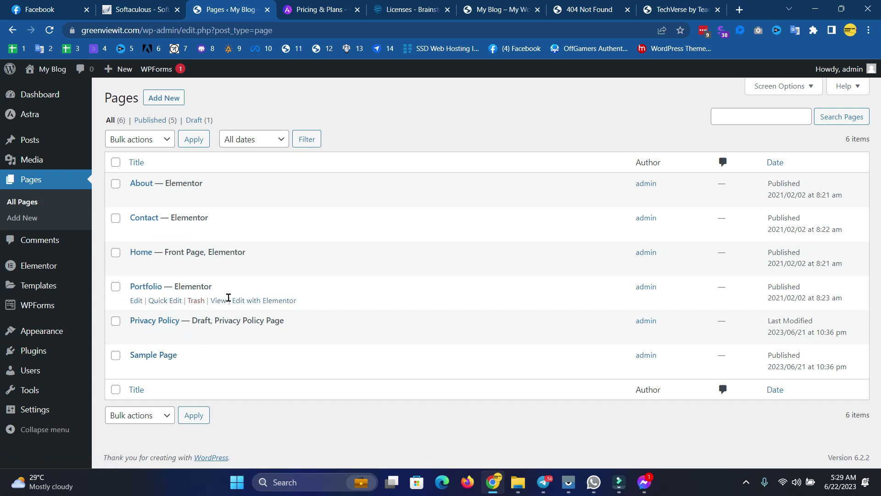
right_click(221, 299)
left_click(247, 310)
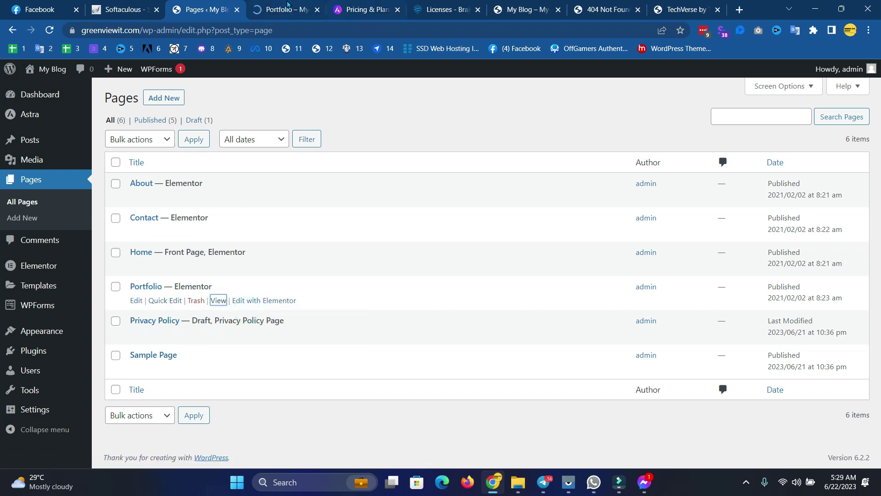
Look through the published Portfolio page and go to the site's Home page.
key("ctrl+Tab")
scroll(406, 257, "down", 15)
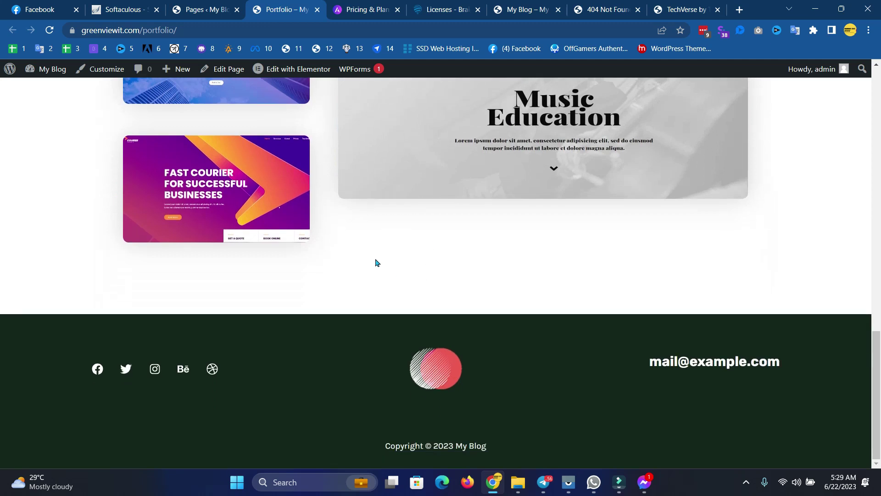
scroll(375, 262, "up", 5)
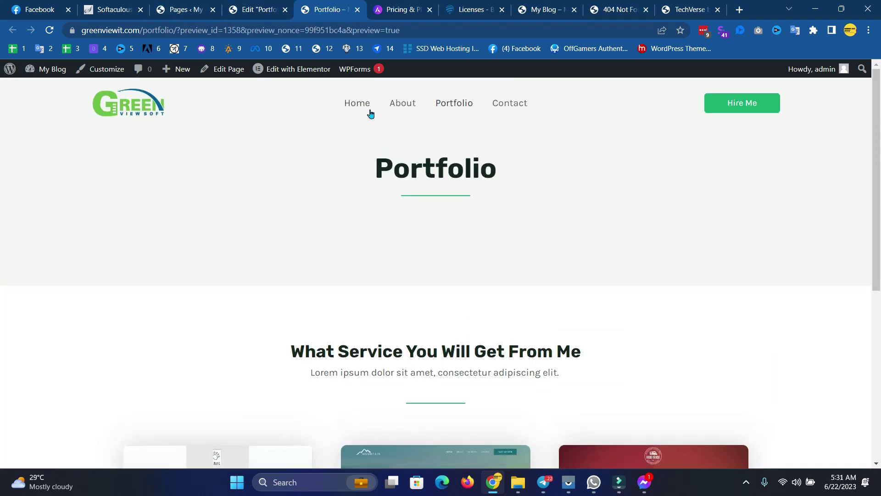
left_click(371, 113)
left_click(260, 9)
left_click(315, 5)
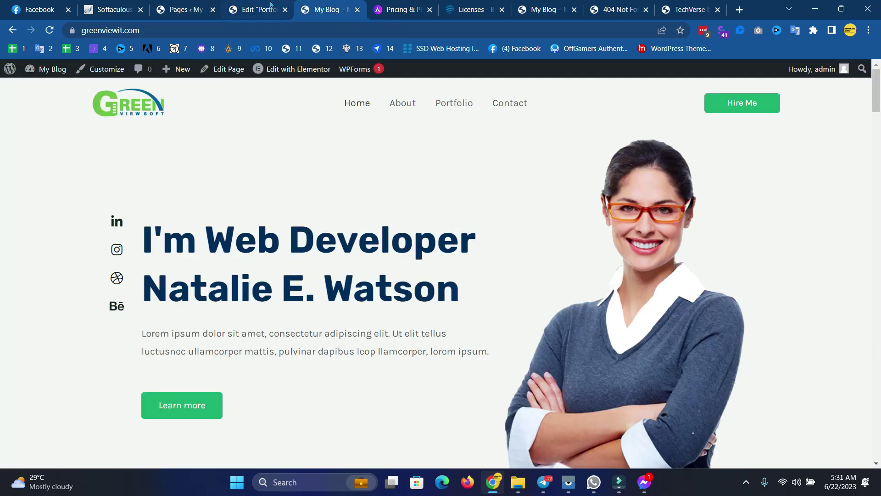
Search the web for "WP Portfolio Plugin" from the Essential Bundle feature list on the Astra pricing page and open the plugin's official website.
left_click(413, 11)
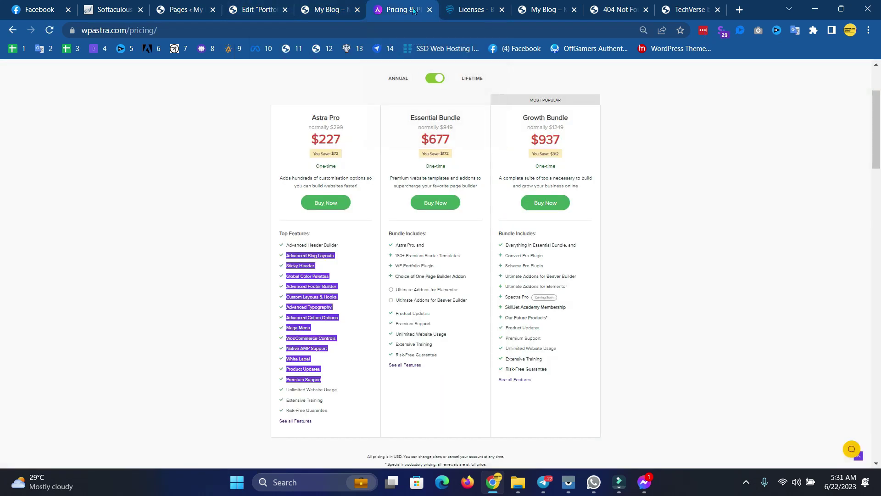
left_click(420, 273)
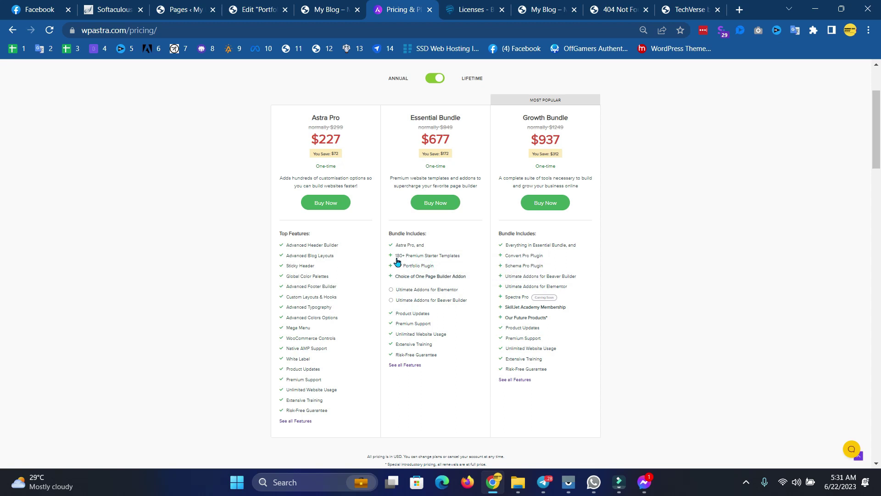
mouse_move(394, 269)
left_click_drag(388, 269, 412, 275)
key("ctrl+c")
left_click(352, 32)
key("ctrl+v")
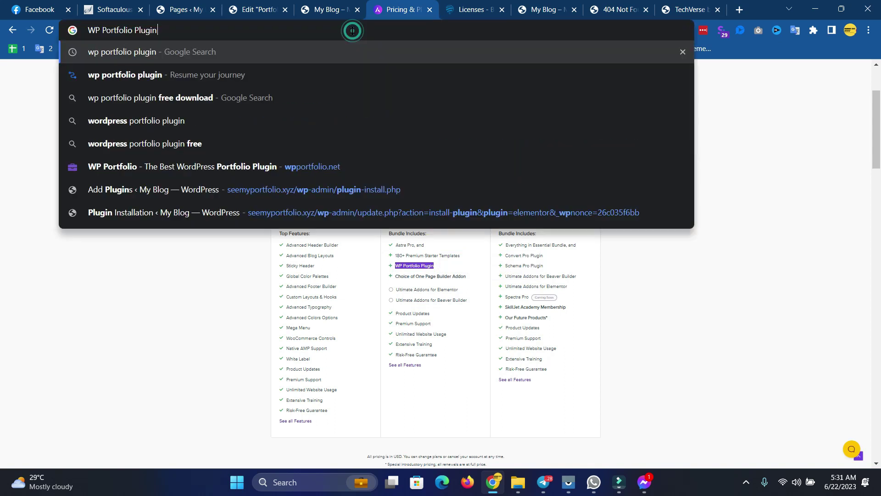
key("Return")
left_click(247, 347)
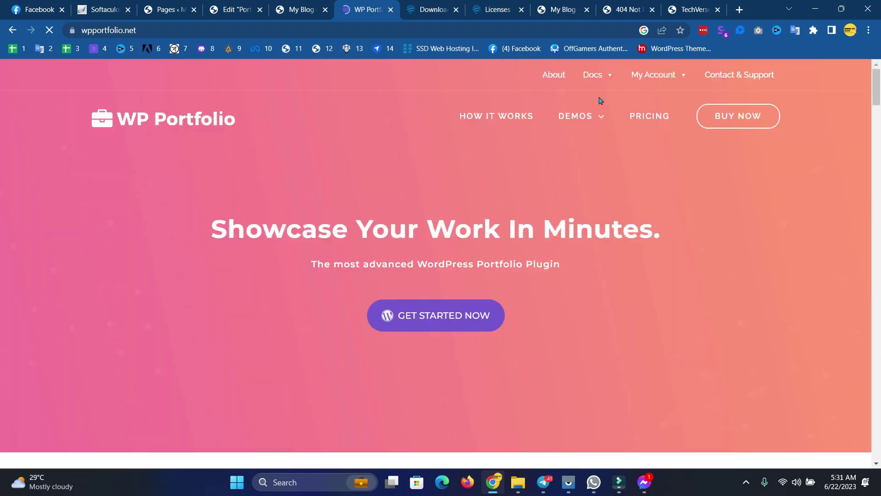
Examine the ready-made portfolio websites on the WP Portfolio site and preview the Co-Working Space demo.
left_click_drag(879, 90, 878, 169)
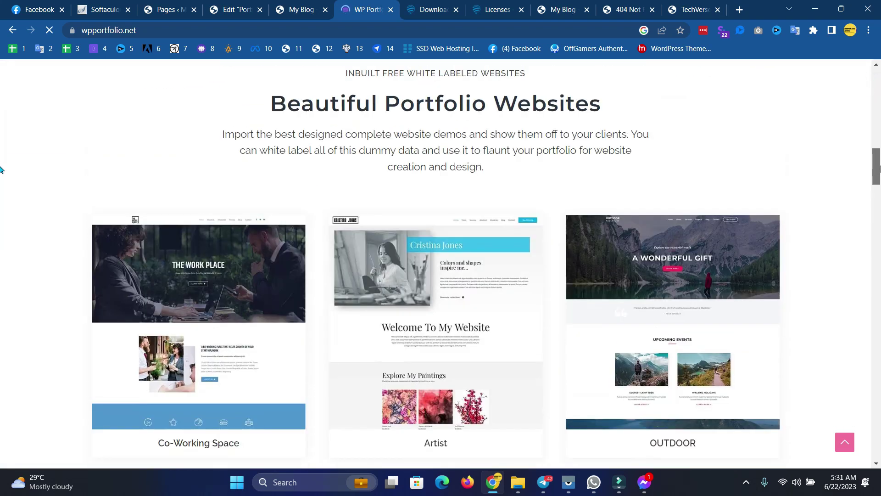
scroll(1, 170, "up", 1)
mouse_move(448, 372)
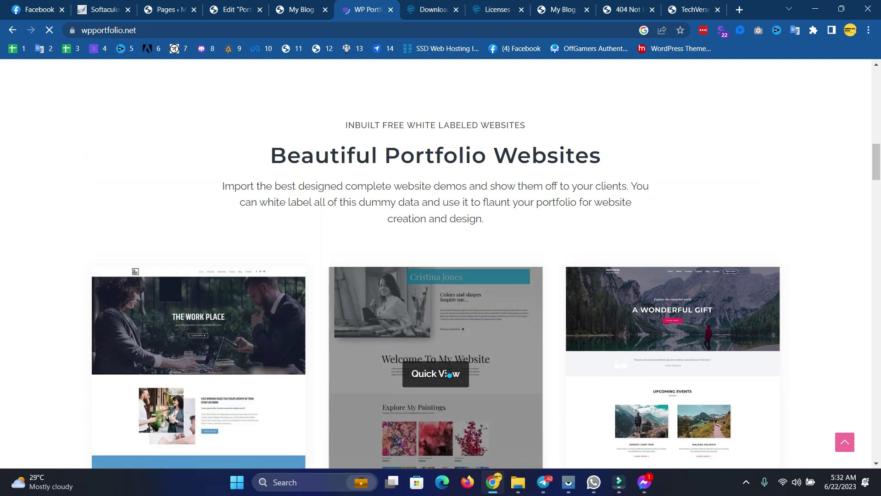
left_click(198, 374)
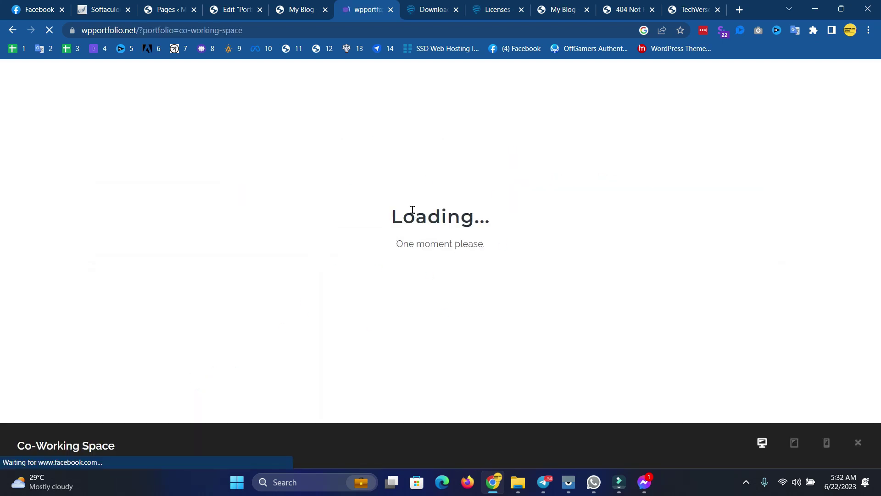
scroll(426, 280, "down", 4)
scroll(439, 294, "up", 4)
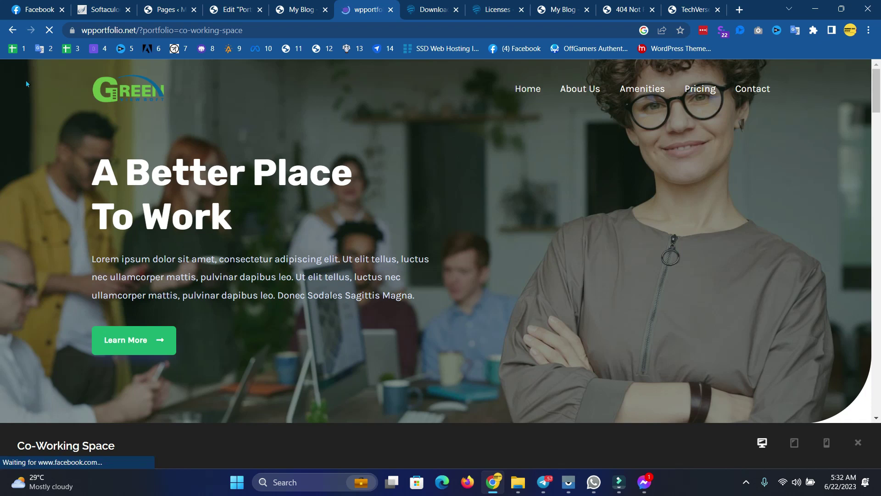
left_click(15, 34)
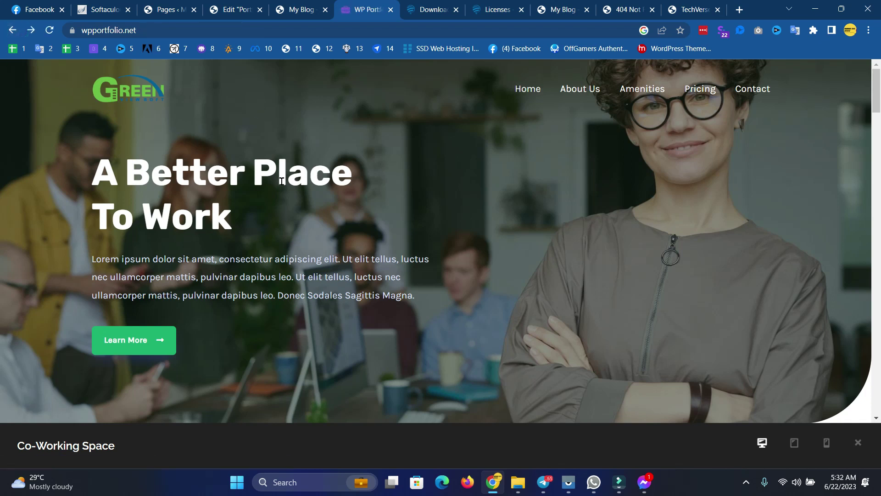
scroll(295, 276, "down", 9)
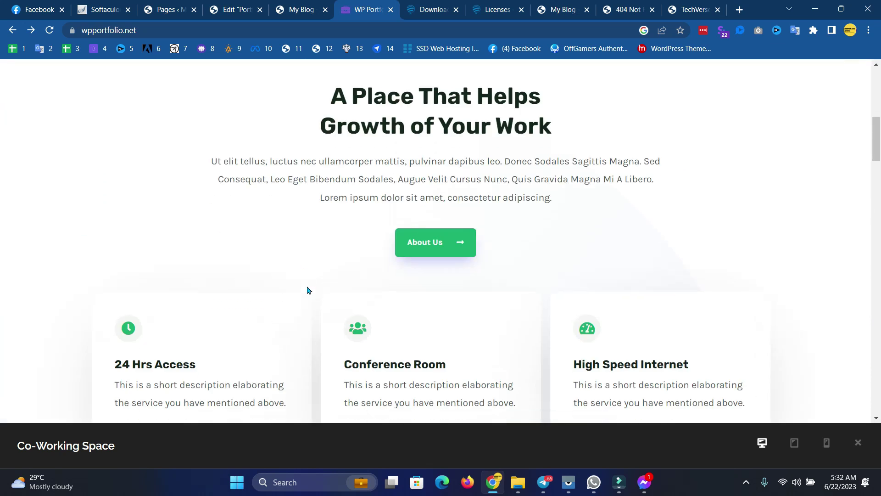
scroll(309, 271, "up", 9)
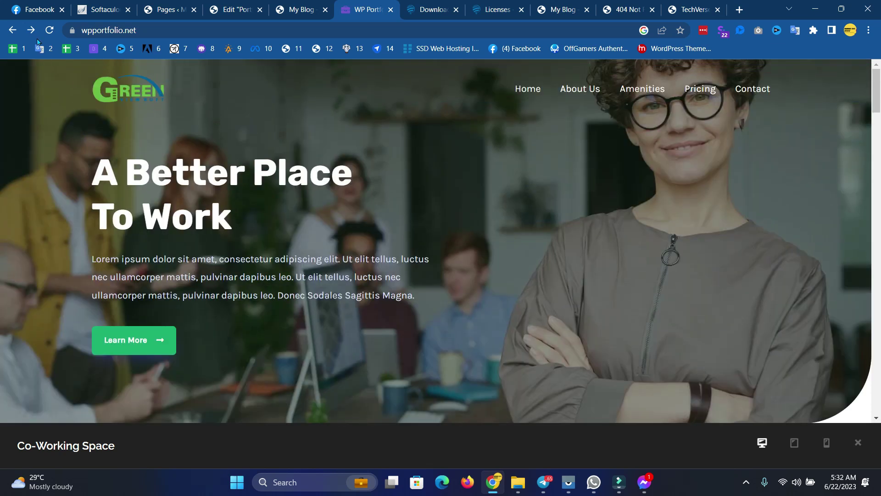
Return to the search results, open the WP Portfolio site in a new browser tab and close the search results tab.
left_click(10, 30)
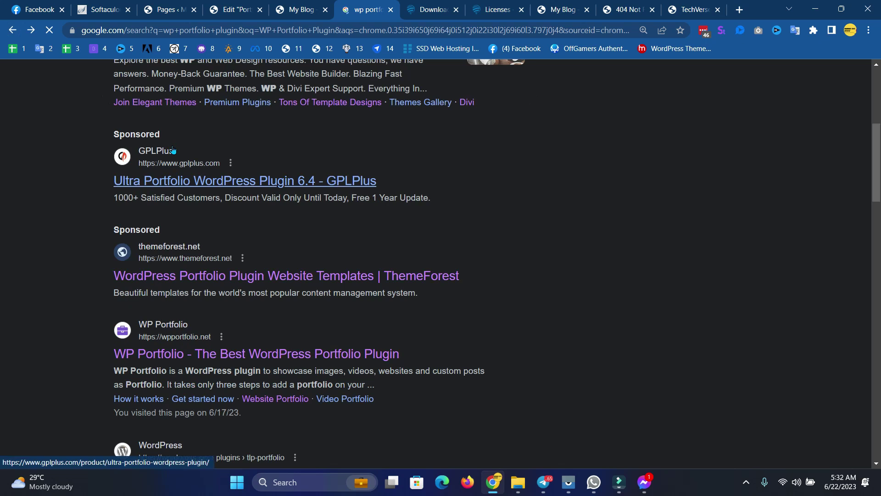
scroll(213, 262, "down", 1)
right_click(194, 307)
left_click(218, 313)
left_click(283, 5)
left_click(321, 4)
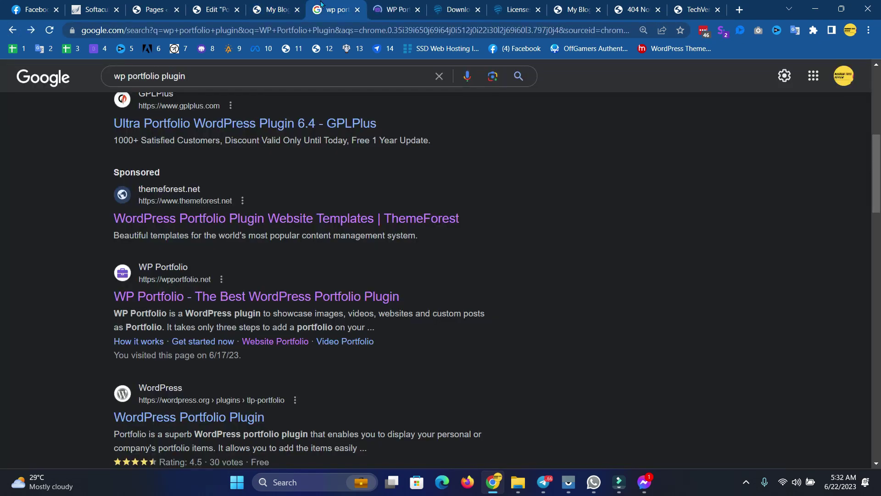
left_click(357, 9)
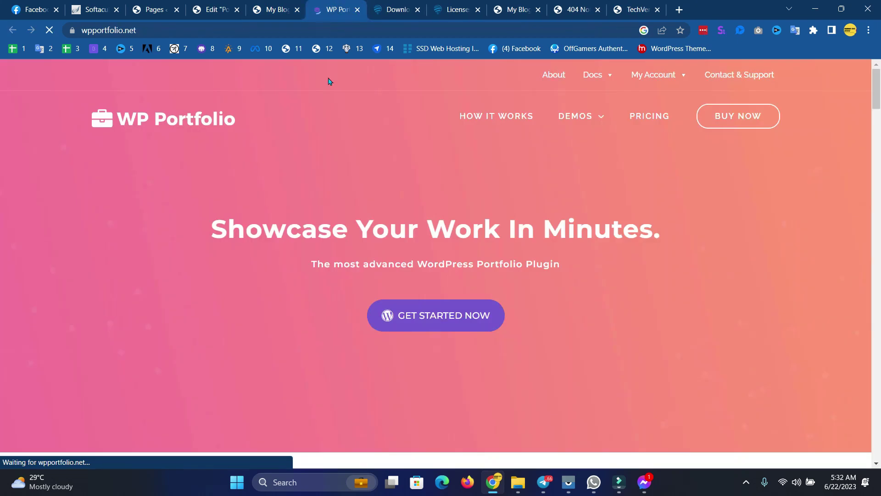
Open WP Portfolio's Website Portfolio demos in a new browser tab and look over the template gallery.
scroll(362, 236, "down", 5)
scroll(407, 236, "up", 5)
mouse_move(593, 120)
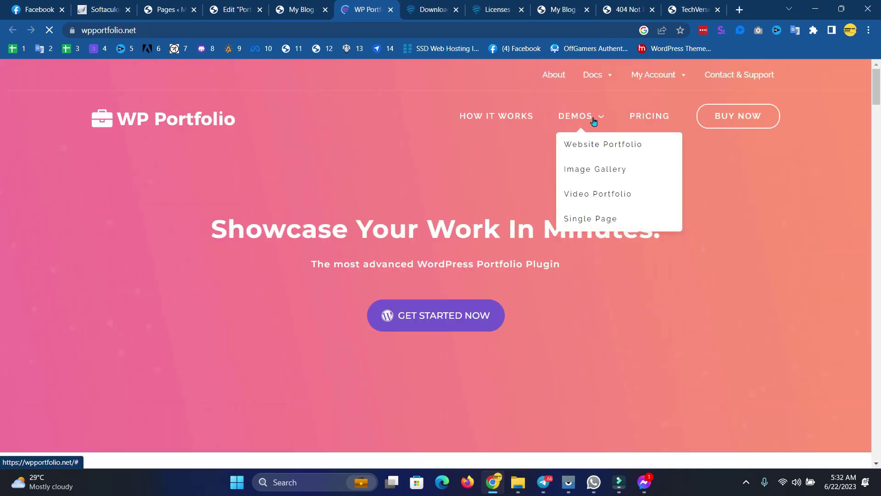
right_click(583, 148)
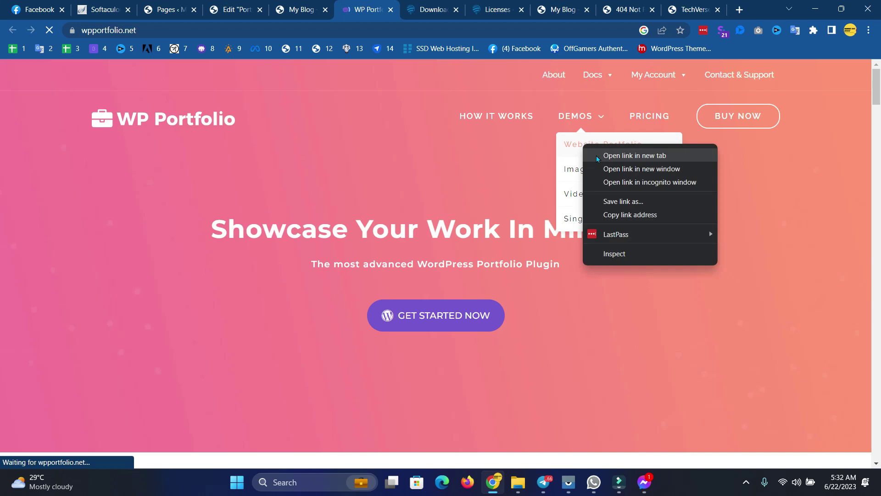
left_click(596, 156)
left_click(374, 5)
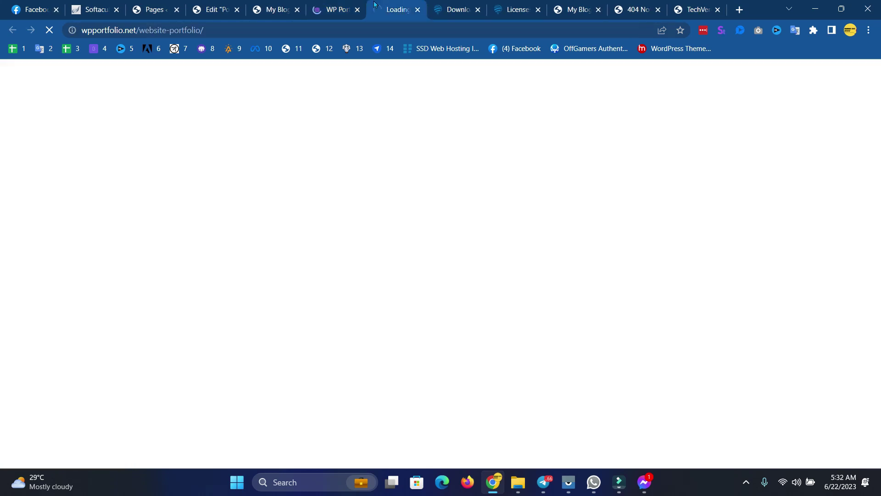
scroll(364, 246, "down", 7)
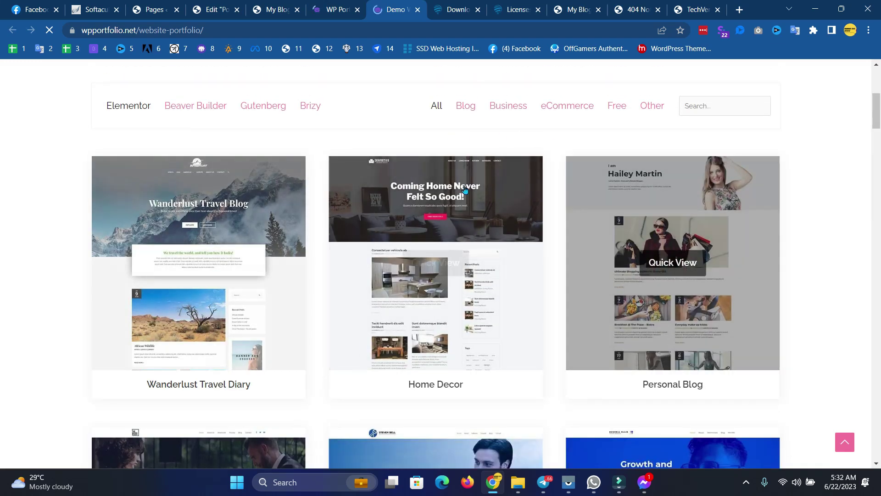
Filter the Elementor website demos by the eCommerce category and browse the store templates.
left_click(585, 107)
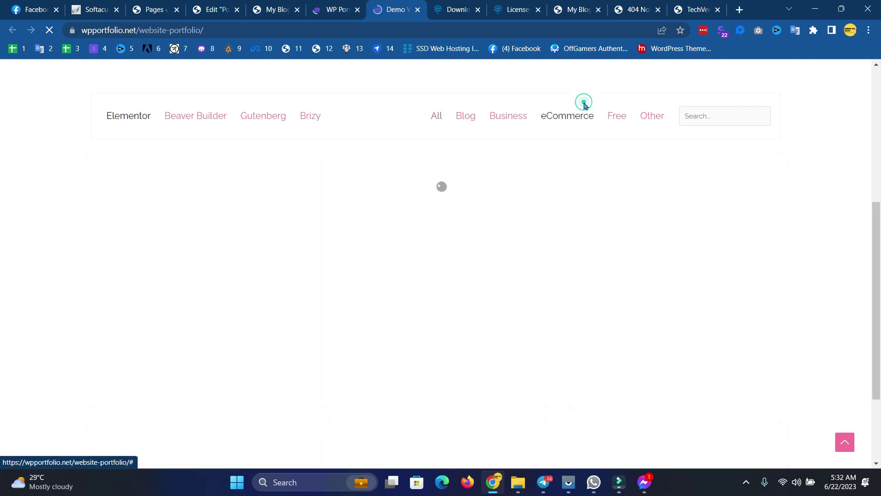
scroll(225, 242, "down", 1)
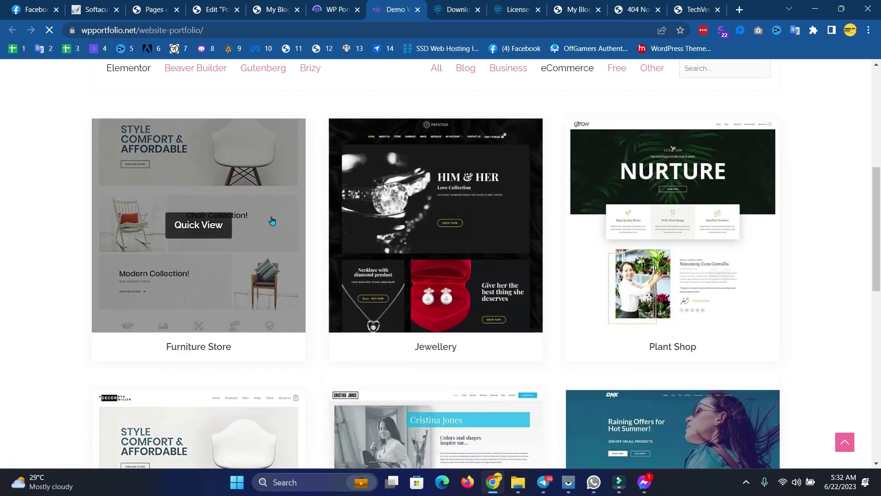
scroll(565, 140, "up", 1)
left_click(565, 131)
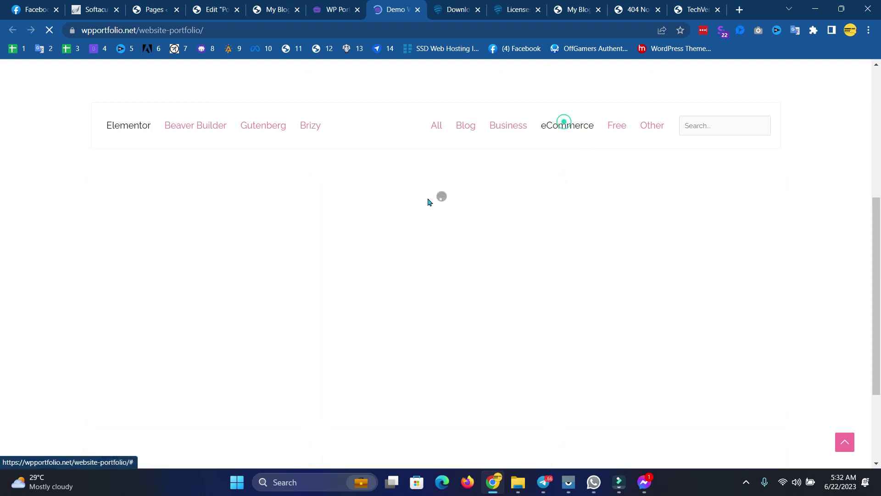
scroll(390, 262, "down", 5)
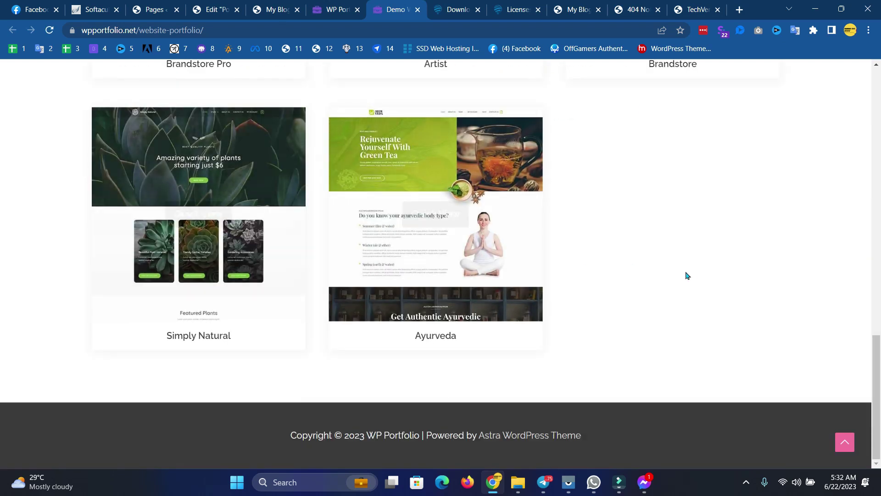
scroll(399, 274, "up", 10)
scroll(377, 299, "up", 3)
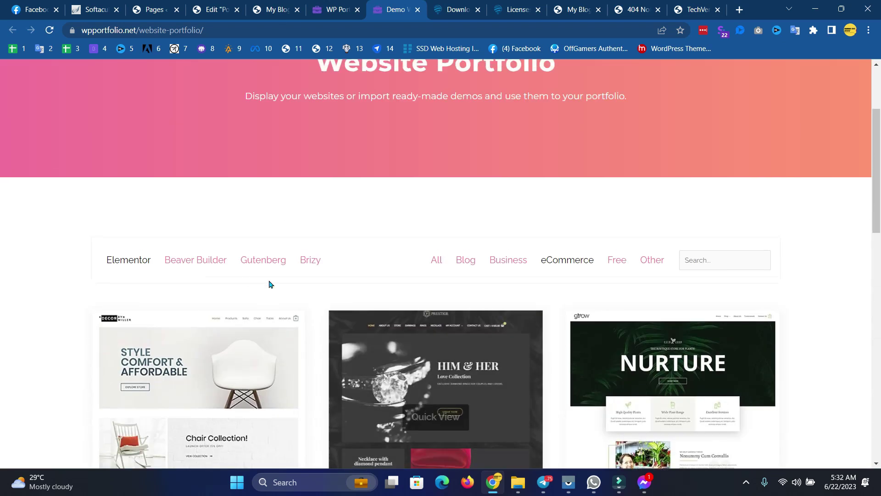
scroll(269, 283, "down", 3)
Preview the Furniture Store demo and look through its page from header to footer.
left_click(206, 252)
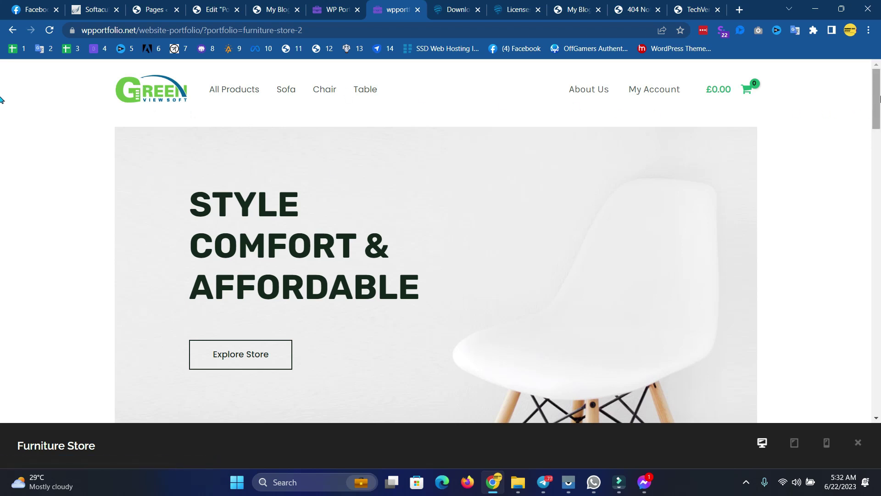
scroll(2, 120, "down", 10)
scroll(1, 122, "up", 10)
scroll(0, 98, "down", 20)
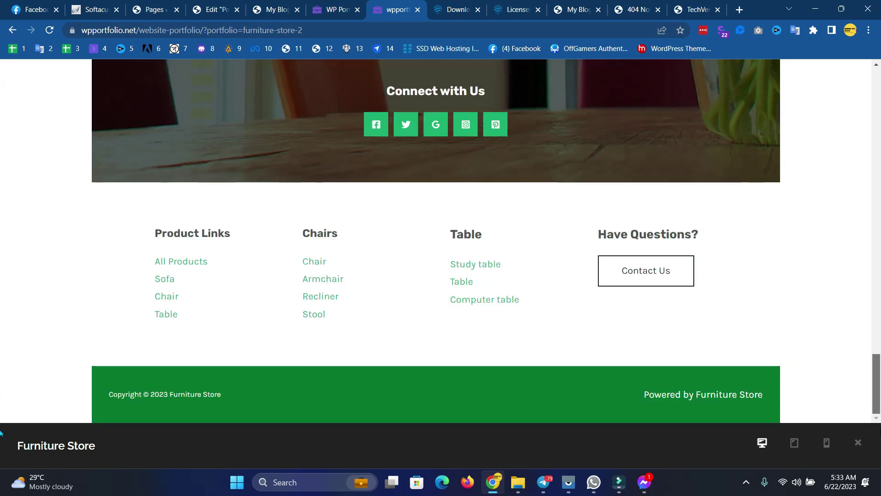
scroll(1, 413, "up", 20)
left_click(316, 6)
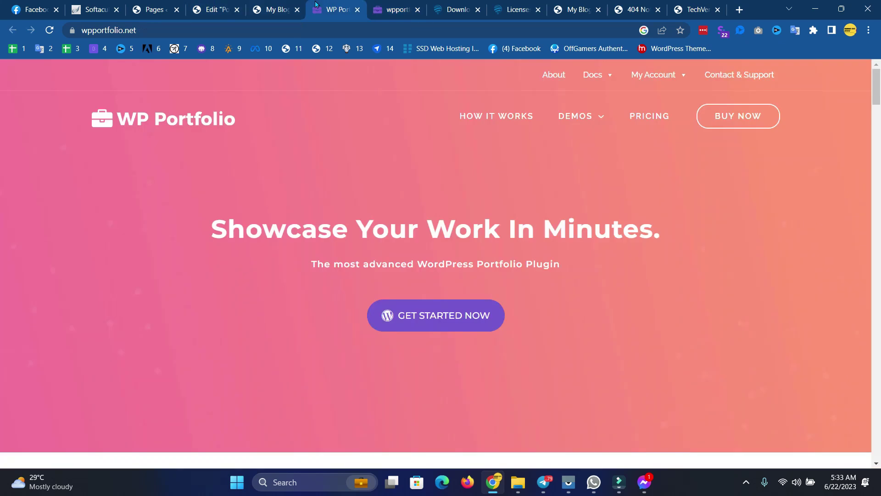
left_click(216, 9)
left_click(154, 6)
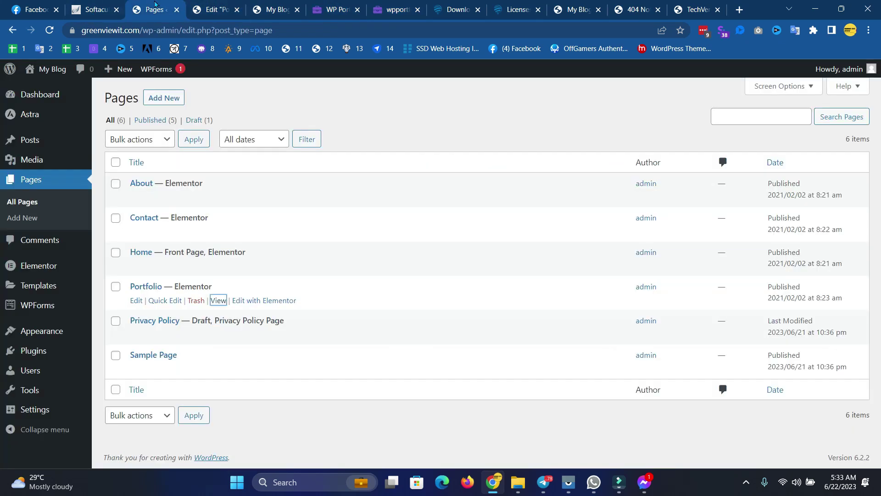
left_click(406, 5)
left_click(457, 10)
left_click(397, 10)
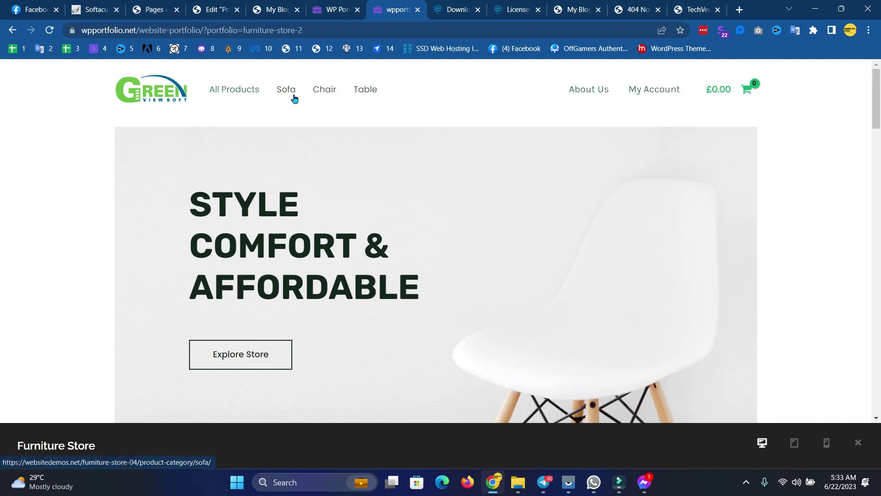
Review the Furniture Store demo's sections and products again, close its browser tab and return to the WP Portfolio home page.
scroll(0, 138, "down", 2)
scroll(0, 184, "down", 20)
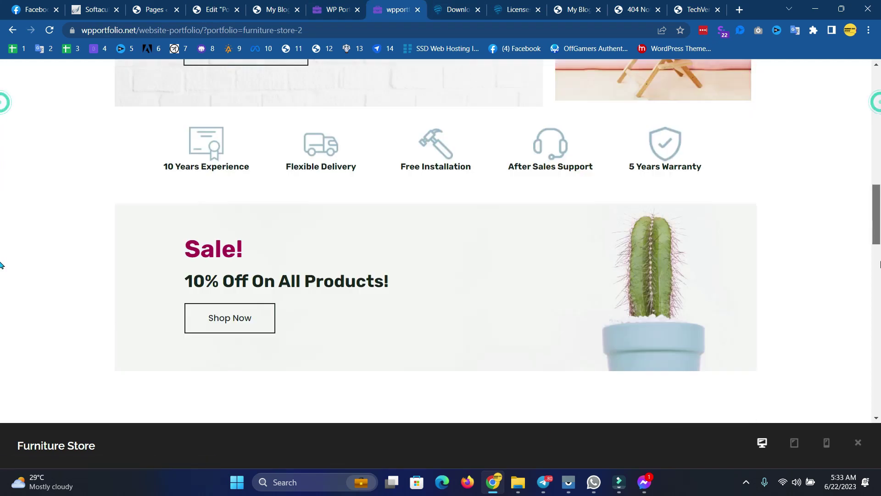
scroll(0, 202, "up", 12)
scroll(0, 204, "up", 10)
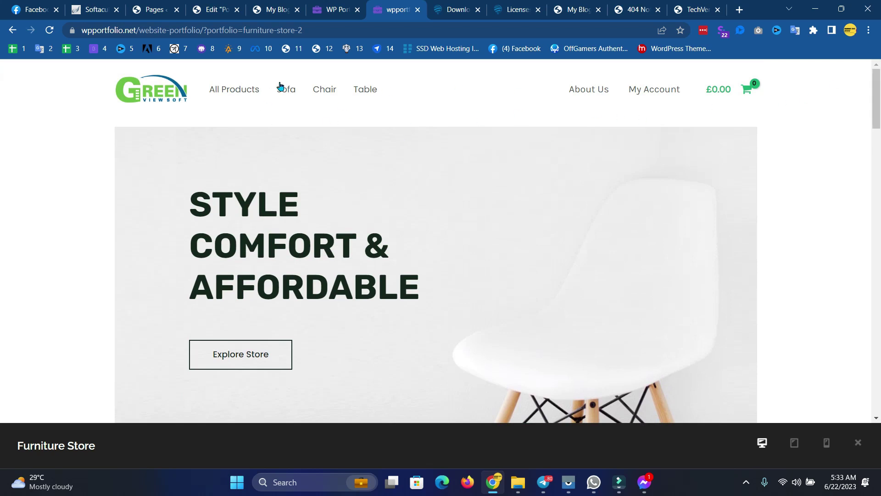
scroll(0, 102, "down", 10)
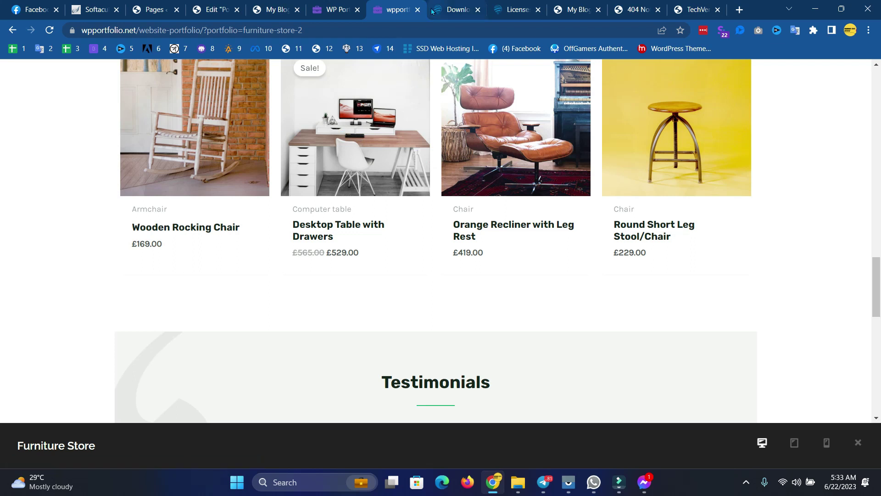
left_click(419, 10)
left_click(329, 5)
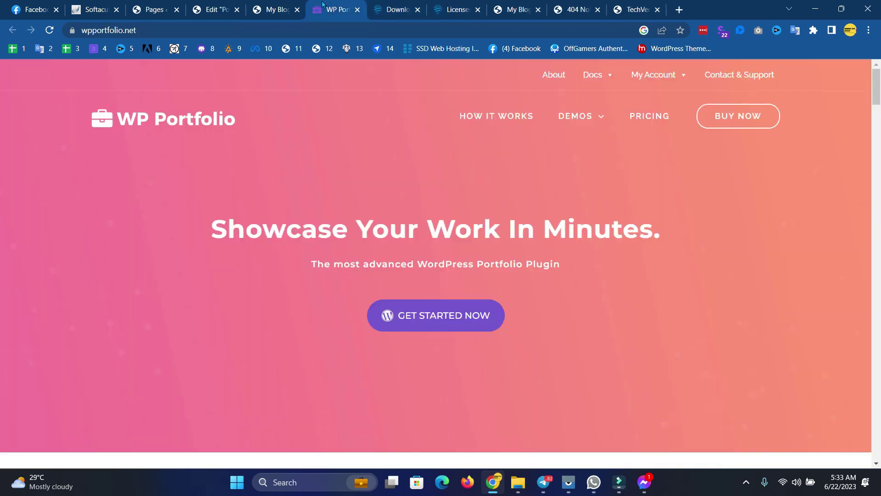
Return to the site's WordPress dashboard and open the page for adding new plugins.
left_click(280, 6)
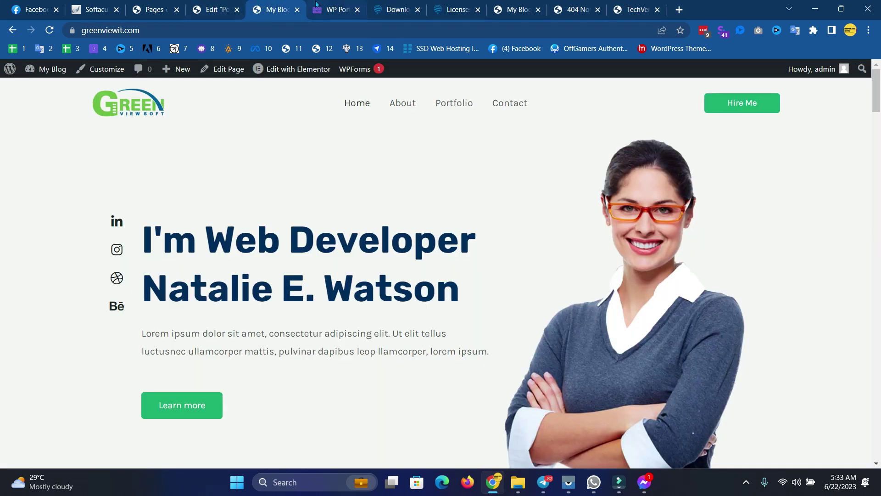
left_click(215, 6)
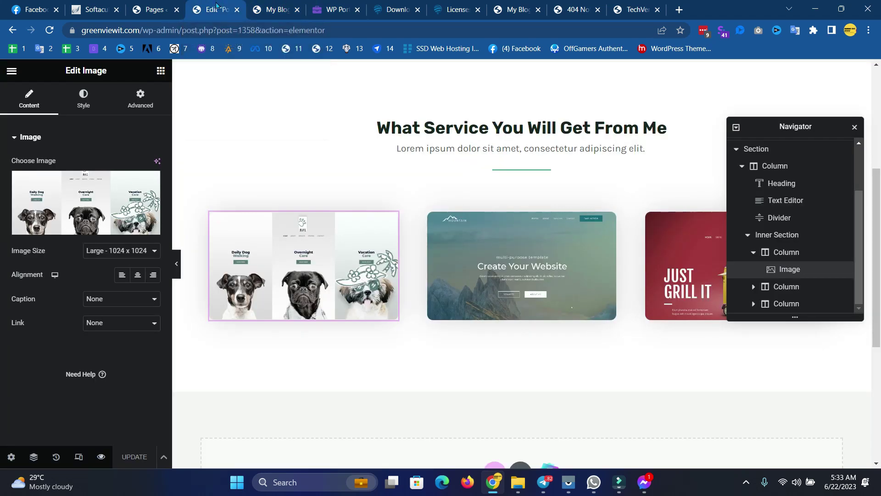
left_click(160, 6)
mouse_move(73, 353)
left_click(112, 369)
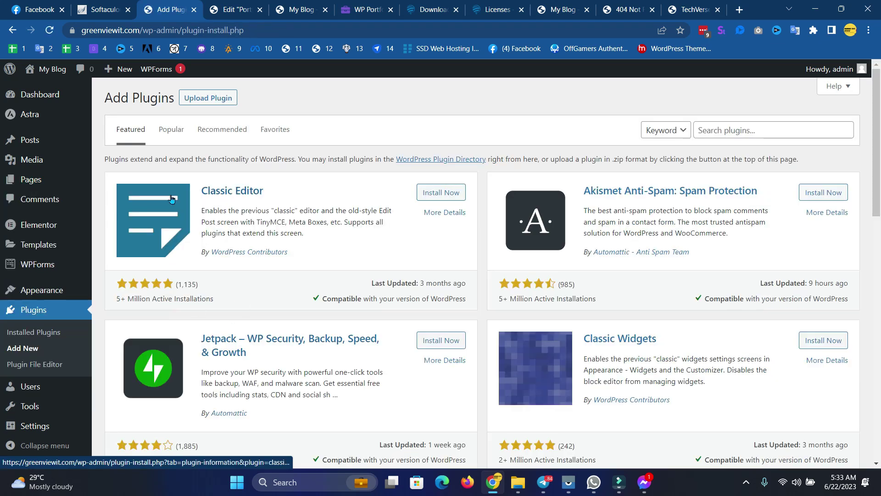
Upload astra-portfolio-1.11.5.zip from Downloads as a plugin, install it and activate it.
left_click(196, 99)
left_click(399, 201)
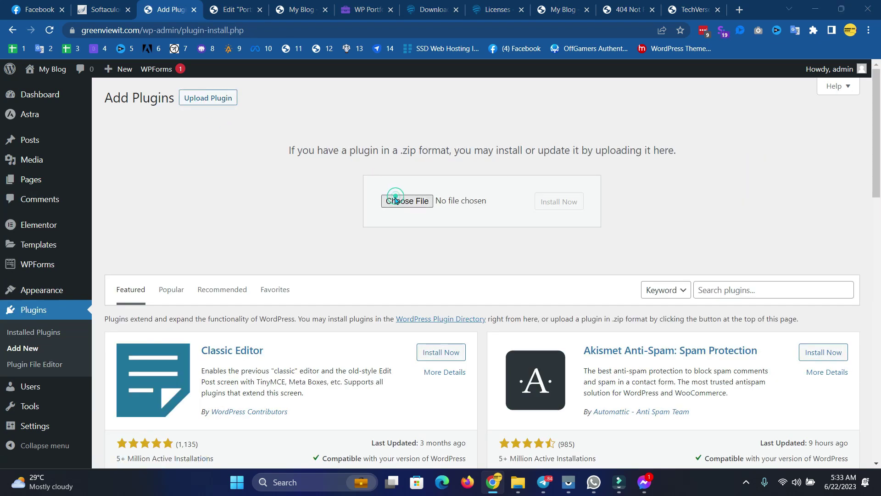
double_click(452, 156)
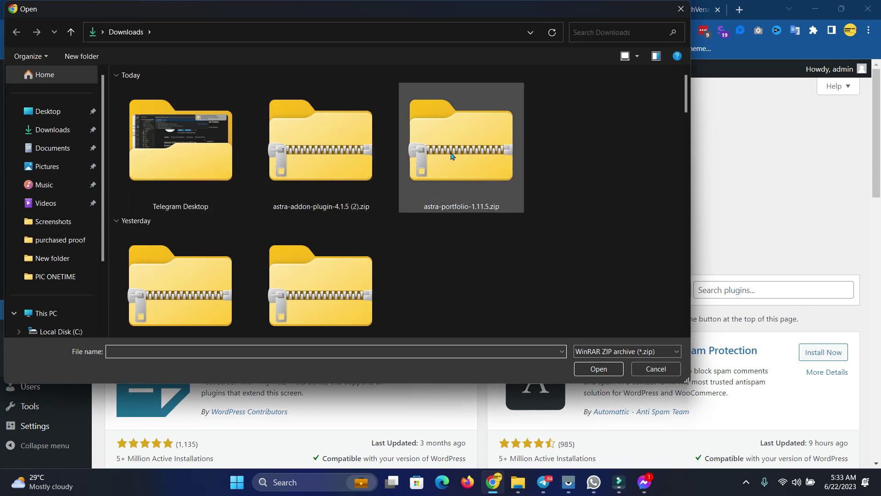
left_click(569, 203)
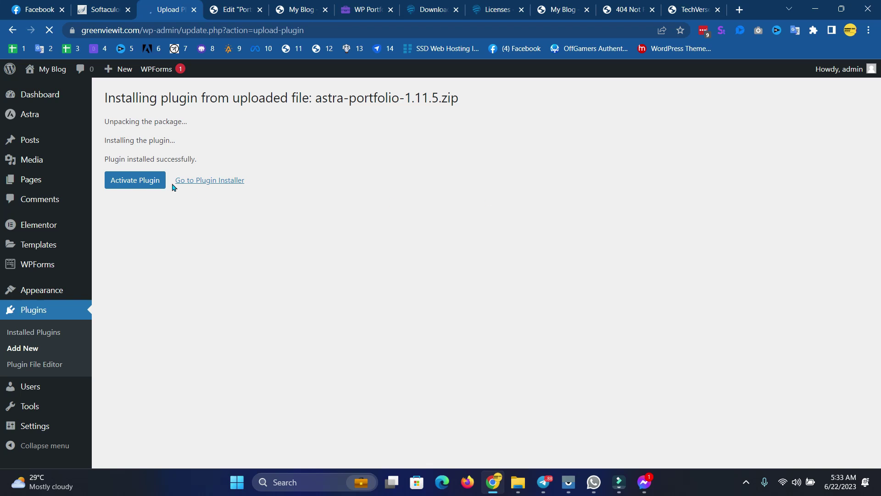
left_click(138, 183)
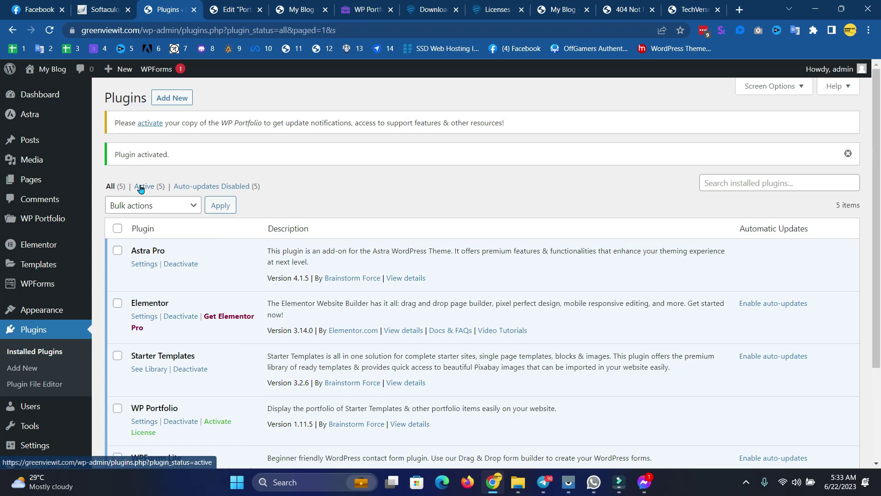
Activate the WP Portfolio license with the purchase key from the Brainstorm Force Licenses page, close the license form and reload the plugins page.
left_click(142, 126)
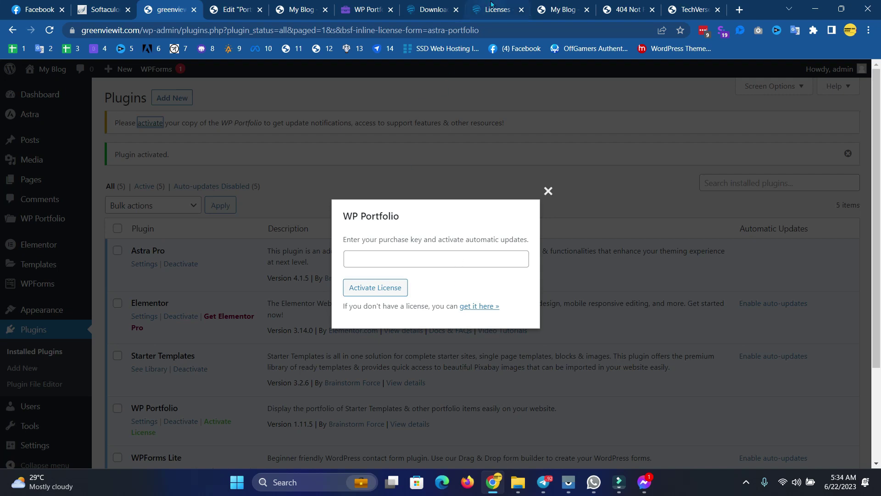
left_click(491, 7)
scroll(347, 306, "down", 9)
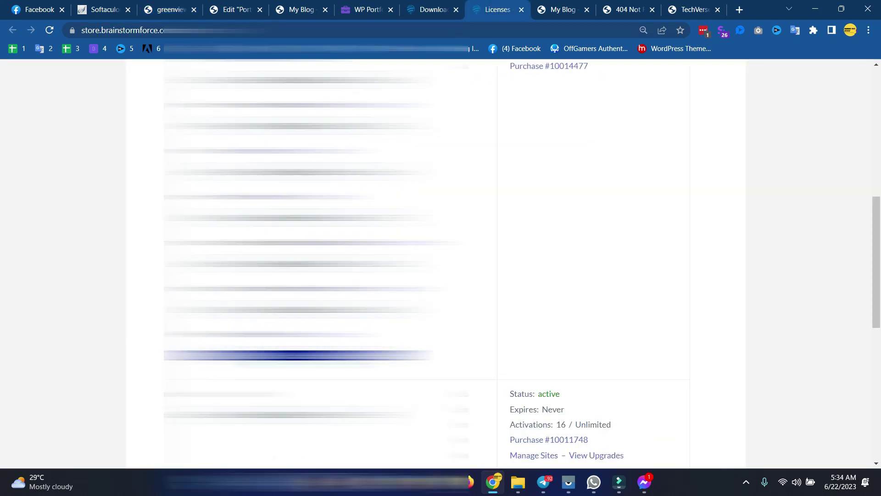
left_click(301, 9)
left_click(248, 9)
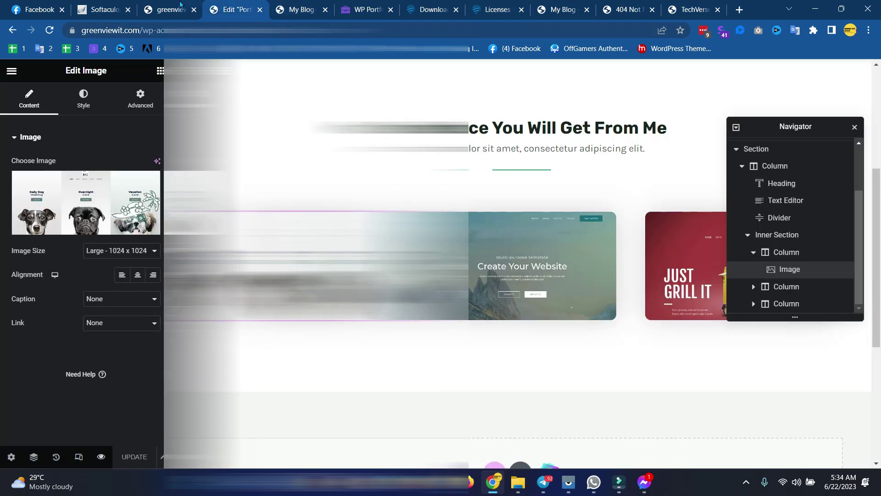
left_click(166, 7)
left_click(411, 259)
key("ctrl+v")
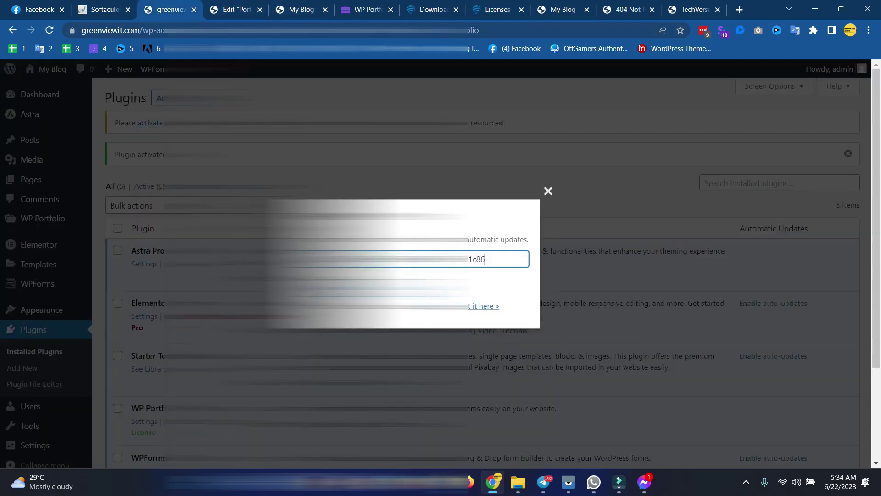
key("Return")
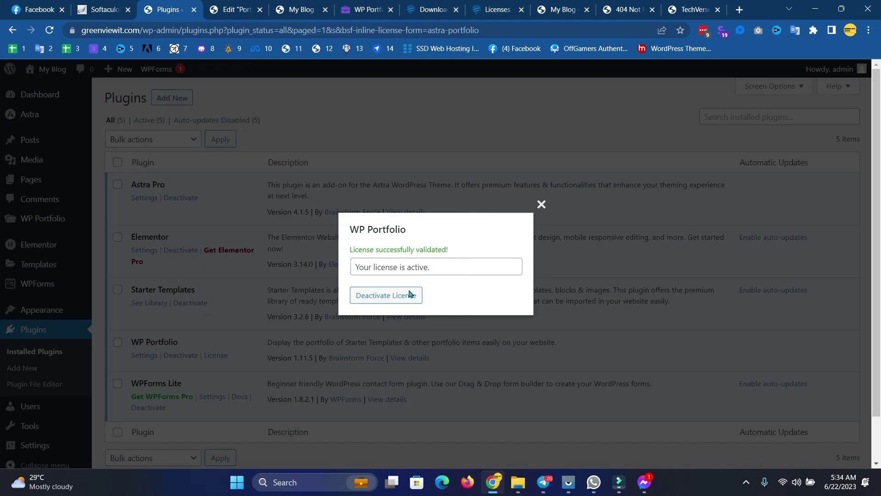
left_click(540, 205)
left_click(48, 30)
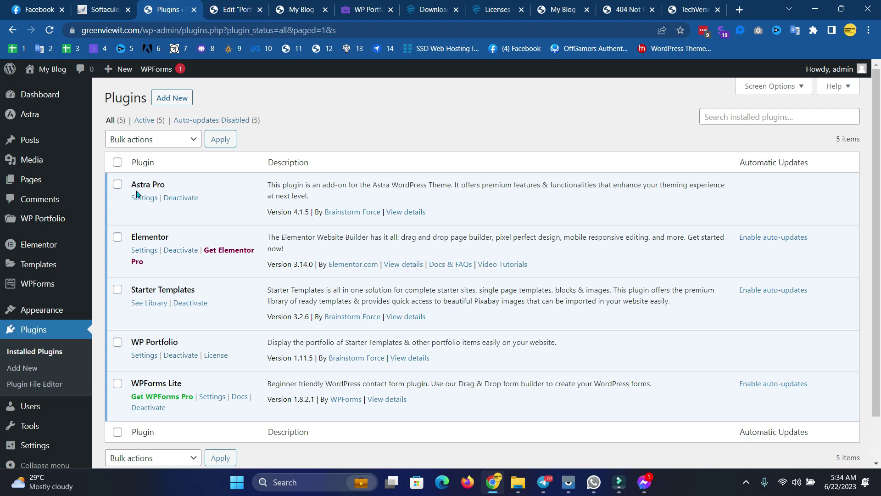
Open WP Portfolio's settings from the installed plugins and look over the General and Advanced options.
scroll(151, 304, "down", 1)
left_click(146, 303)
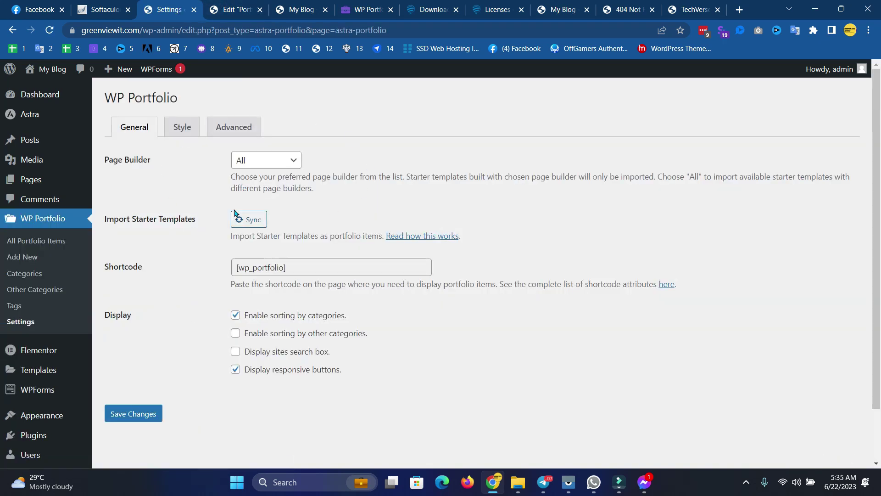
left_click(232, 127)
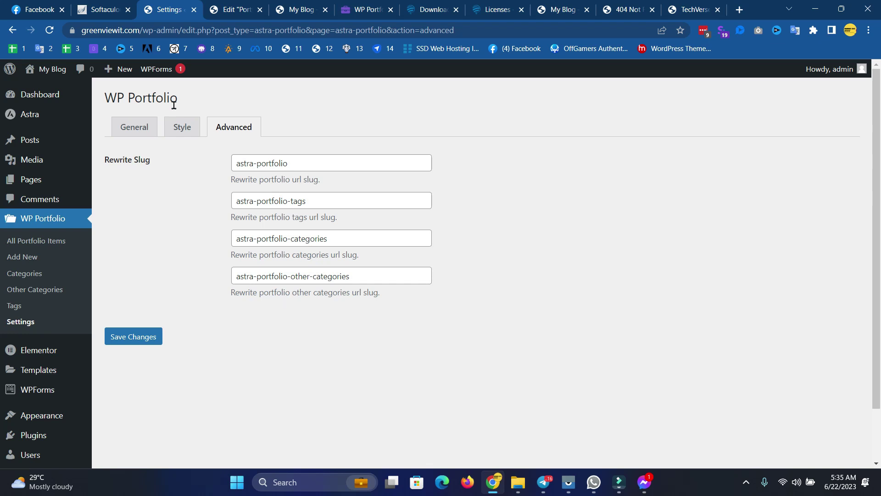
Look over WP Portfolio's Style settings, including the Thumbnail Hover Style choices, preview bar and layout options.
left_click(180, 136)
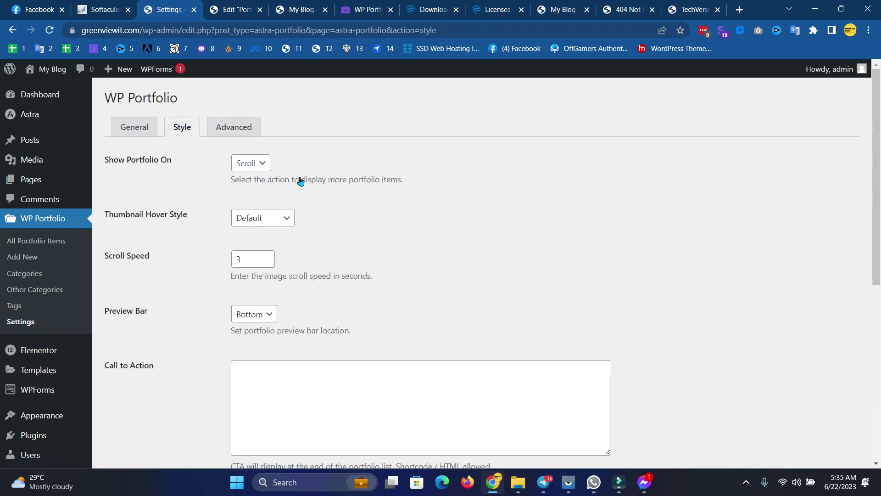
scroll(224, 197, "down", 5)
scroll(188, 232, "up", 5)
left_click(284, 219)
left_click(285, 220)
scroll(340, 260, "down", 1)
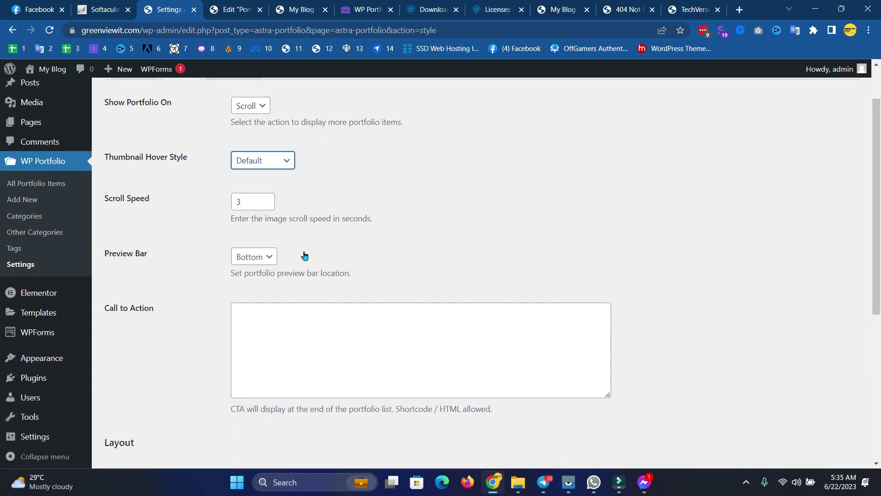
scroll(167, 226, "down", 2)
scroll(359, 272, "down", 2)
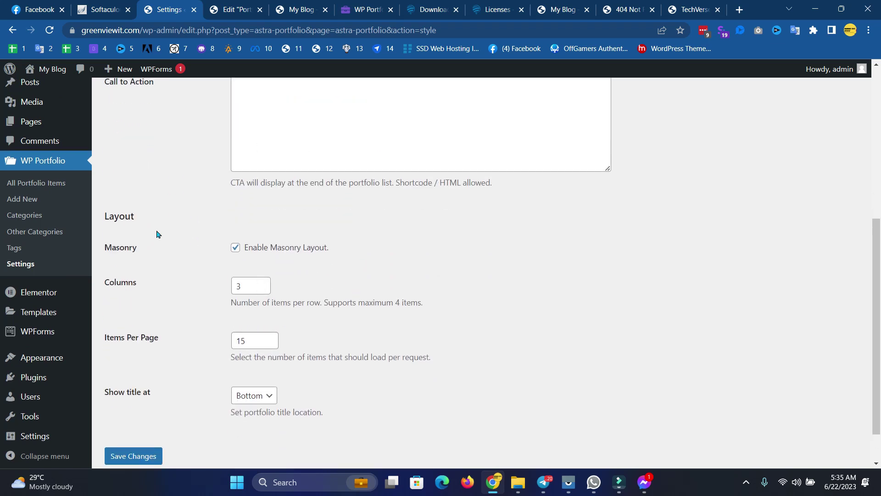
Read the Call to Action note about shortcode and HTML, and review the masonry, columns, items per page and title settings.
scroll(164, 230, "up", 2)
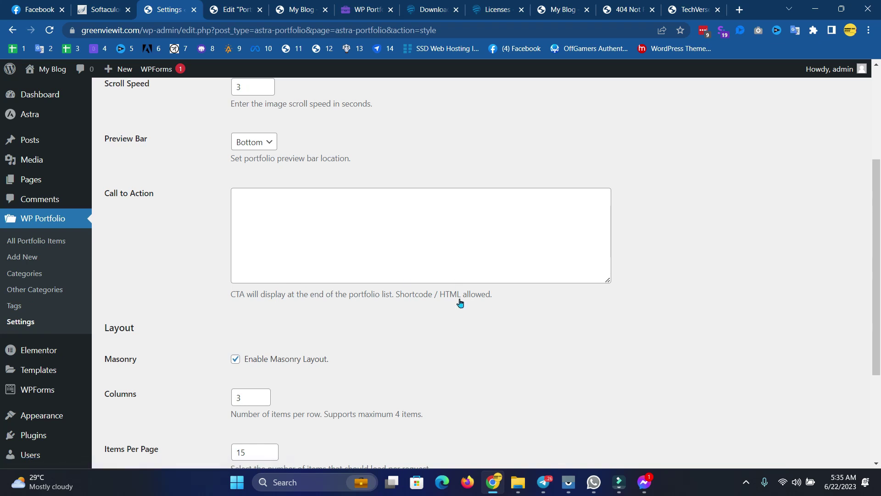
scroll(226, 241, "down", 1)
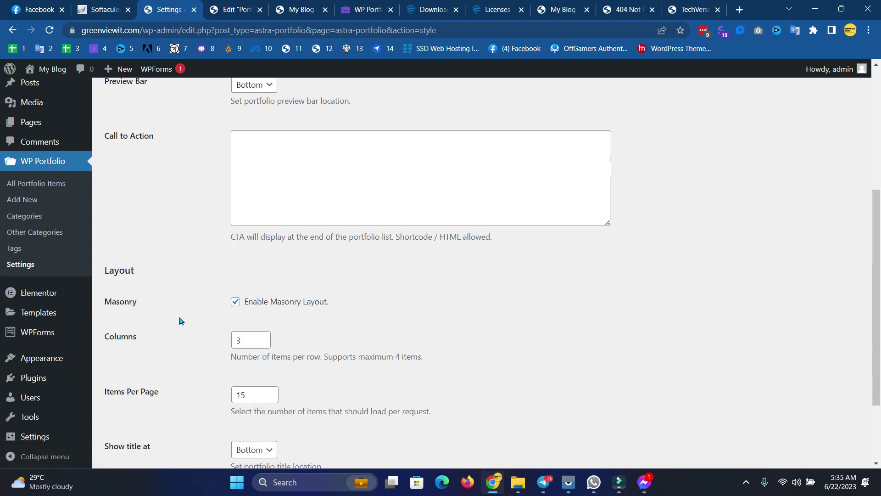
scroll(180, 321, "down", 2)
scroll(179, 323, "up", 2)
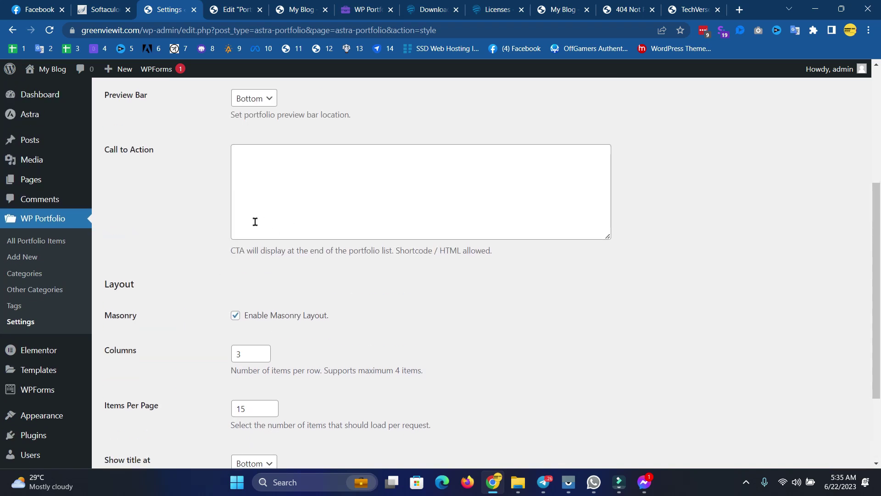
left_click_drag(439, 251, 505, 252)
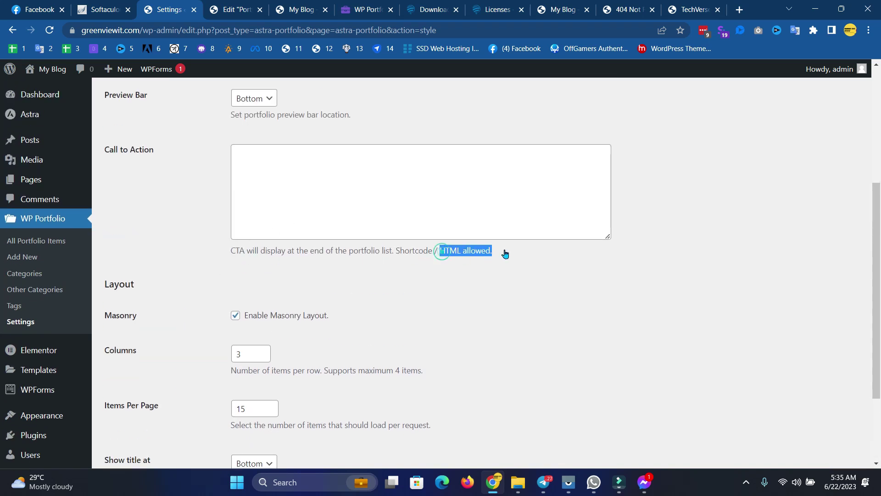
triple_click(232, 254)
left_click(437, 278)
scroll(282, 304, "down", 2)
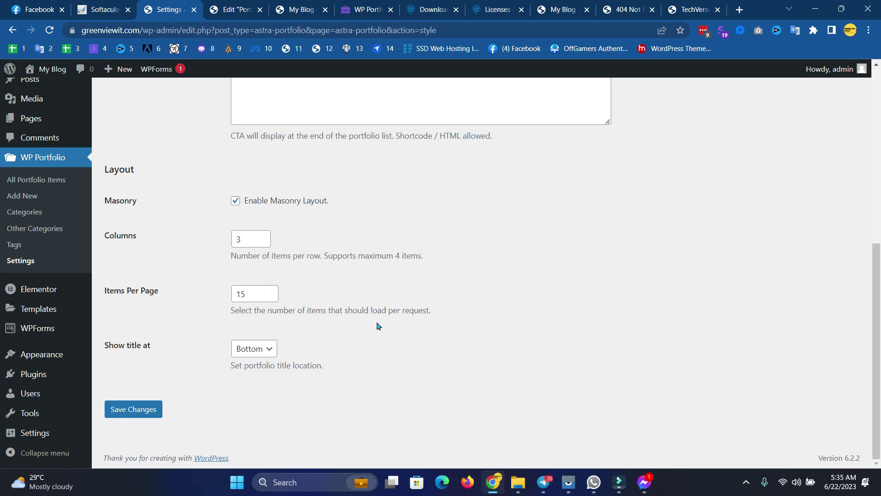
scroll(378, 326, "up", 6)
Set WP Portfolio's Page Builder to All in the general settings and sync the starter templates as portfolio items.
left_click(128, 137)
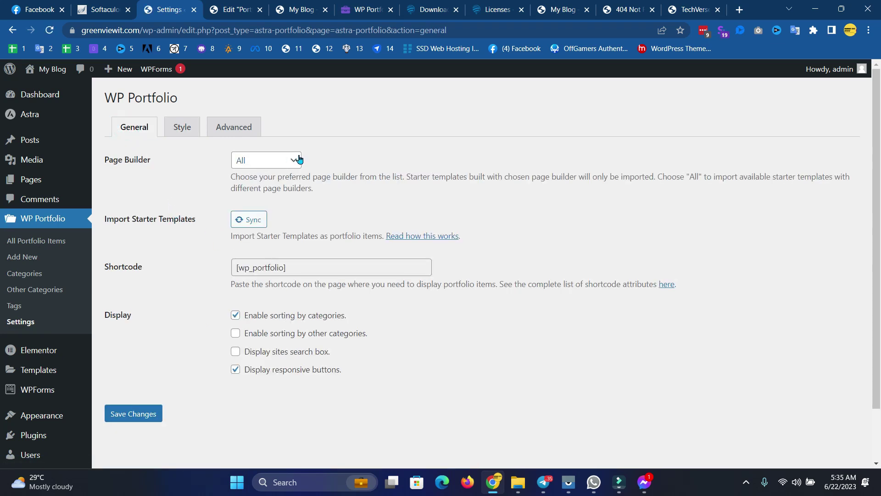
left_click(299, 159)
left_click(166, 212)
left_click(272, 161)
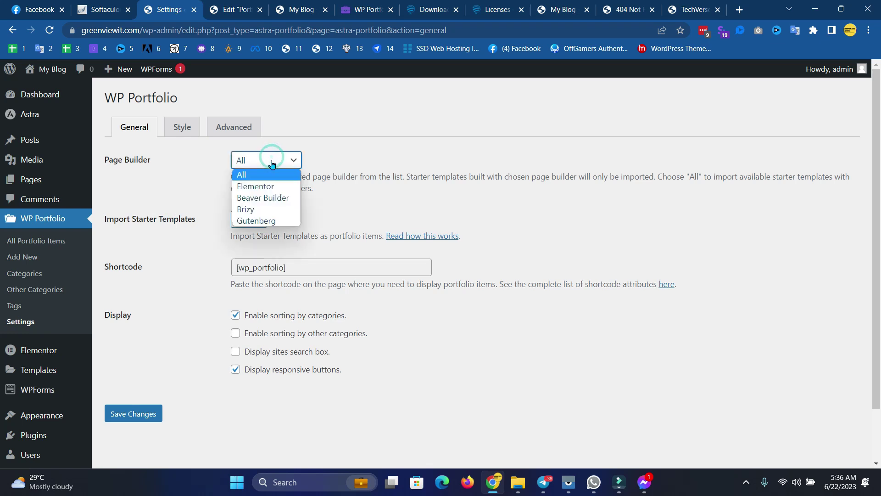
left_click(276, 173)
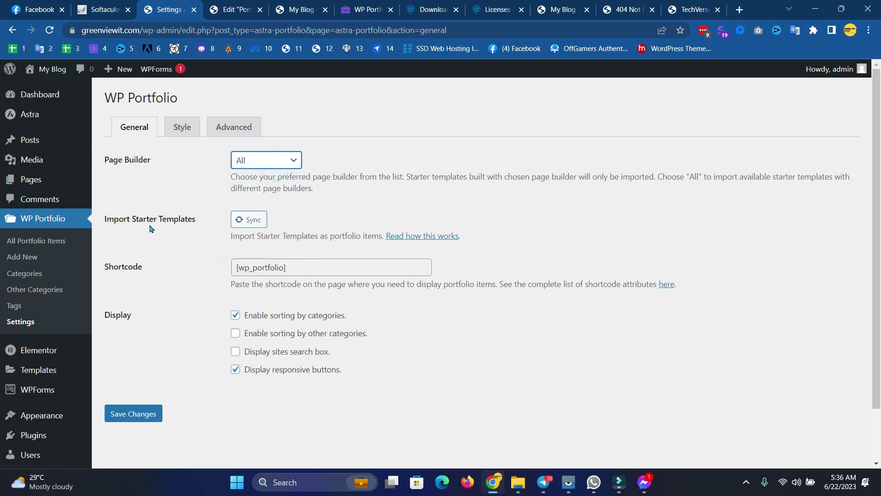
left_click(253, 221)
left_click(248, 222)
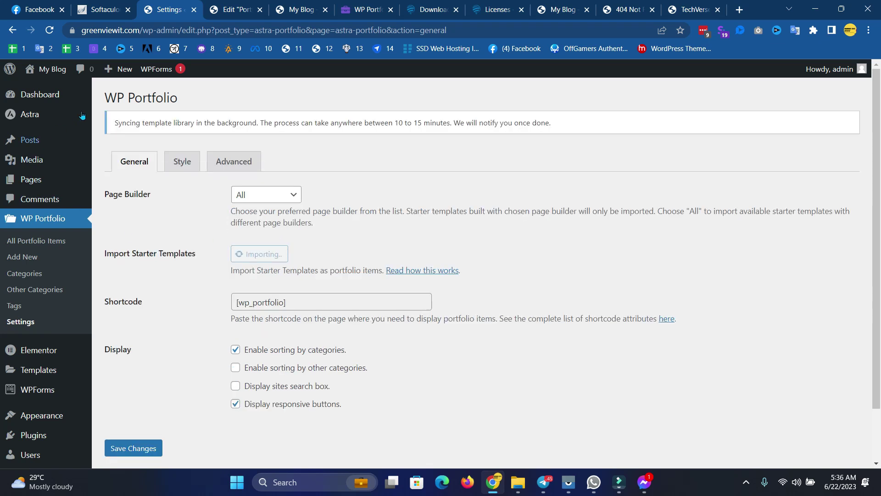
Read the template library syncing notice on the WP Portfolio settings page.
left_click_drag(116, 123, 415, 125)
left_click_drag(495, 123, 566, 128)
left_click(505, 123)
left_click(567, 123, "shift")
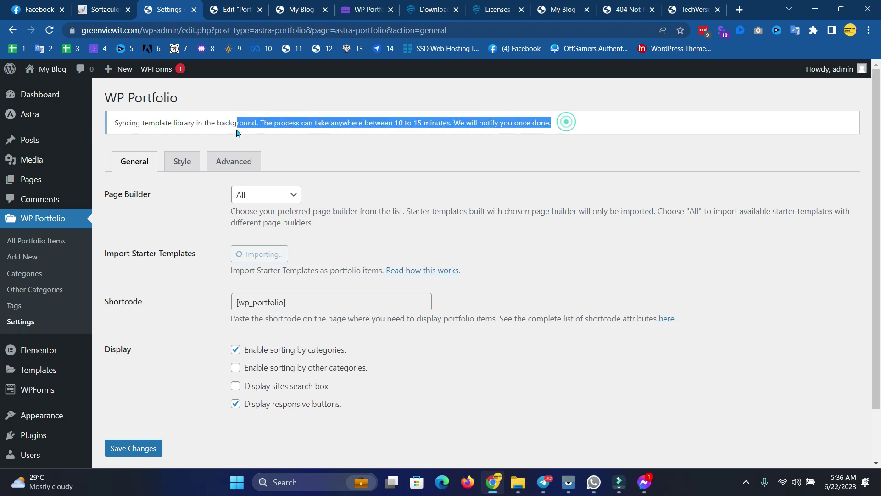
left_click(398, 151)
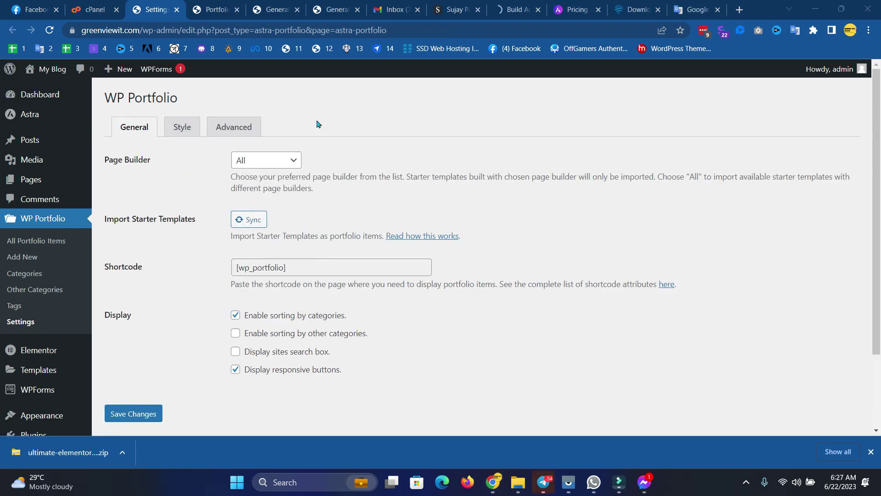
Check the list of imported portfolio items, visit the live site and look through its Portfolio page.
left_click(232, 5)
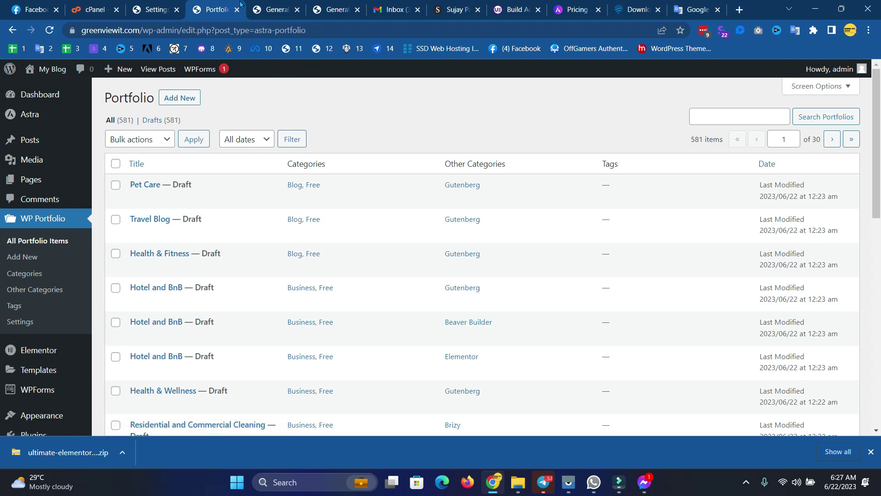
left_click(268, 4)
mouse_move(50, 69)
left_click(46, 87)
scroll(358, 232, "down", 5)
scroll(488, 138, "up", 5)
left_click(461, 104)
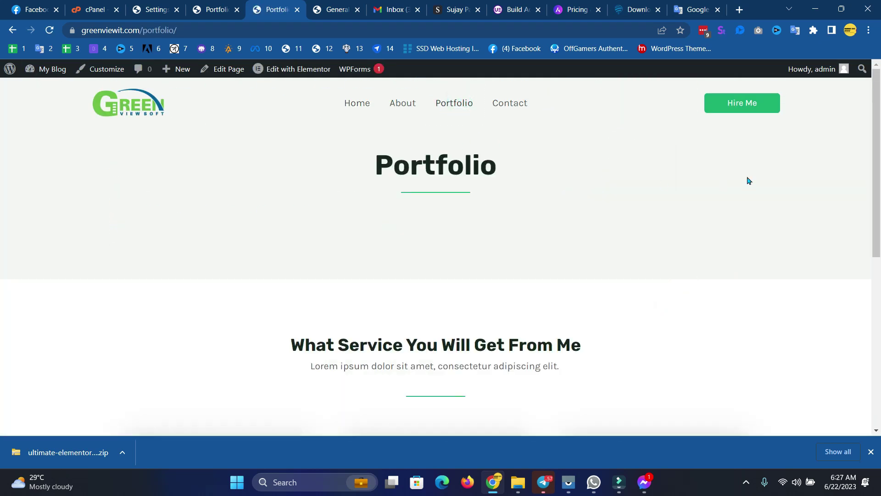
scroll(1, 192, "down", 3)
scroll(1, 191, "down", 3)
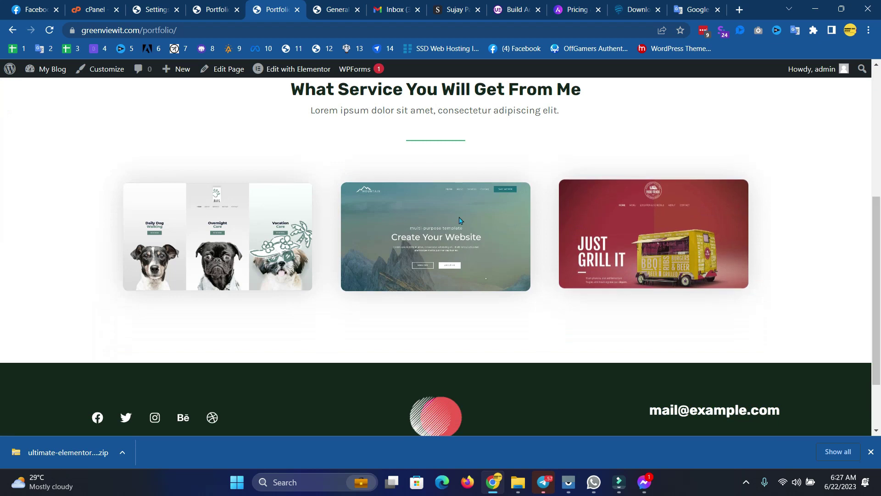
scroll(2, 155, "up", 4)
scroll(1, 155, "up", 1)
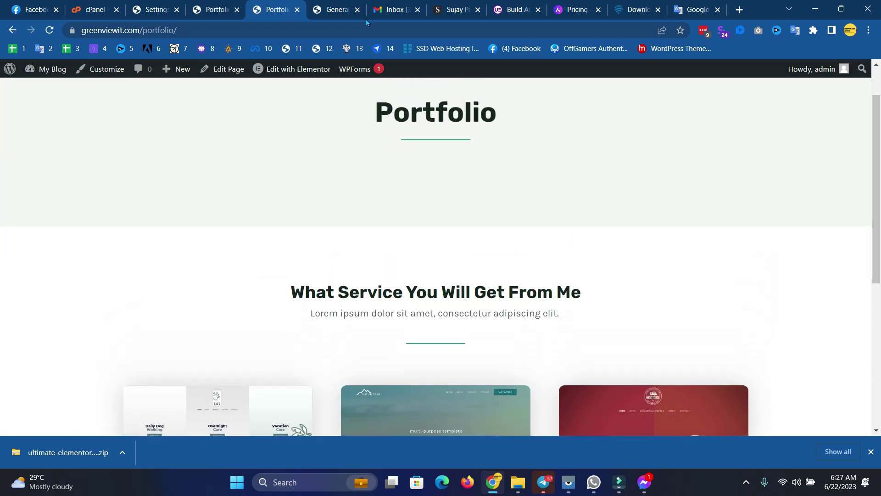
Copy the [wp_portfolio] shortcode from WP Portfolio's general settings and return to the live Portfolio page.
left_click(128, 4)
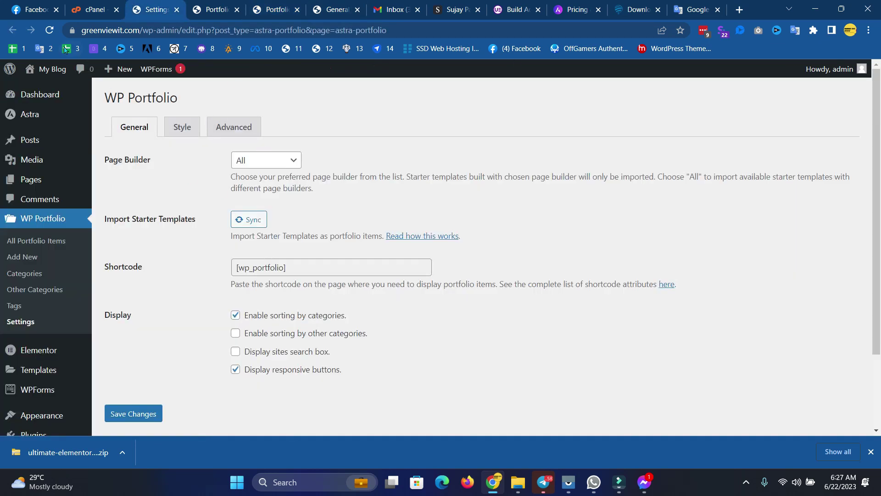
triple_click(323, 270)
right_click(273, 269)
left_click(290, 277)
left_click(274, 6)
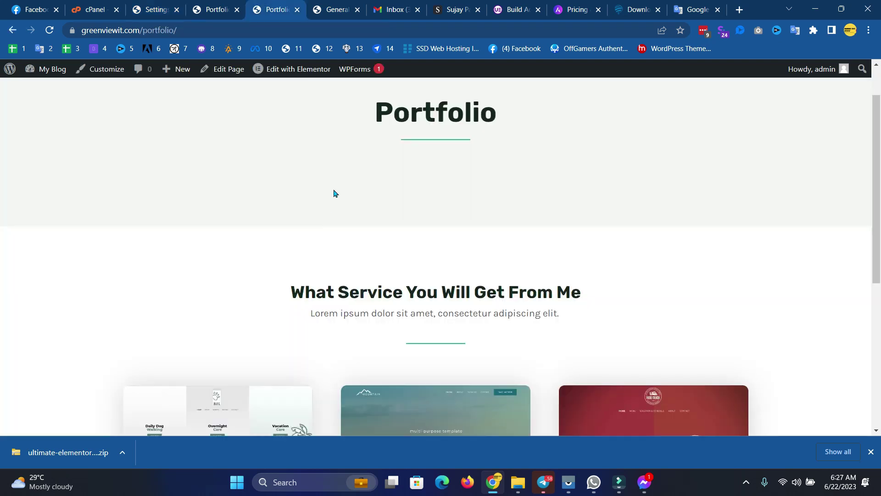
Open the live Portfolio page for editing in Elementor.
scroll(330, 184, "up", 1)
scroll(324, 173, "down", 4)
scroll(275, 124, "up", 4)
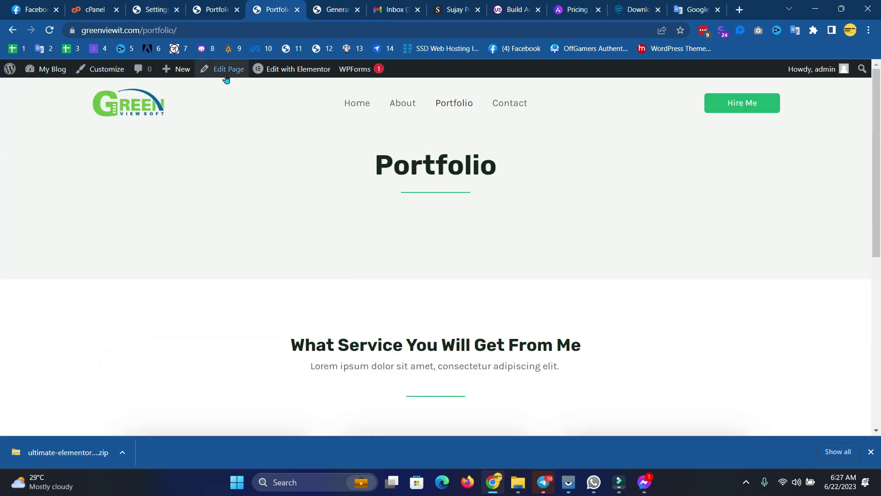
left_click(296, 69)
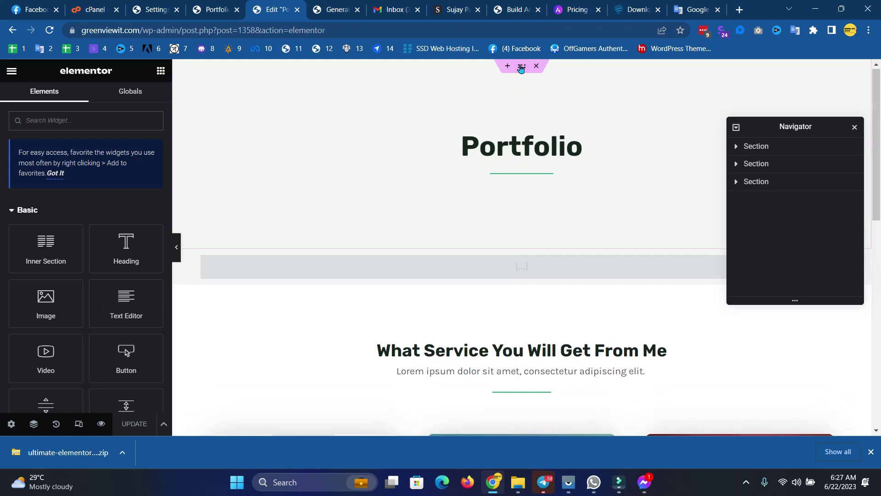
left_click(521, 67)
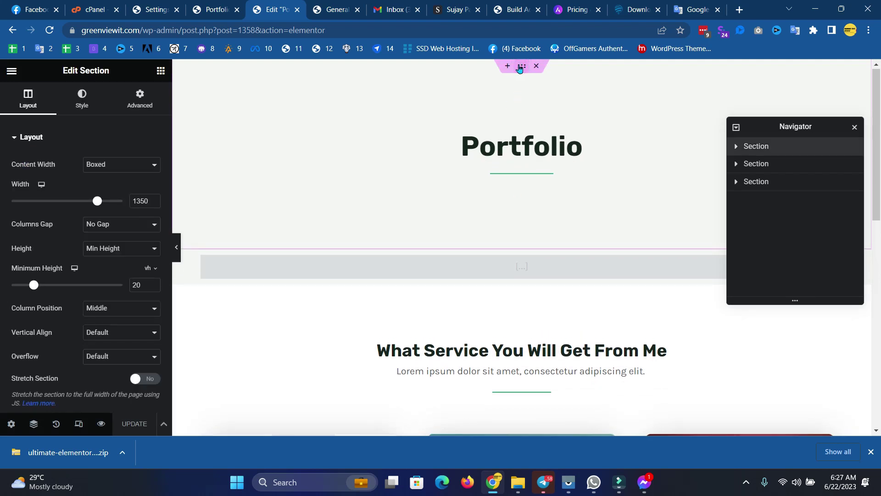
left_click(9, 69)
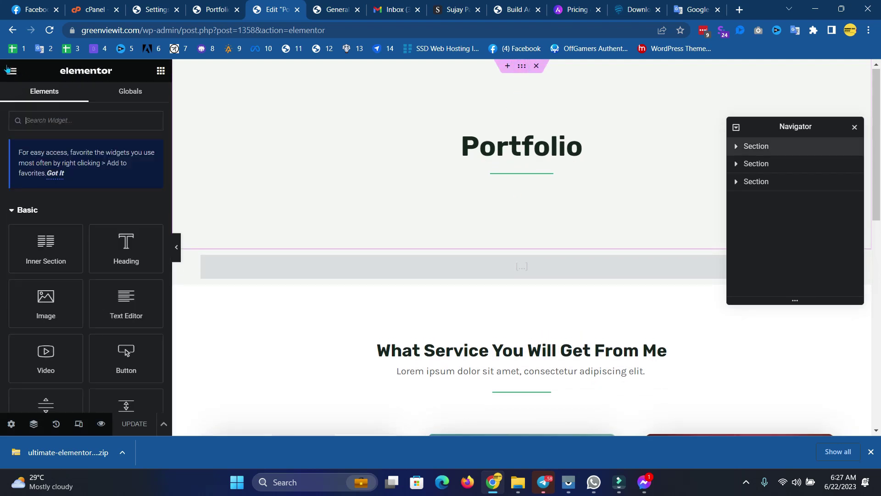
Paste the [wp_portfolio] shortcode into the empty Shortcode widget above the "What Service You Will Get From Me" section.
scroll(459, 220, "down", 3)
left_click(521, 154)
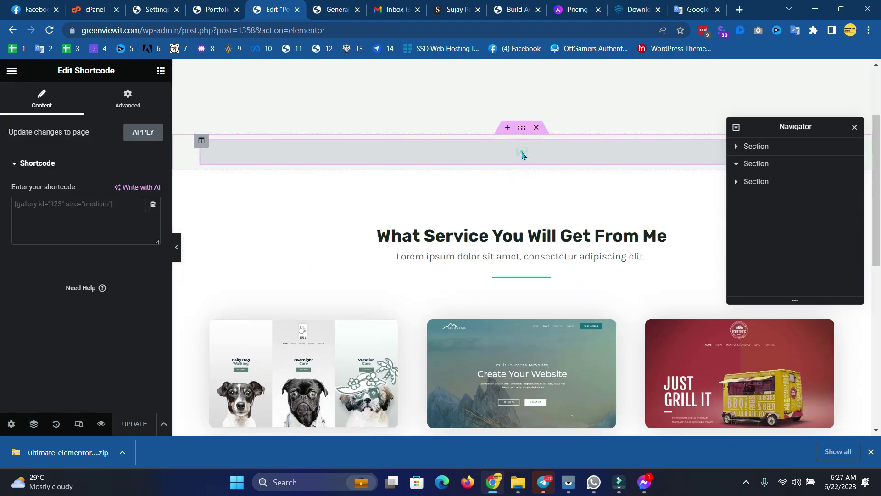
right_click(56, 213)
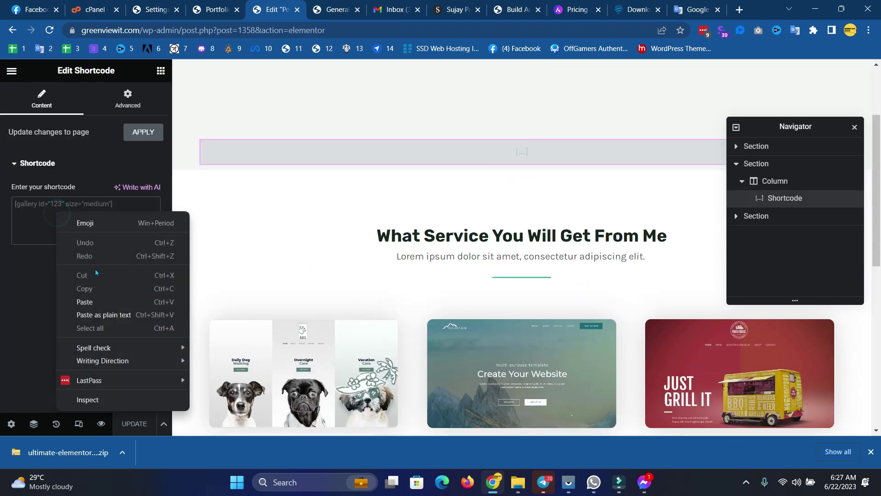
left_click(84, 301)
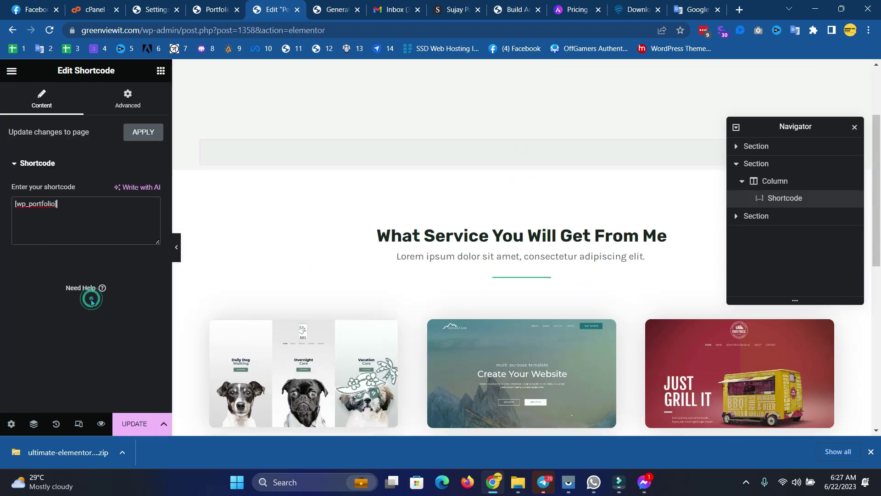
Update the Portfolio page and preview its portfolio area.
left_click(130, 426)
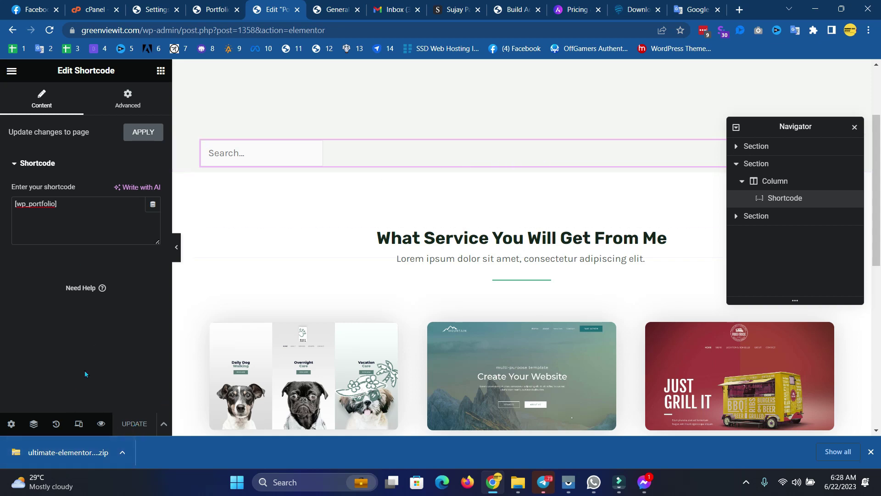
left_click(101, 424)
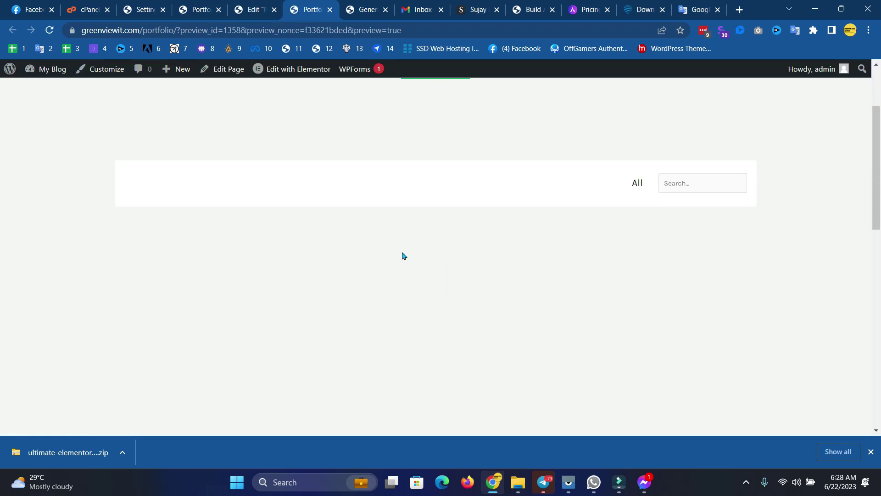
scroll(565, 271, "down", 2)
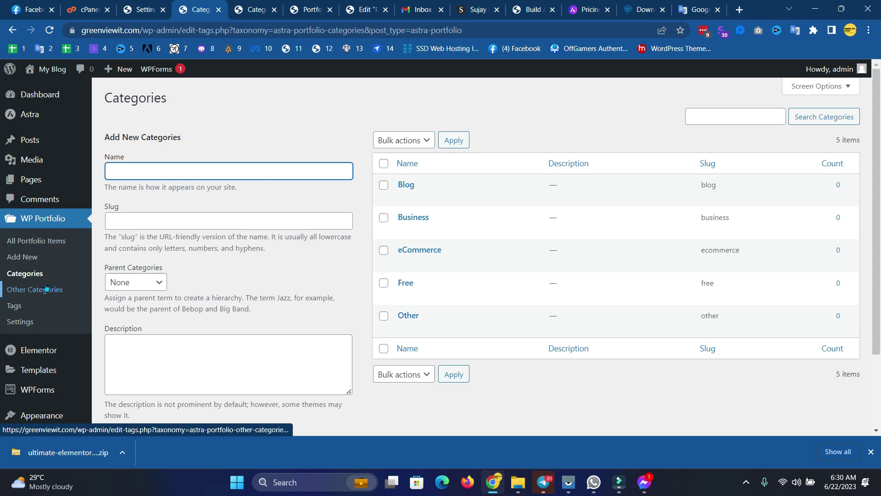
Open the list of all WP Portfolio items and check the Other Categories of the imported drafts.
left_click(46, 240)
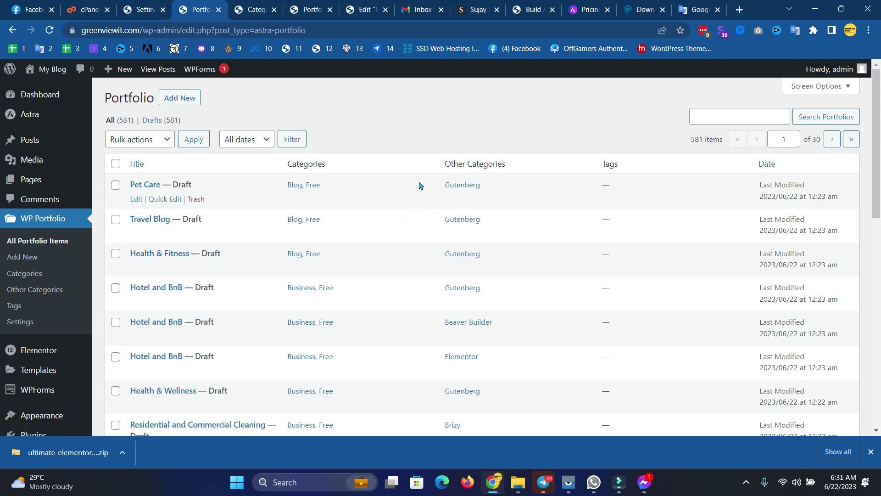
left_click_drag(418, 186, 490, 174)
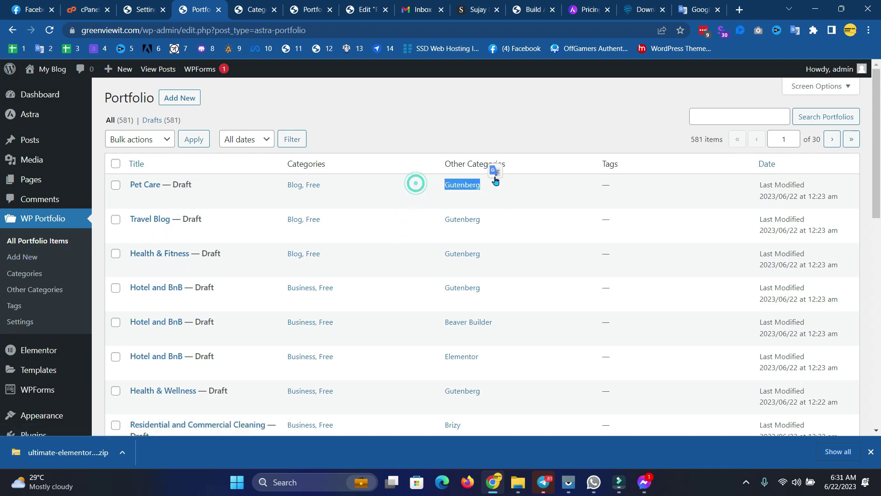
left_click(746, 482)
right_click(719, 426)
left_click(715, 428)
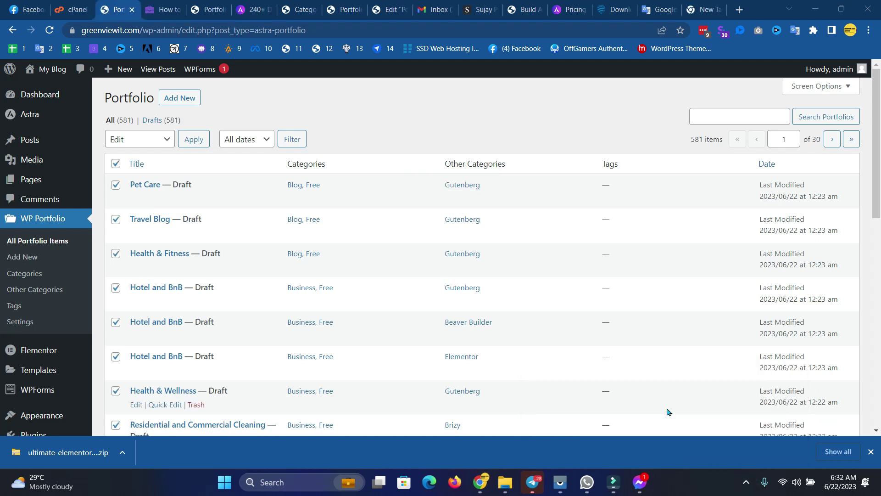
Check the portfolio area on the live Portfolio page.
left_click(308, 4)
left_click_drag(343, 6, 162, 5)
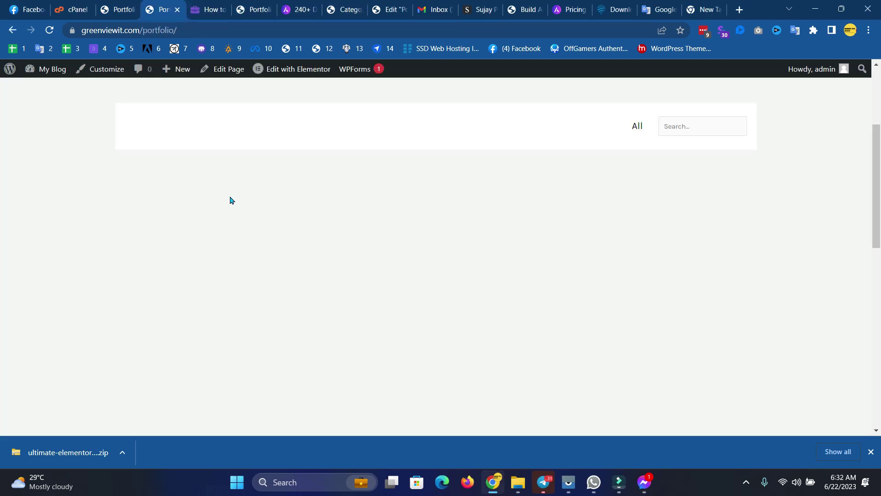
scroll(321, 274, "down", 5)
scroll(461, 297, "up", 3)
Try to bulk edit the status of all portfolio items on the first list page.
left_click(118, 9)
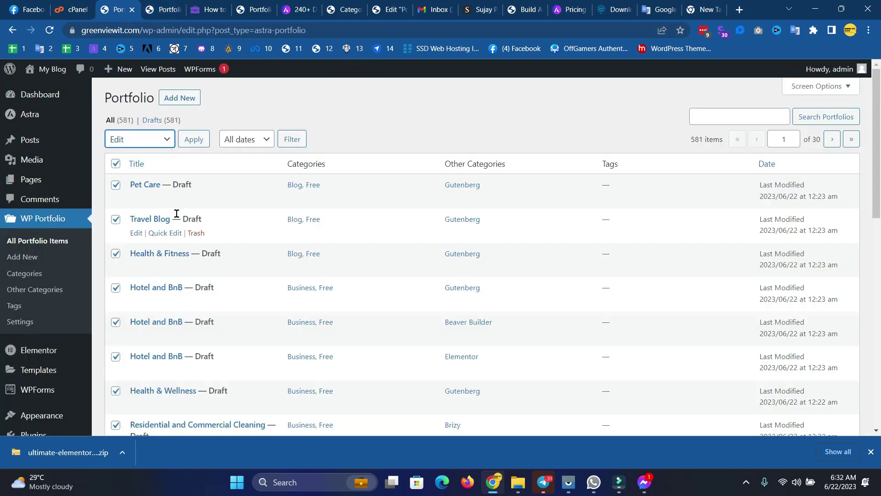
left_click(51, 235)
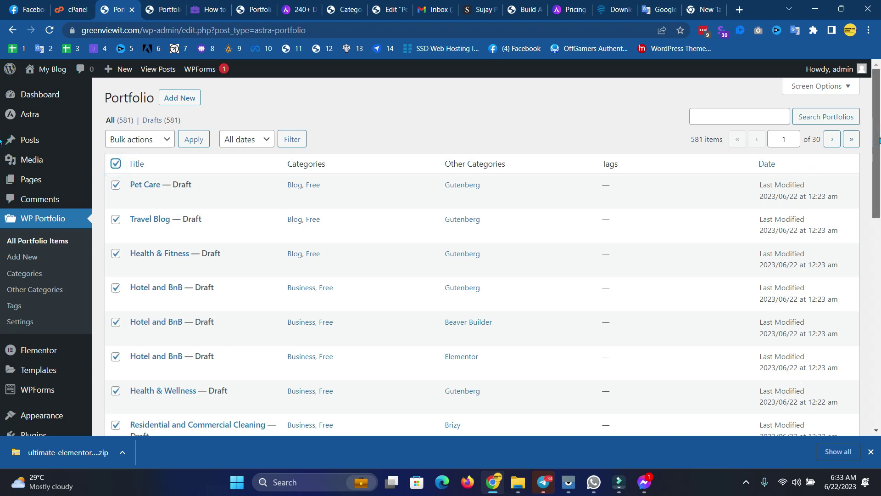
left_click_drag(879, 158, 880, 380)
scroll(99, 188, "up", 10)
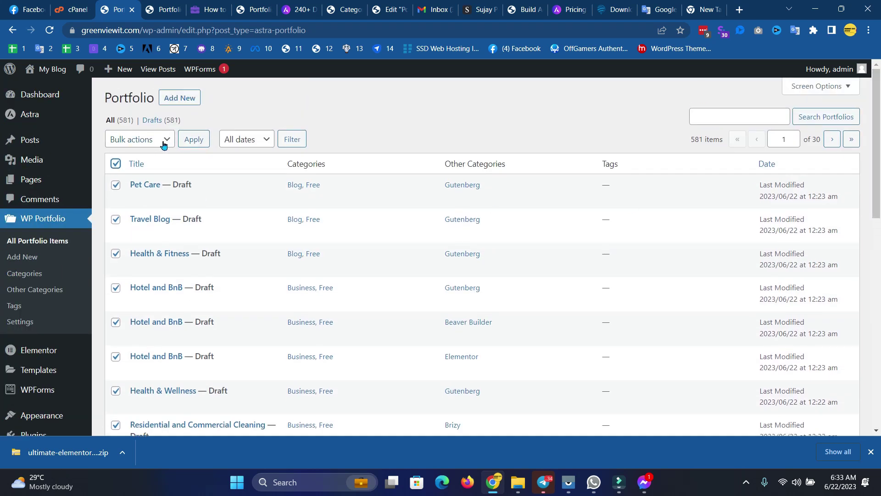
left_click(162, 144)
left_click(145, 161)
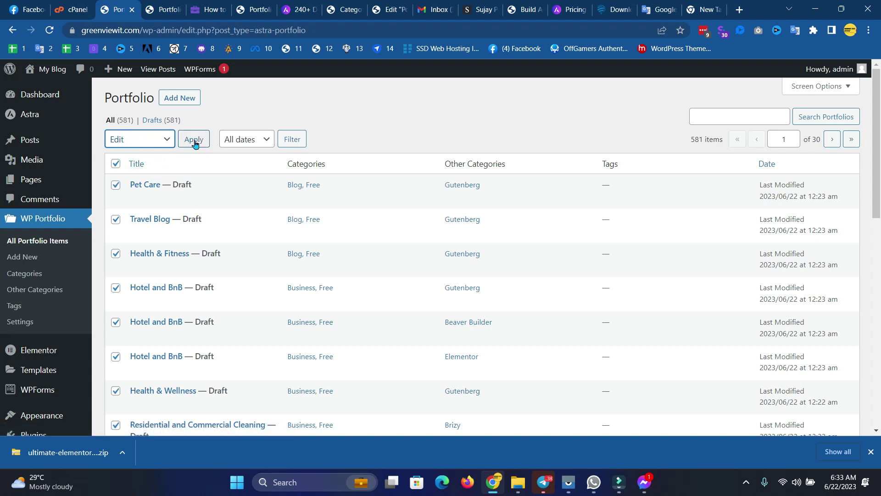
left_click(193, 139)
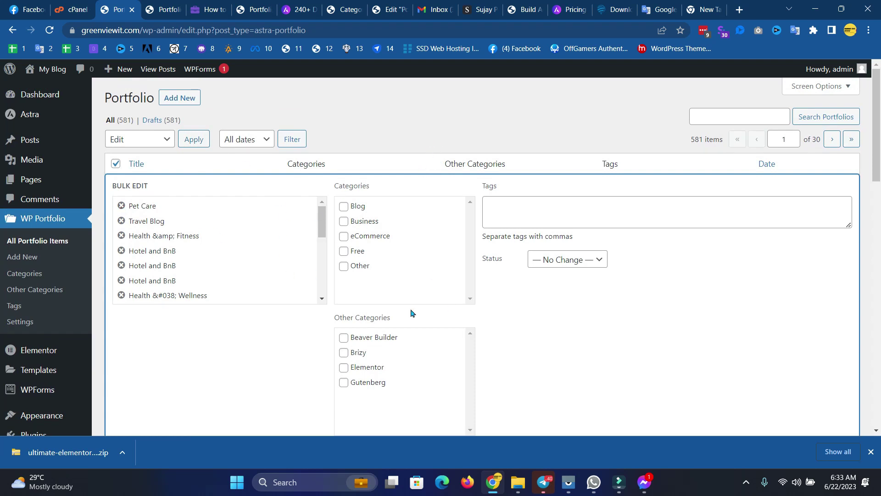
left_click(583, 259)
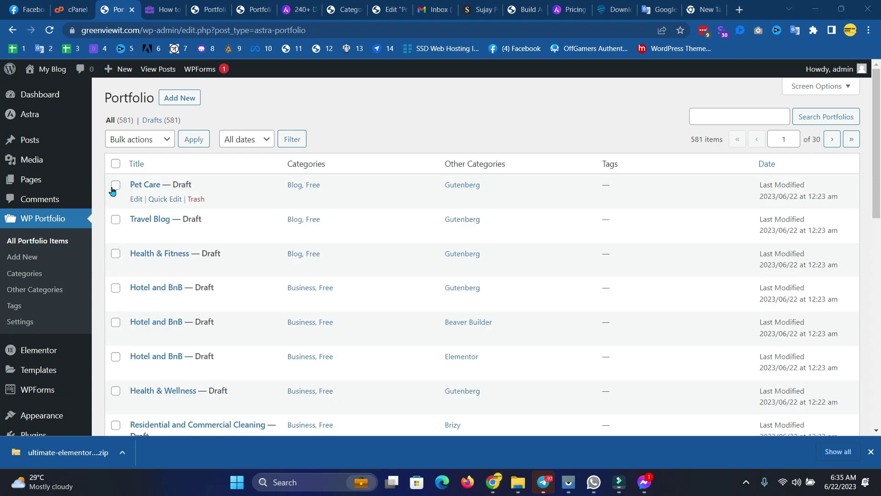
Select the Pet Care, Travel Blog and Health & Fitness drafts and open them for bulk editing.
left_click(115, 187)
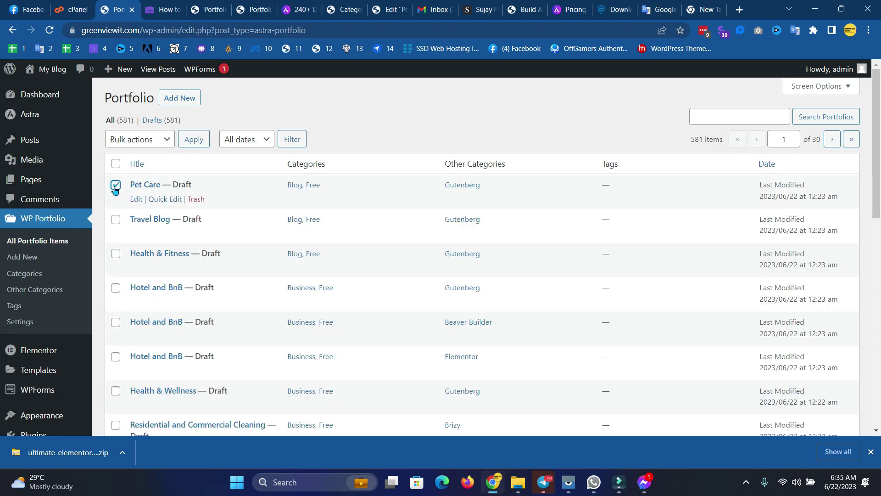
left_click(116, 219)
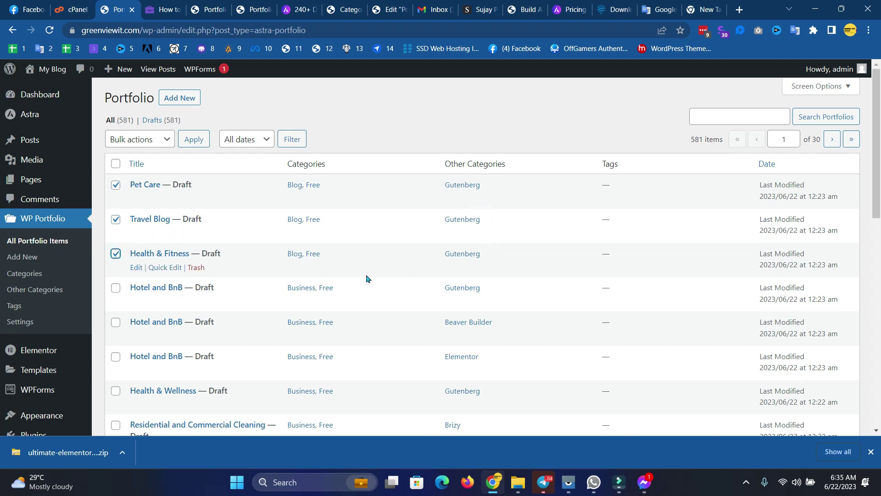
scroll(384, 297, "down", 1)
scroll(384, 297, "down", 8)
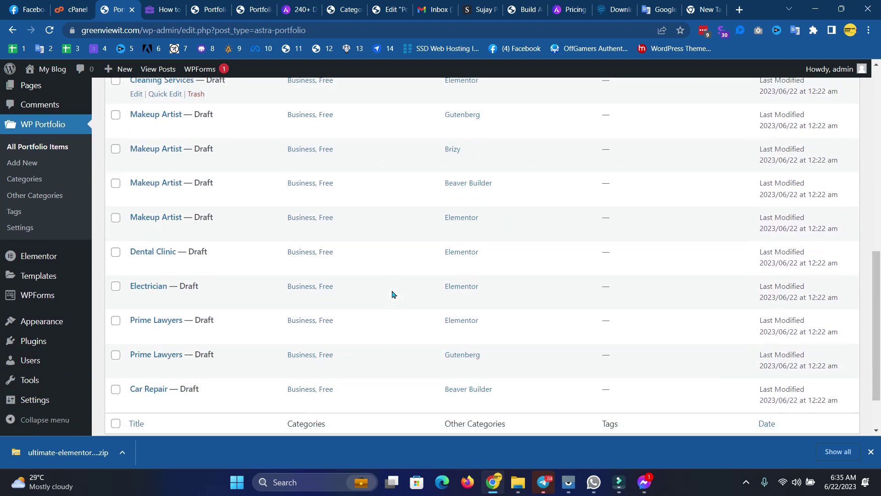
scroll(392, 292, "up", 10)
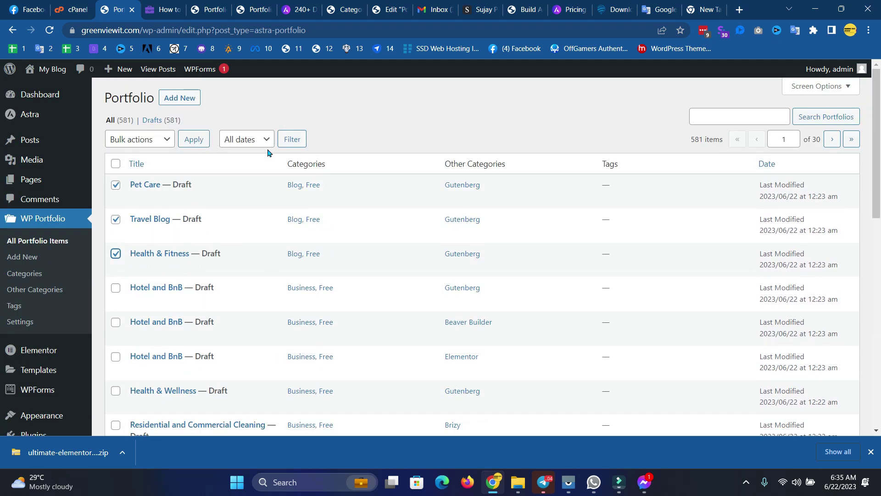
left_click(148, 142)
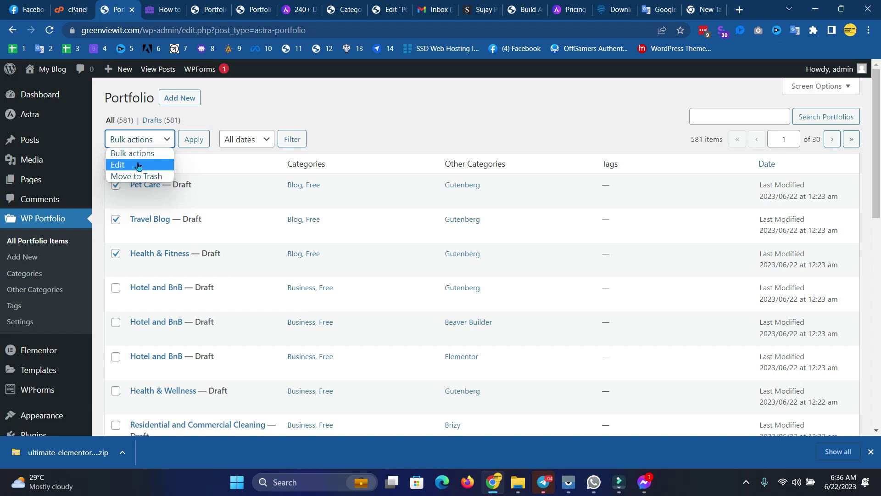
left_click(139, 165)
left_click(185, 144)
Assign the three items to Blog and Gutenberg, set their status to Published and apply the bulk update.
left_click(344, 207)
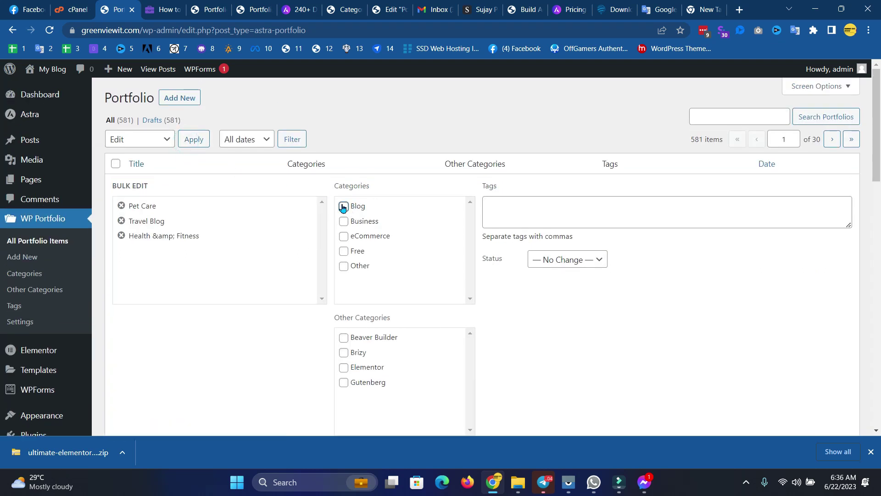
left_click(343, 383)
left_click(539, 260)
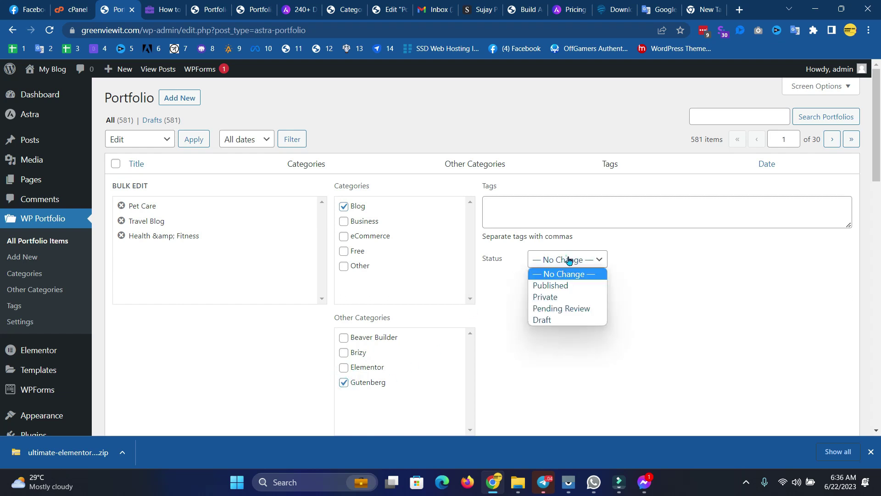
left_click(579, 284)
scroll(673, 334, "down", 15)
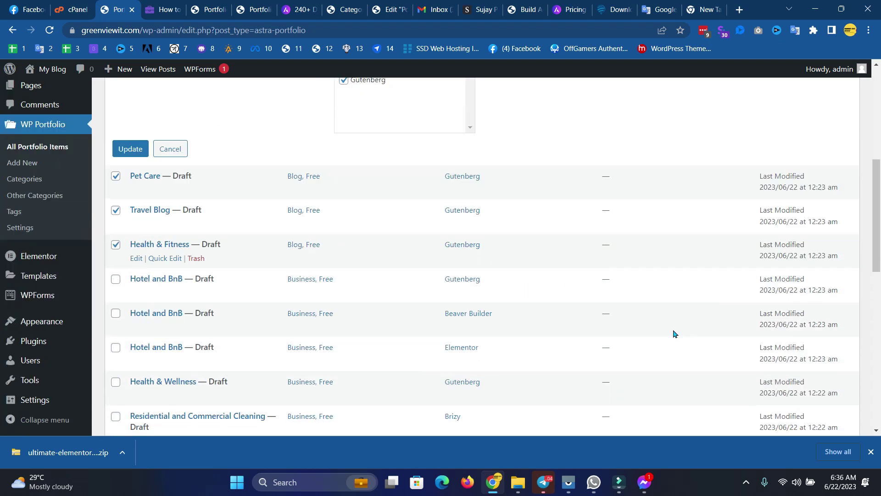
scroll(631, 304, "up", 11)
scroll(618, 303, "up", 2)
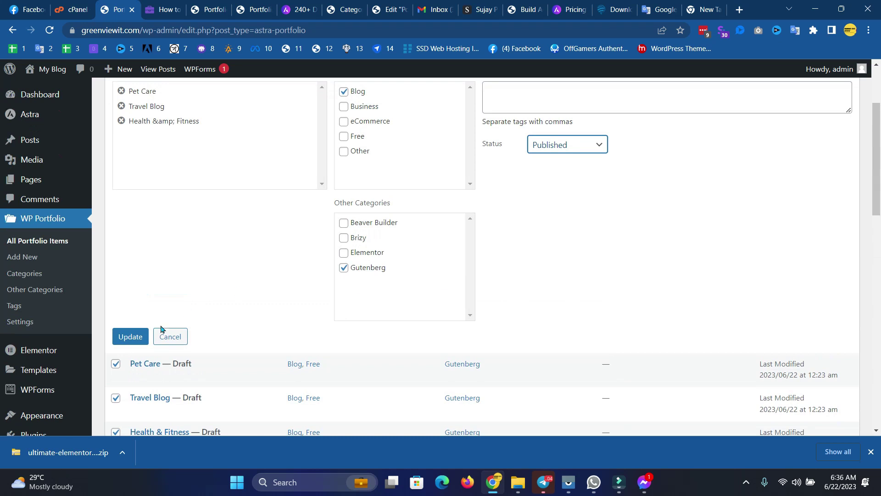
left_click(127, 344)
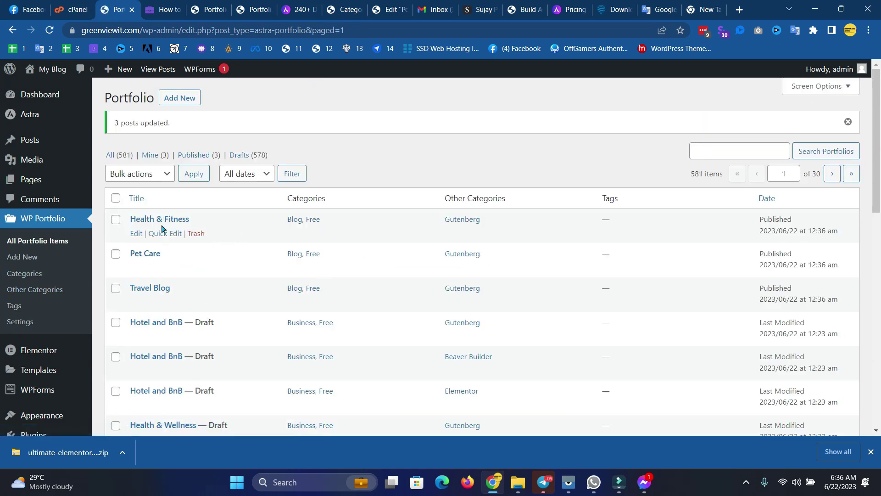
Reload the live Portfolio page, filter the items by Blog and look through the published templates.
left_click(222, 3)
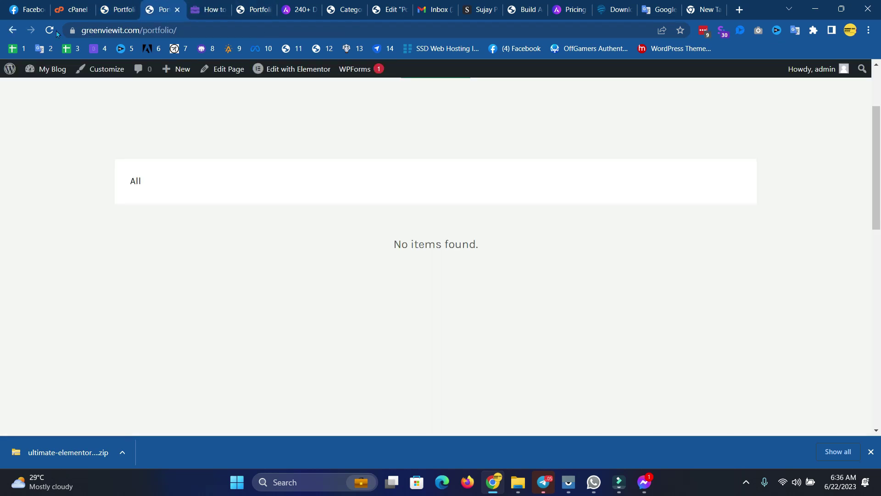
left_click(53, 30)
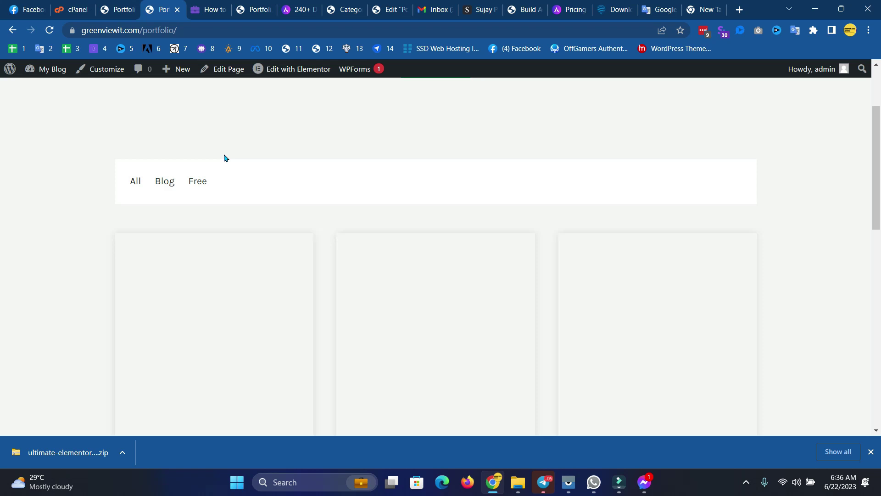
left_click(170, 188)
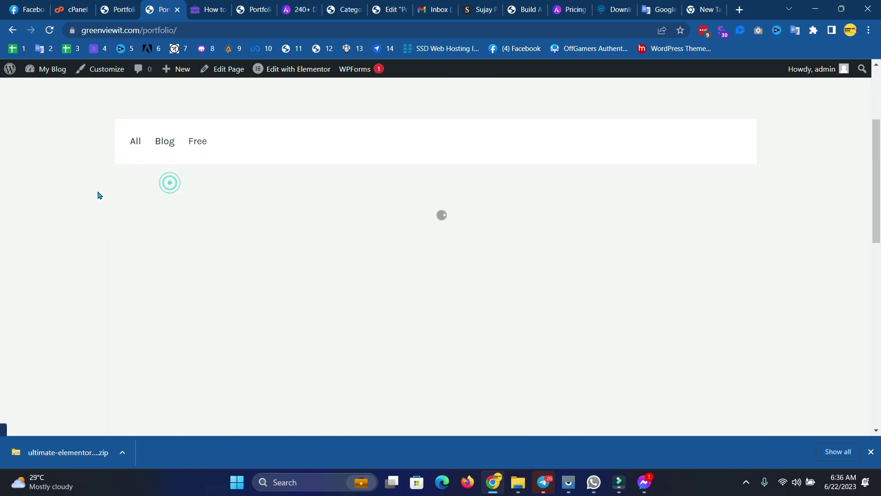
scroll(514, 203, "down", 2)
scroll(212, 217, "down", 8)
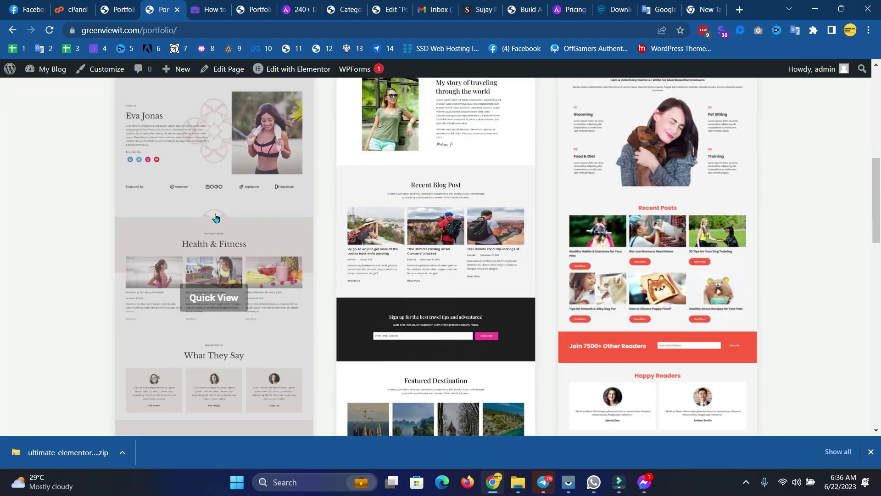
scroll(199, 221, "up", 5)
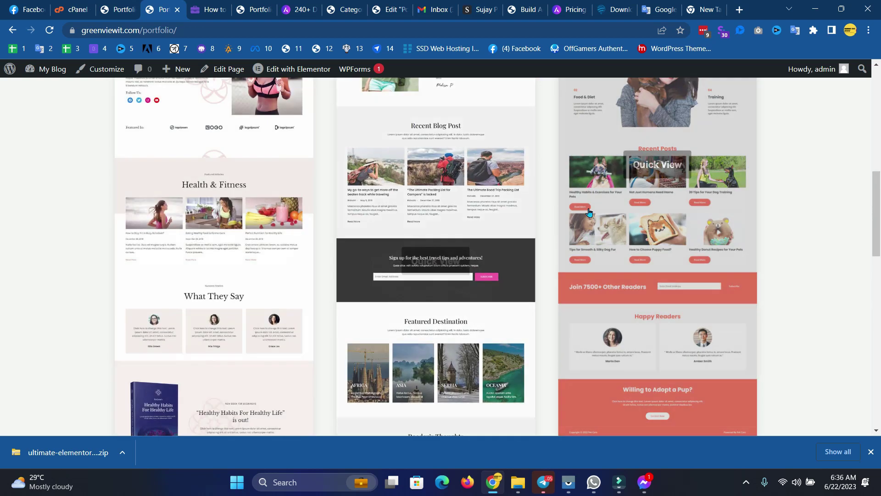
Open the Website Portfolio demo on the WP Portfolio site and look through its sample templates.
scroll(1, 225, "up", 5)
scroll(1, 207, "down", 2)
scroll(1, 206, "down", 4)
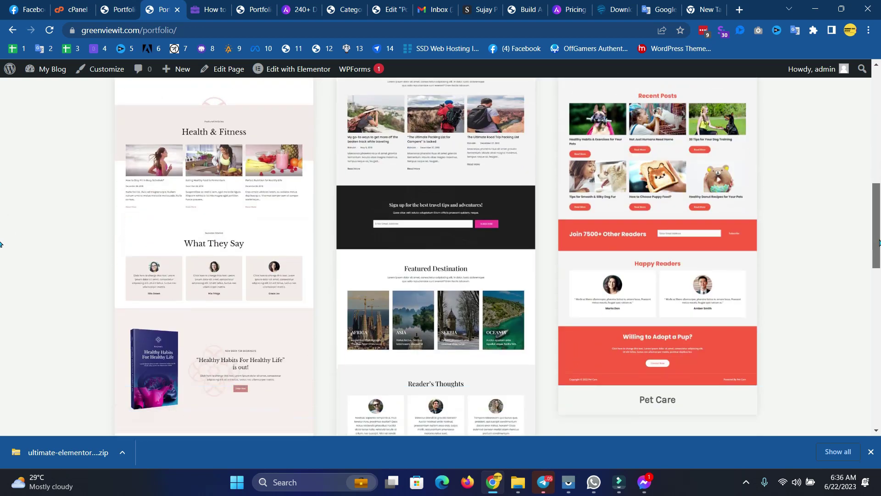
left_click(303, 4)
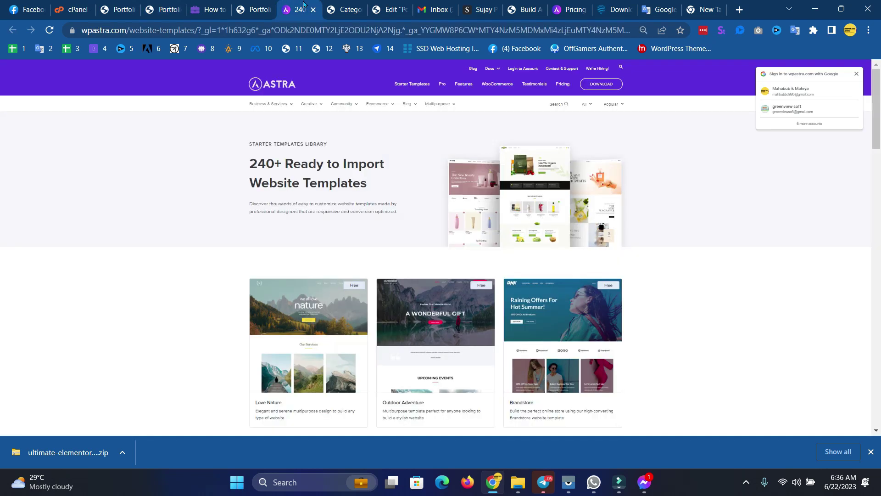
left_click(253, 5)
left_click(216, 5)
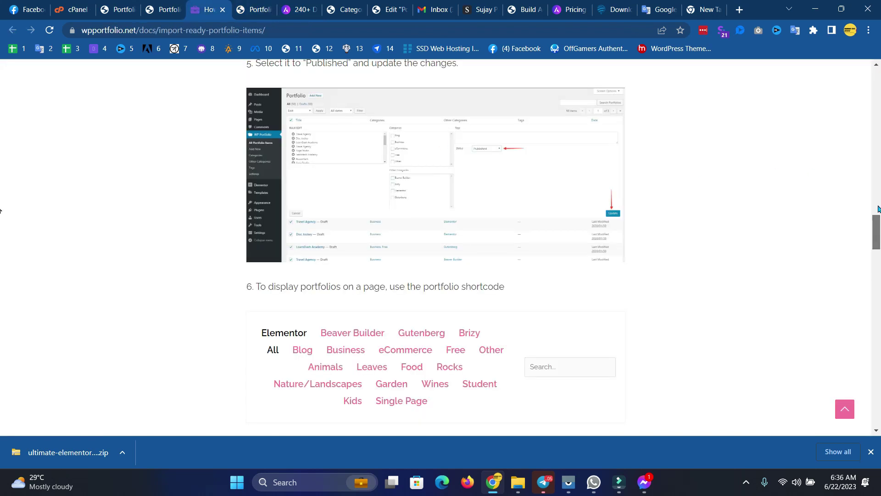
scroll(877, 209, "up", 15)
mouse_move(577, 115)
left_click(577, 151)
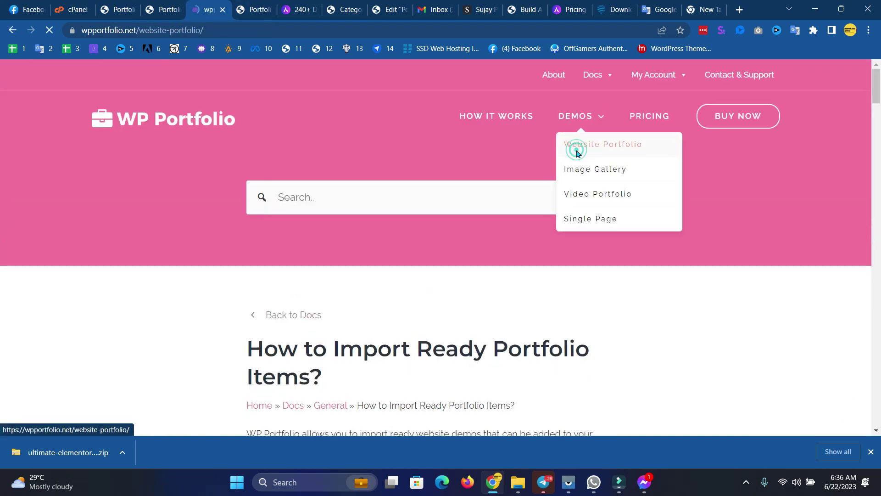
scroll(438, 273, "down", 10)
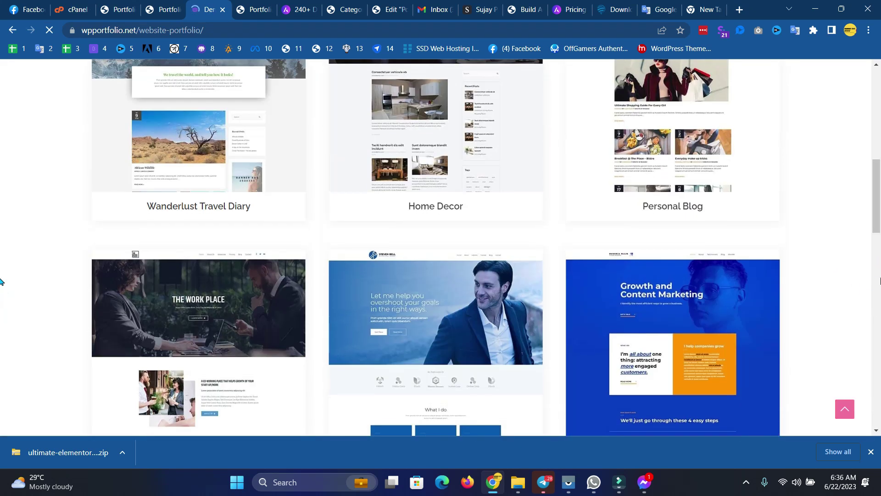
scroll(1, 189, "down", 6)
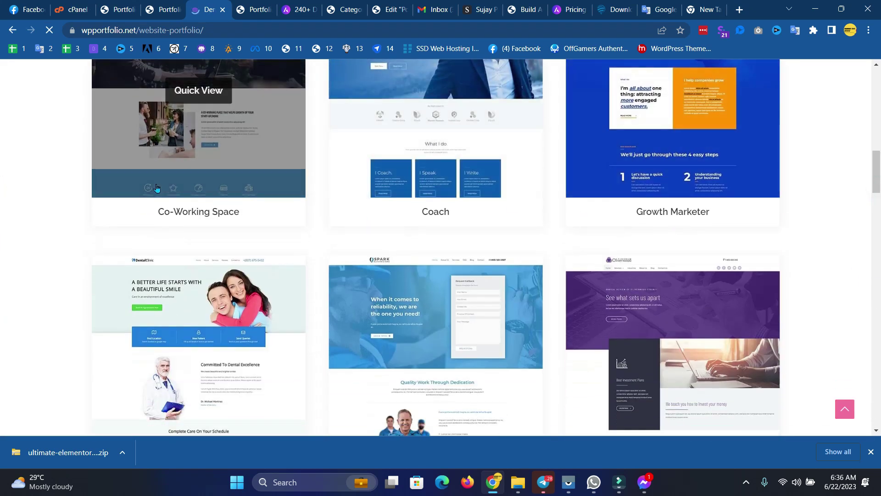
scroll(156, 188, "up", 6)
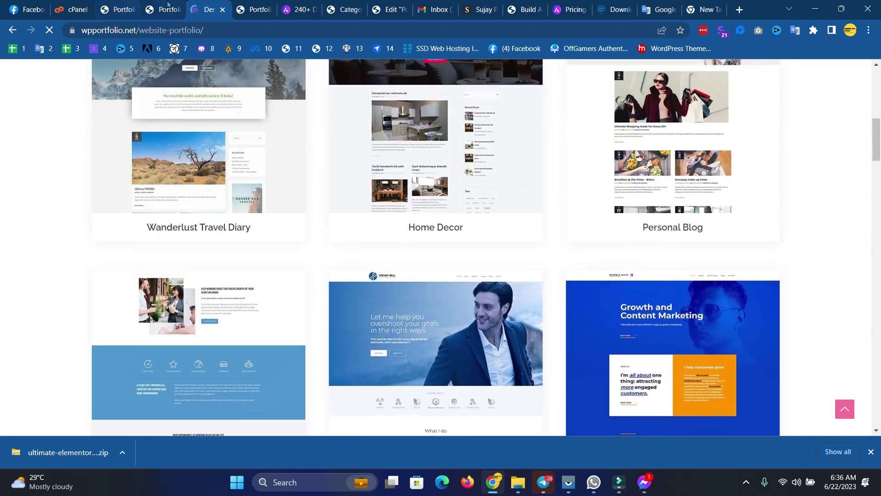
Open the Quick View of the Pet Care template on the live Portfolio page and look through its full desktop preview.
left_click(167, 6)
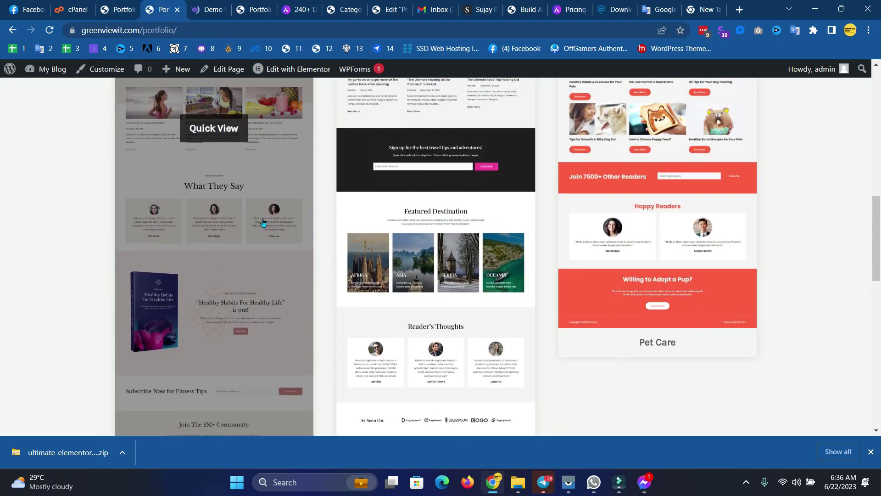
scroll(263, 223, "up", 8)
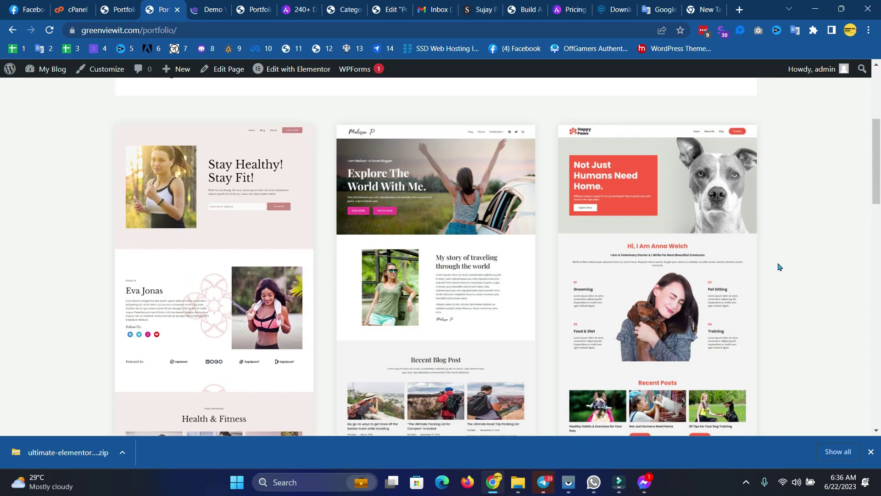
scroll(779, 267, "down", 3)
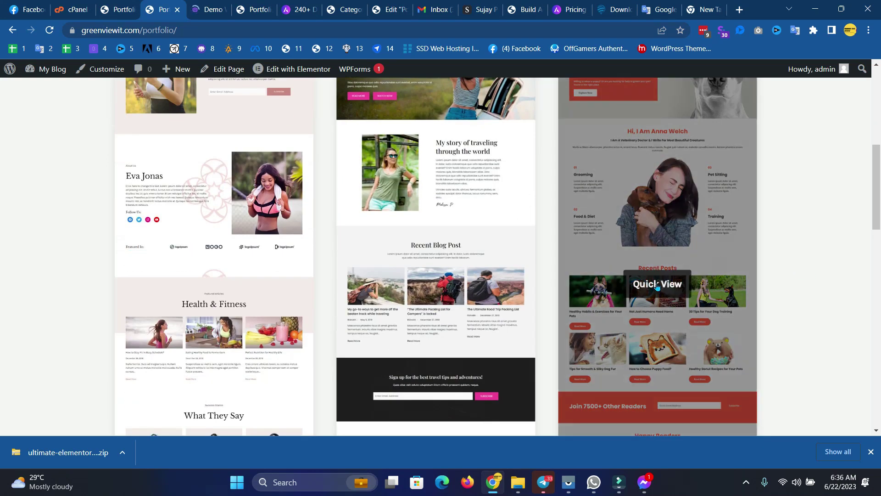
left_click(657, 286)
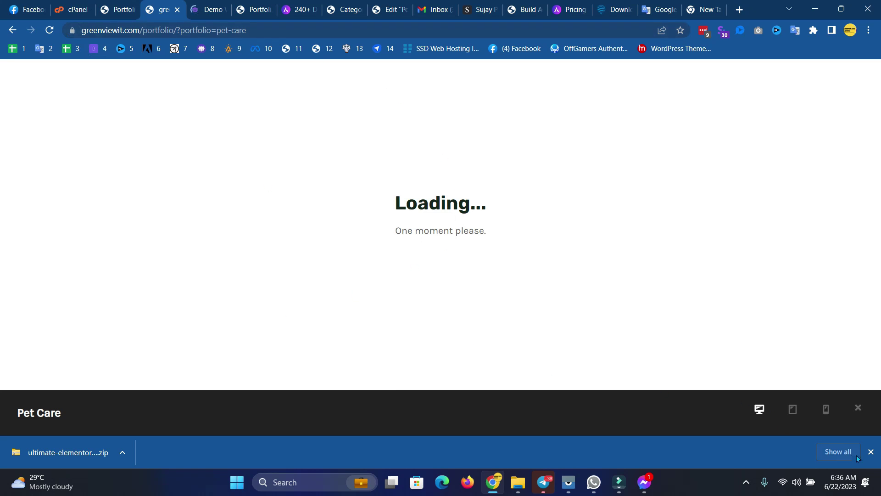
left_click(872, 452)
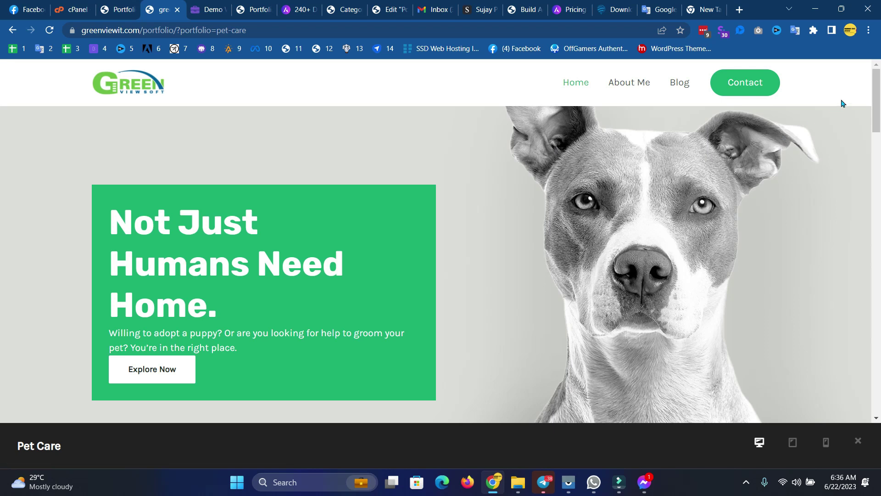
left_click_drag(876, 99, 878, 69)
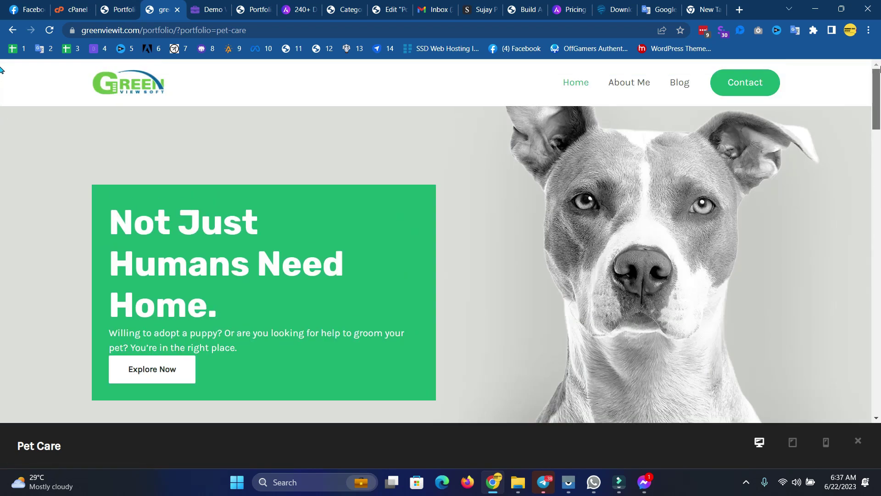
scroll(1, 69, "down", 20)
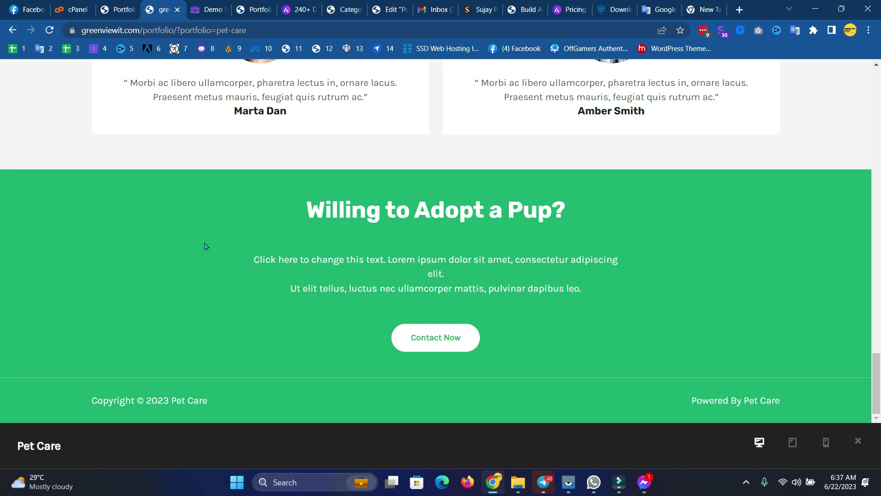
Check the Pet Care preview in the tablet and mobile layouts, and close the preview.
left_click(792, 442)
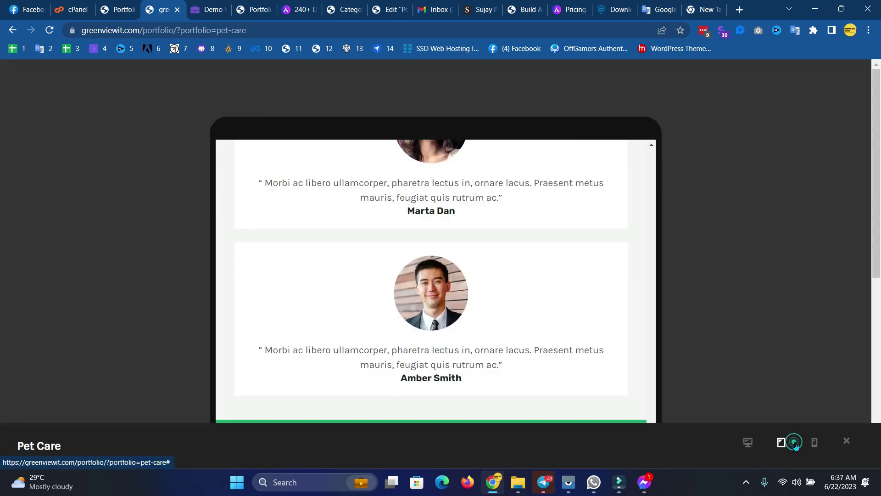
scroll(446, 253, "up", 15)
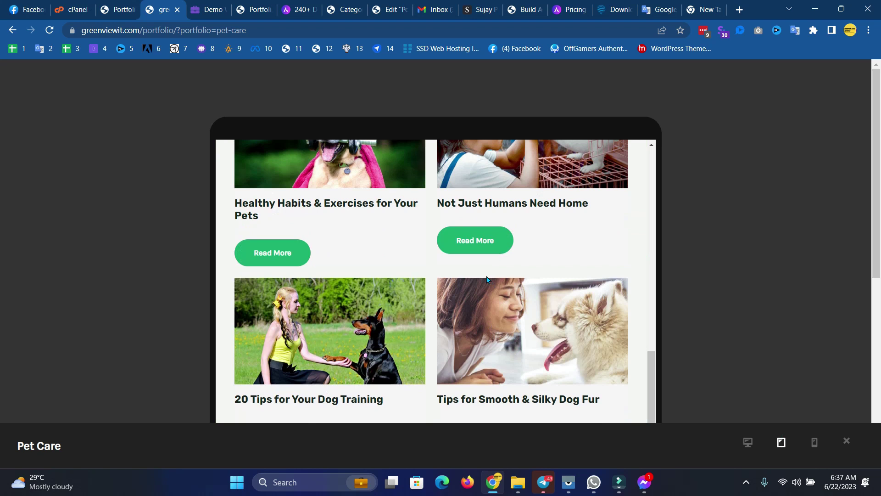
left_click(820, 442)
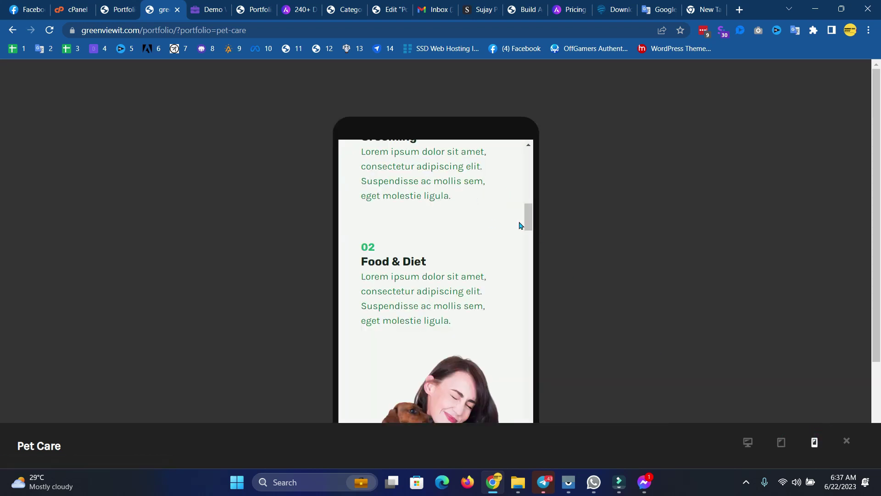
left_click_drag(527, 222, 612, 430)
left_click(501, 159)
left_click(500, 161)
left_click(847, 441)
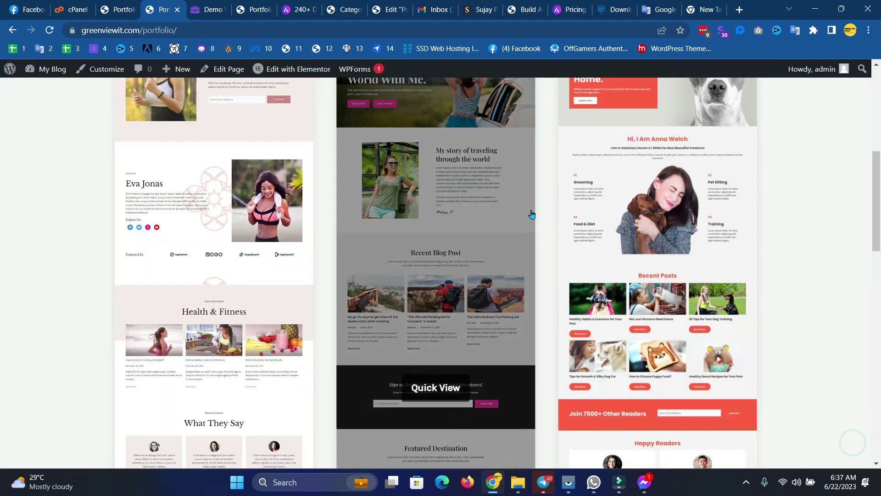
Select the Gutenberg and Elementor versions of the Hotel and BnB draft in the admin list of portfolio items.
scroll(274, 257, "down", 15)
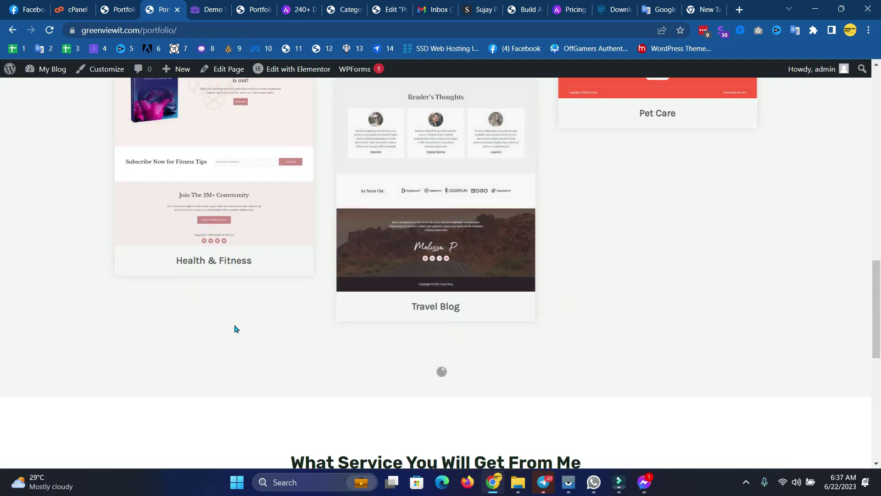
scroll(211, 126, "up", 4)
left_click(117, 9)
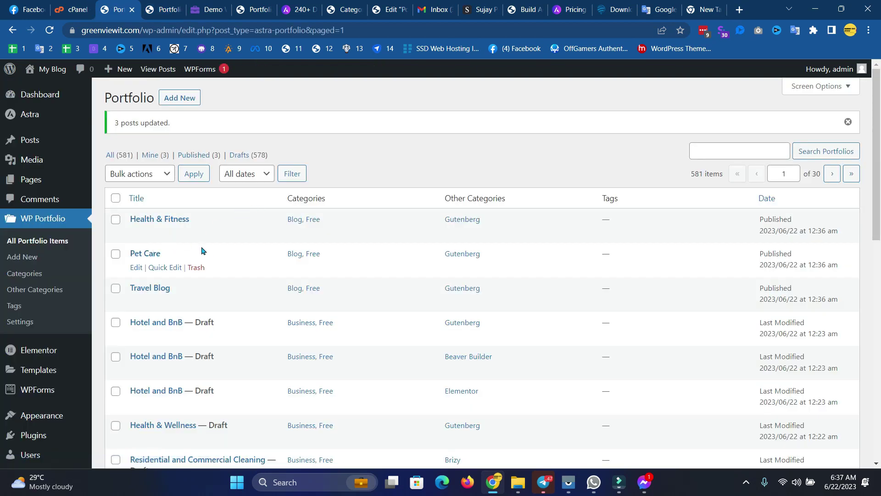
scroll(201, 250, "down", 1)
left_click(116, 265)
scroll(123, 247, "down", 2)
left_click(117, 242)
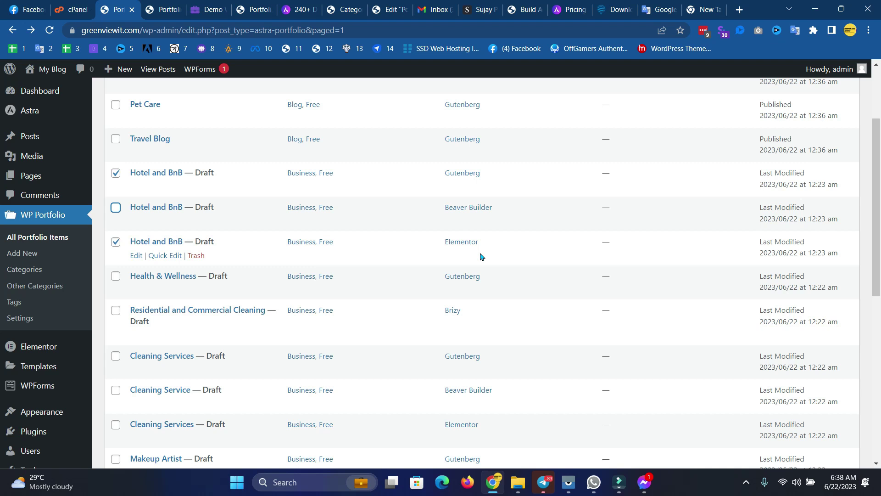
Add the Car Repair, Prime Lawyers, Electrician, Dental Clinic and Makeup Artist drafts to the selection.
scroll(486, 312, "down", 4)
scroll(491, 320, "up", 6)
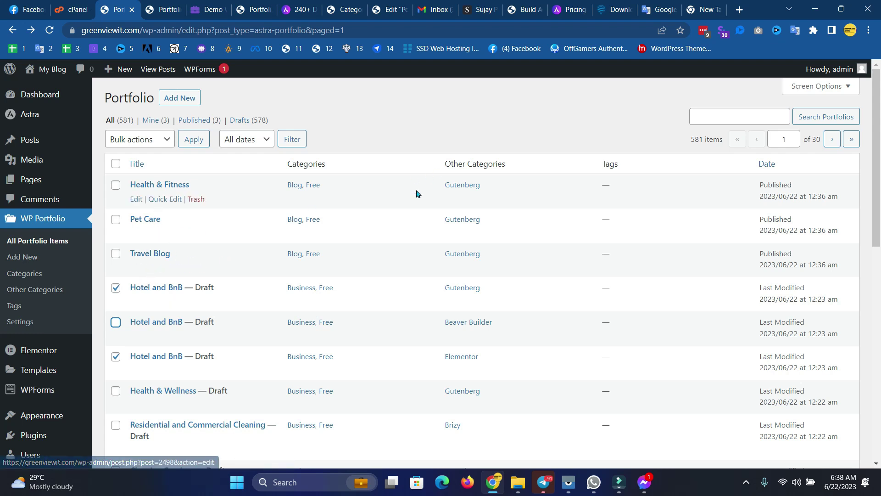
scroll(436, 309, "down", 3)
scroll(426, 303, "down", 5)
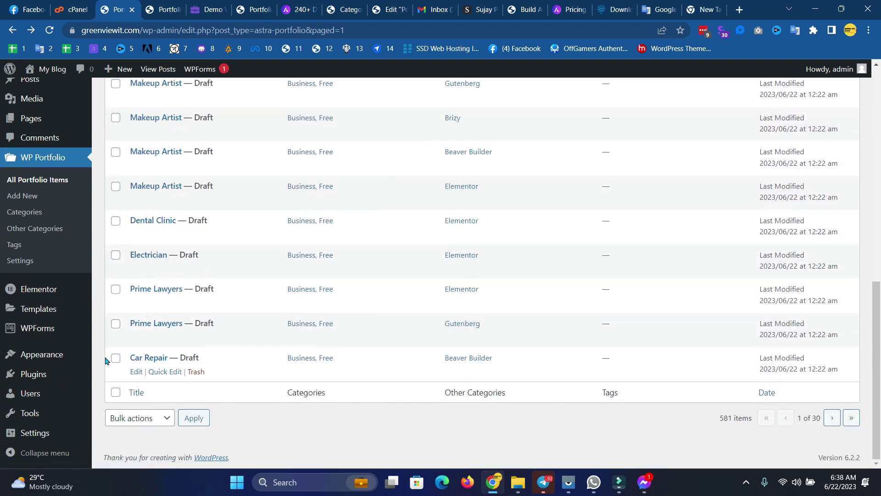
left_click(115, 323)
left_click(115, 289)
left_click(116, 255)
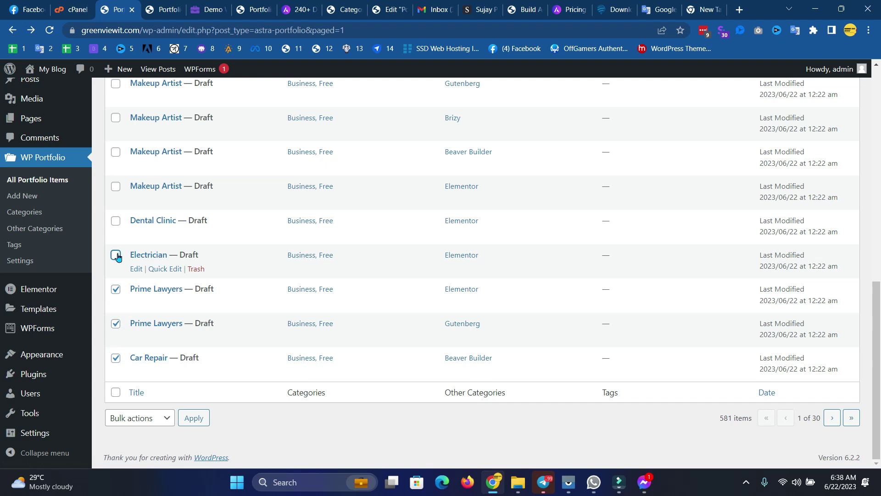
scroll(137, 313, "up", 2)
left_click(115, 335)
left_click(115, 301)
left_click(115, 266)
left_click(116, 232)
Add the cleaning service drafts, Residential and Commercial Cleaning, Health & Wellness and the Beaver Builder Hotel and BnB draft to the selection.
scroll(115, 201, "up", 2)
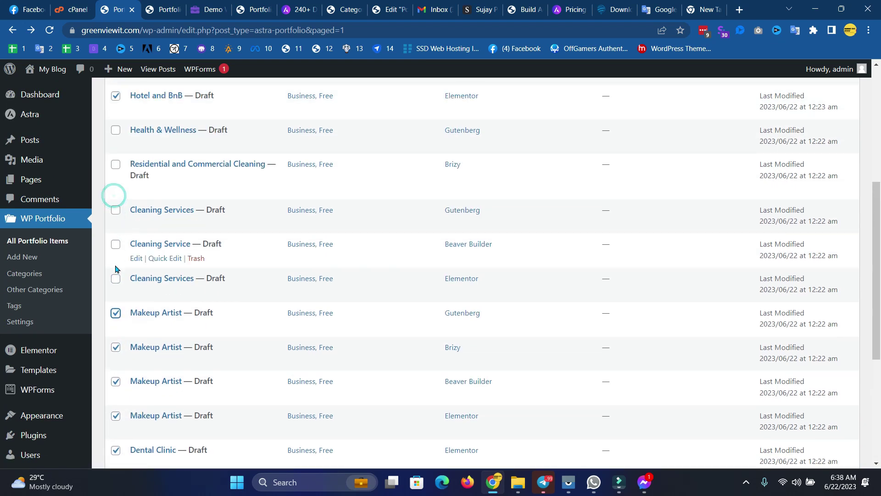
left_click(115, 244)
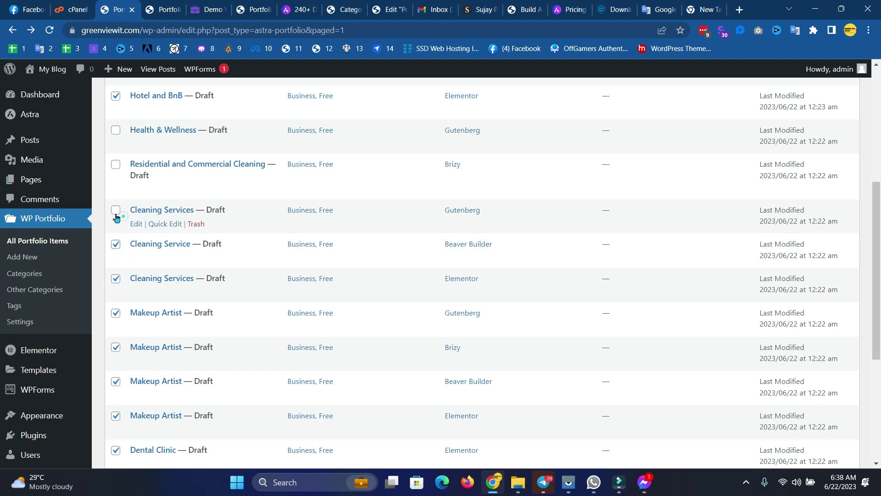
left_click(115, 209)
scroll(115, 211, "up", 2)
left_click(116, 279)
left_click(115, 245)
left_click(116, 176)
Open the selected drafts for bulk editing, set their status to Published and apply the update.
scroll(116, 183, "up", 2)
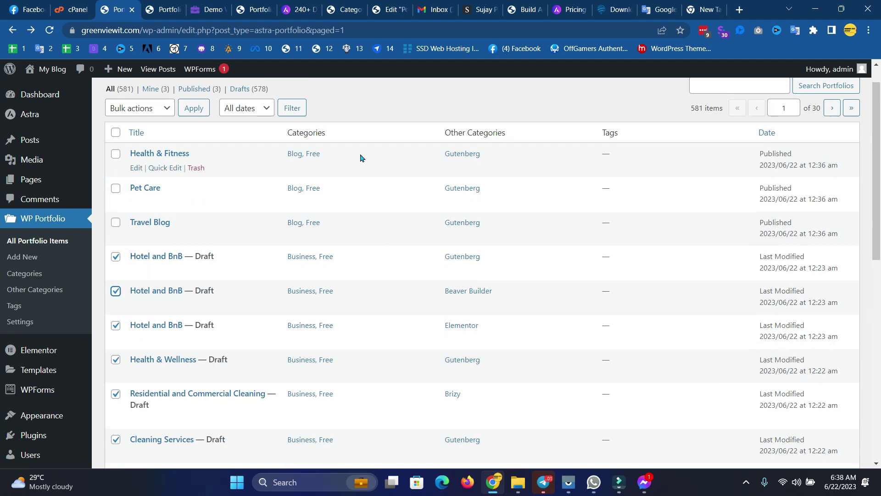
left_click(150, 112)
left_click(138, 133)
left_click(190, 109)
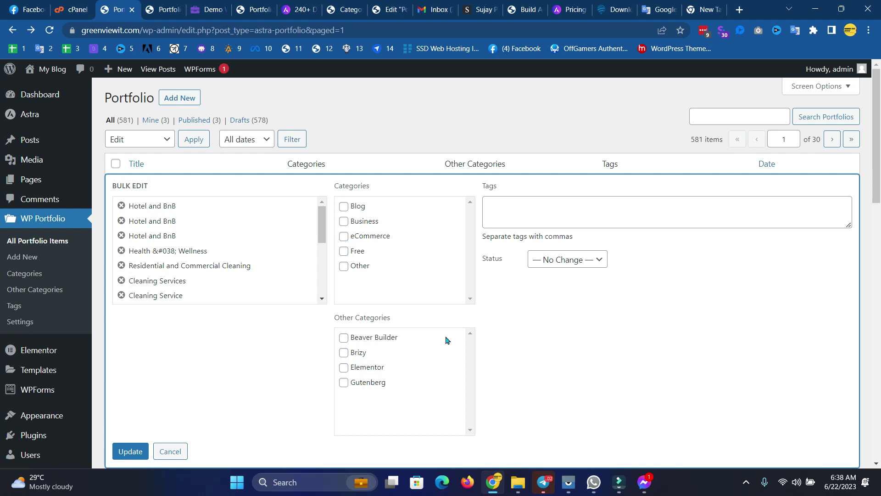
scroll(329, 360, "down", 1)
left_click(572, 202)
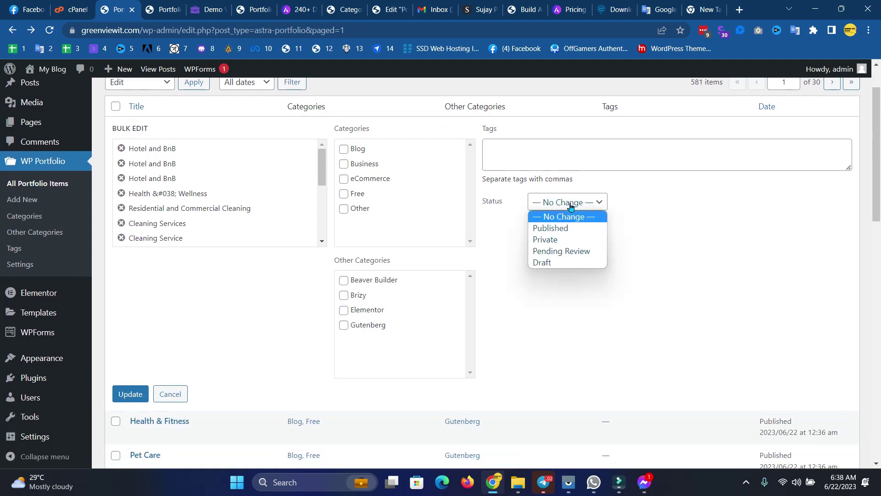
left_click(583, 228)
left_click(128, 393)
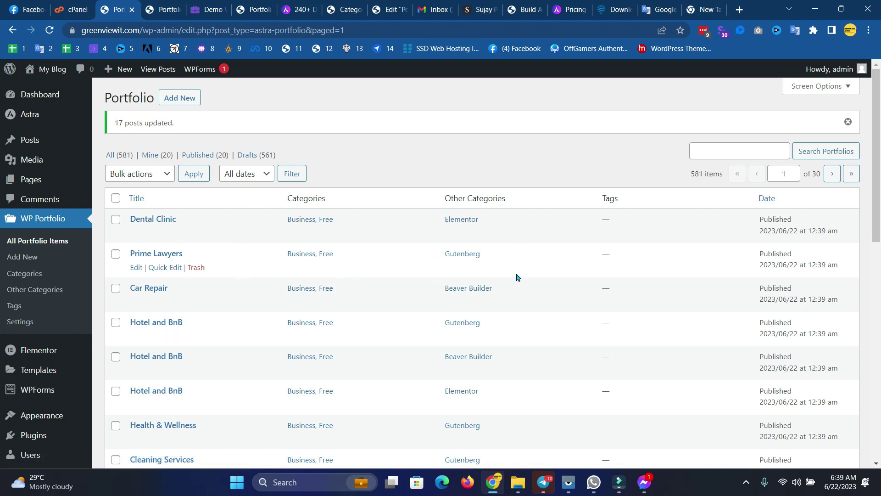
Reload the live Portfolio page, look through the newly published templates and filter the items by Blog.
left_click(154, 5)
left_click(49, 30)
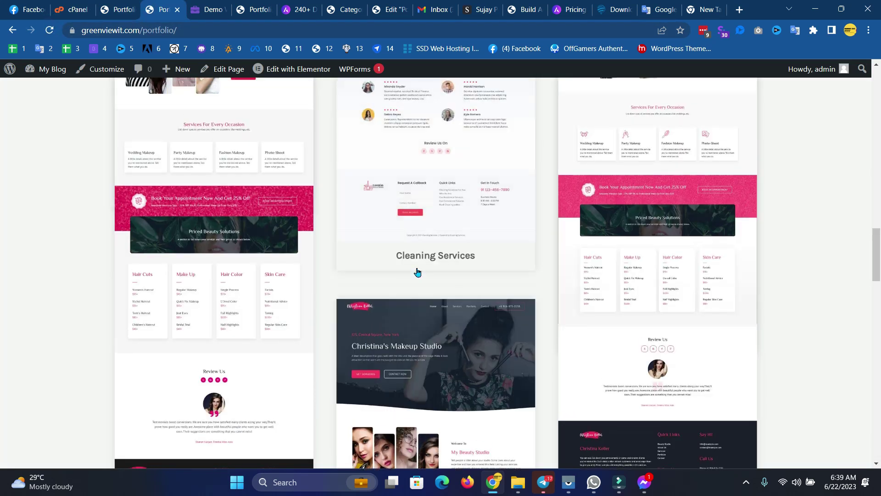
scroll(1, 137, "up", 20)
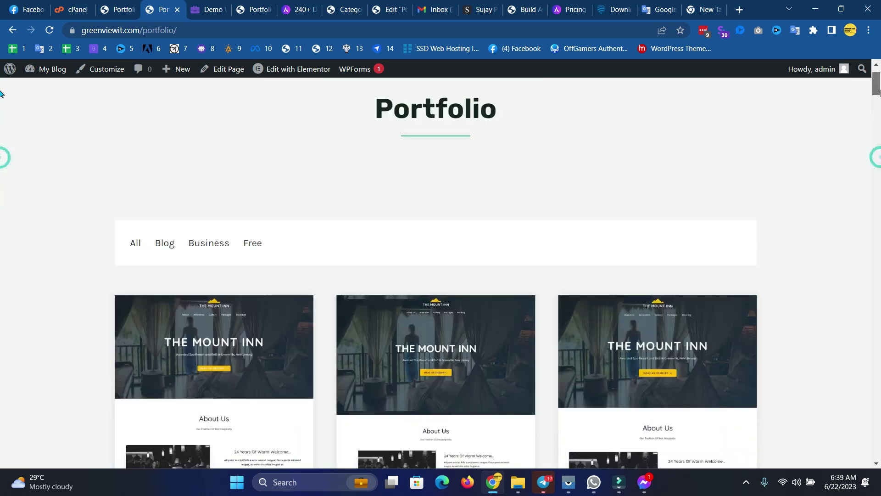
scroll(530, 257, "down", 6)
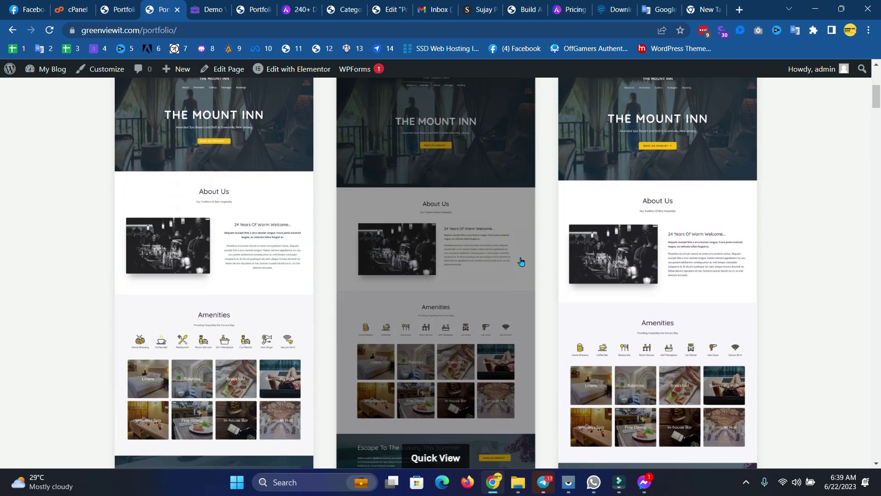
scroll(521, 262, "up", 6)
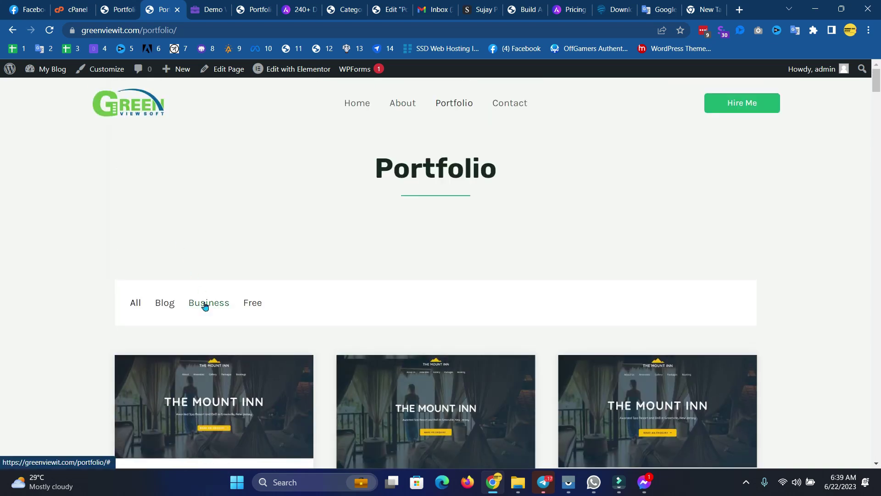
left_click(156, 314)
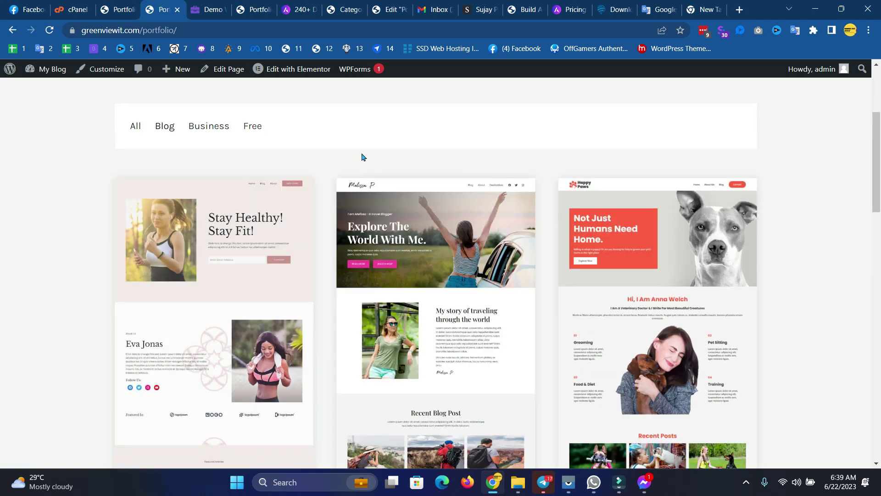
Filter the live Portfolio page by Free, switch back to All and look through the listed templates.
left_click(262, 127)
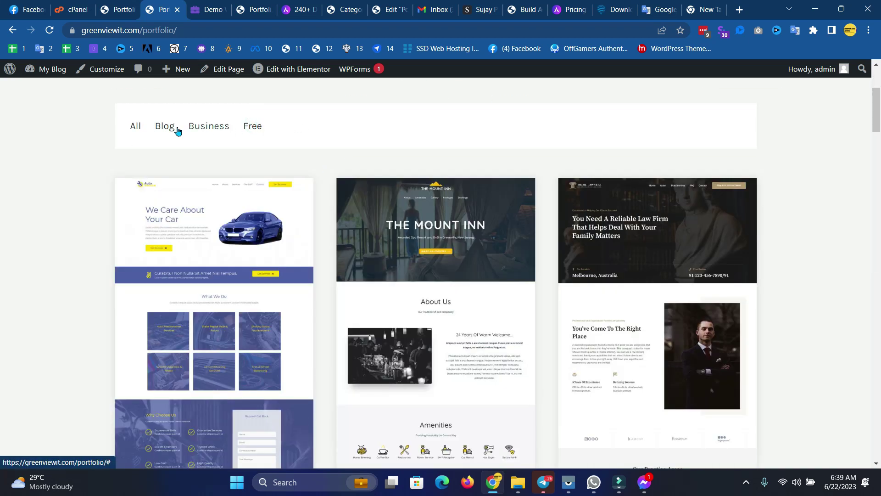
scroll(214, 321, "down", 4)
scroll(330, 166, "up", 4)
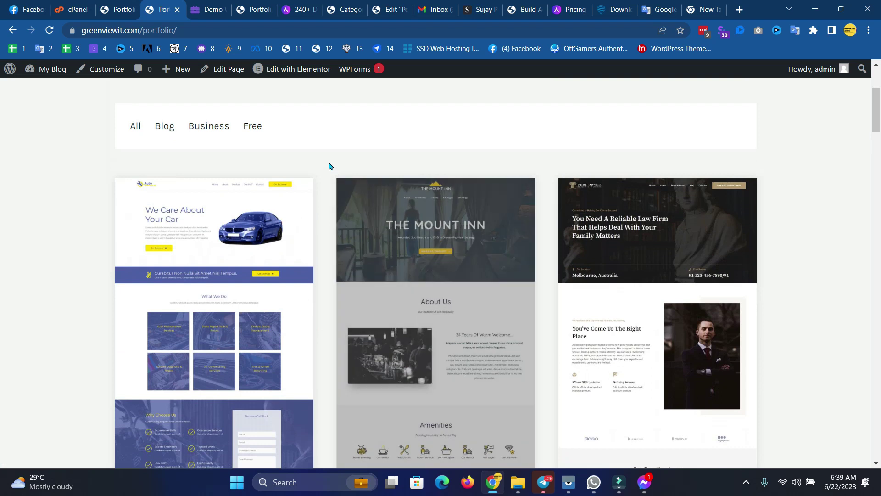
left_click(134, 126)
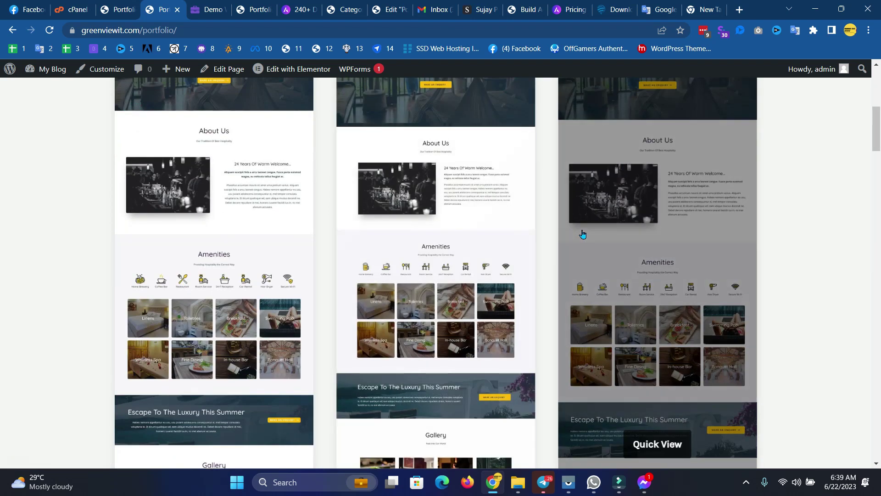
scroll(642, 227, "up", 4)
scroll(600, 236, "down", 6)
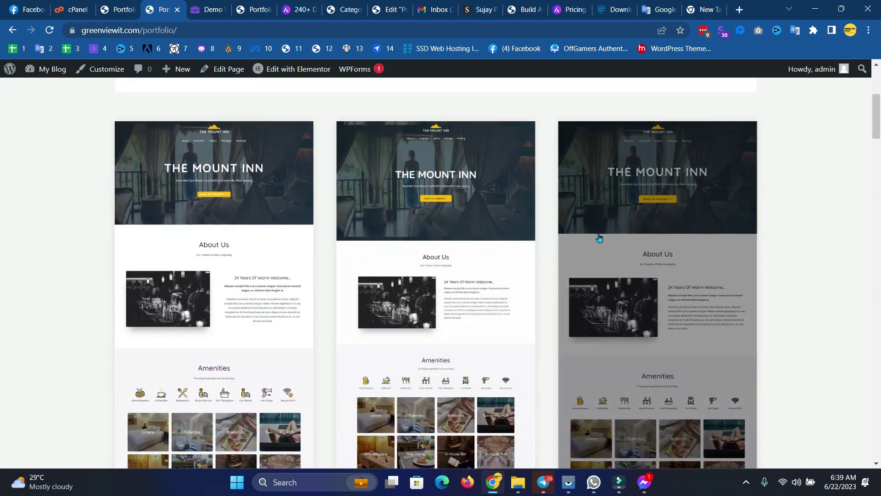
scroll(759, 257, "down", 3)
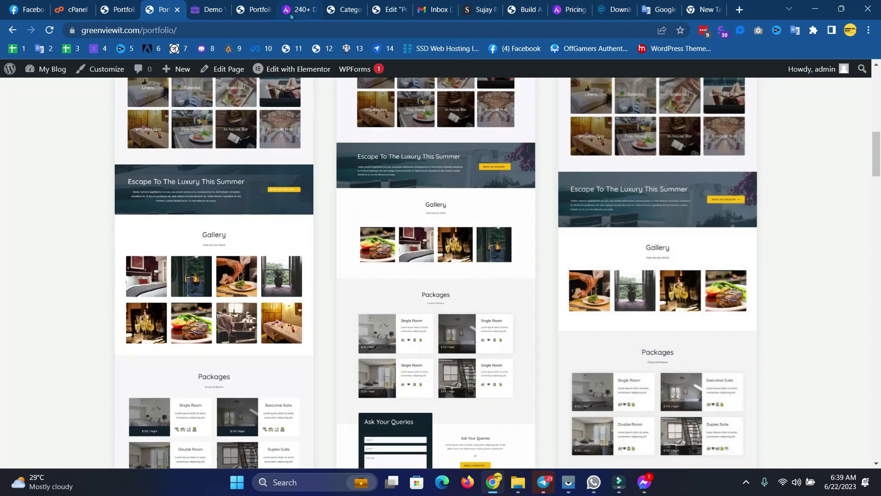
In the WP Portfolio settings, enable sorting by other categories and the sites search box, and save the changes.
left_click(112, 5)
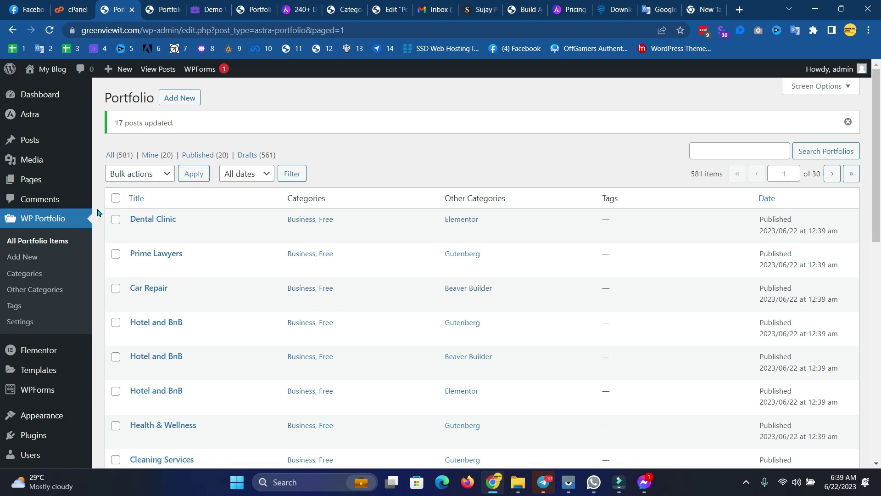
left_click(18, 321)
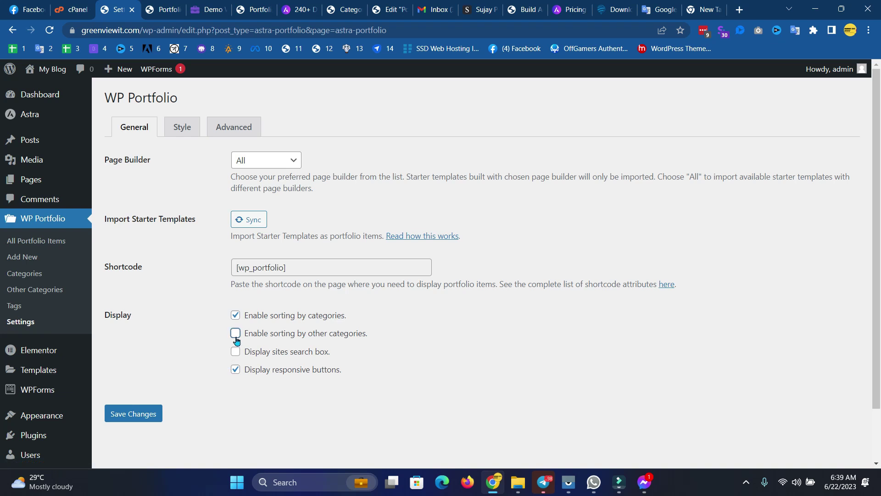
left_click(152, 413)
Reload the live Portfolio page to check its filter bar, and filter the templates by Free and by Business.
left_click(163, 9)
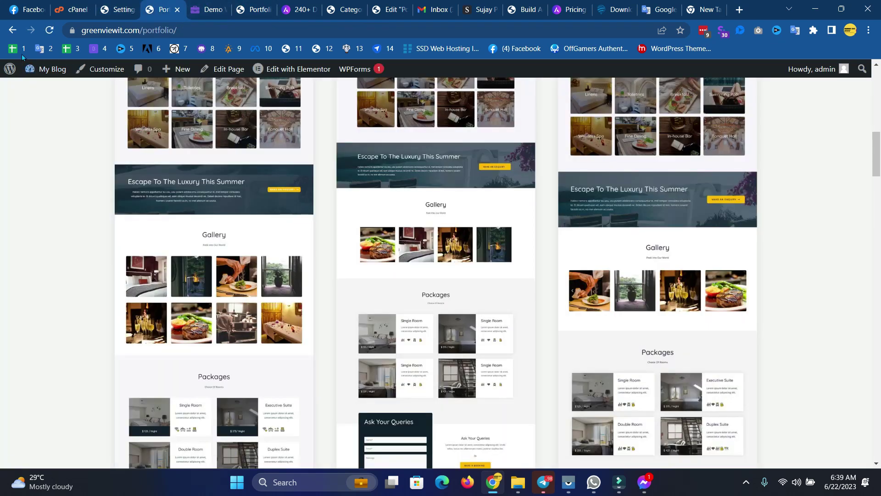
left_click(49, 31)
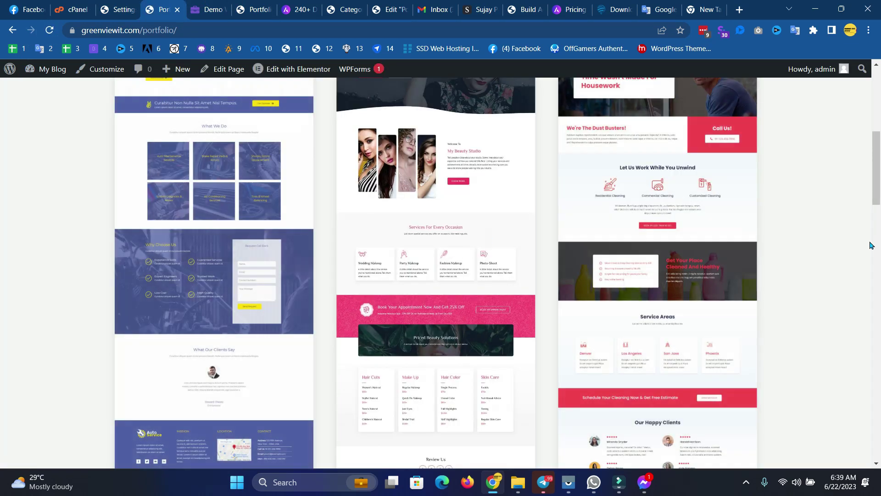
left_click_drag(872, 246, 0, 115)
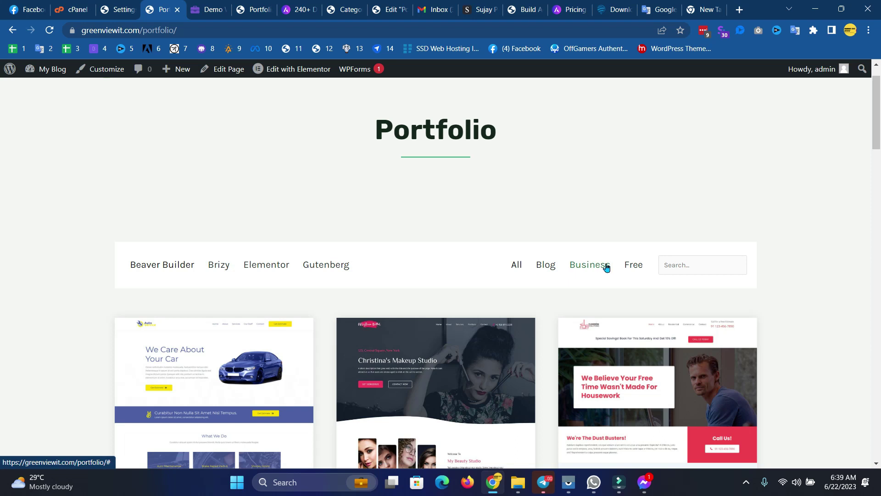
left_click(631, 260)
scroll(631, 261, "down", 3)
scroll(627, 175, "up", 1)
left_click(592, 180)
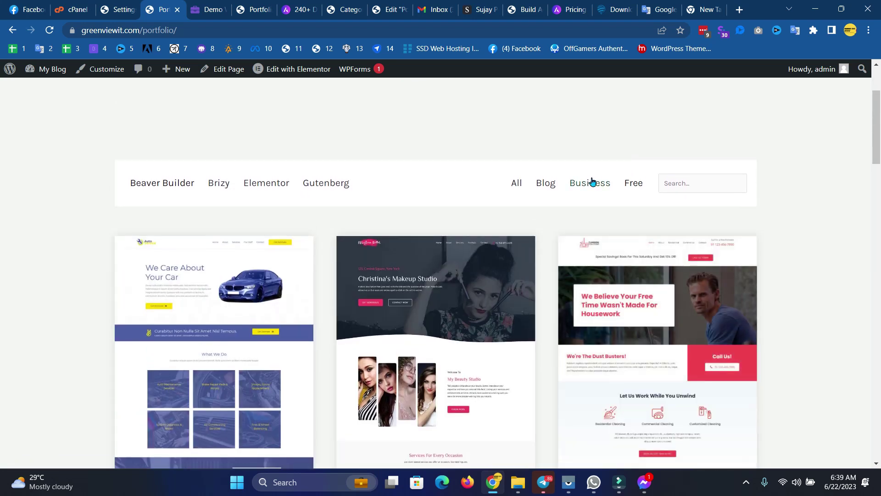
Look through the Business templates down to the page's end and open the preview of the Cleaning Service template.
scroll(402, 187, "down", 1)
scroll(321, 326, "down", 10)
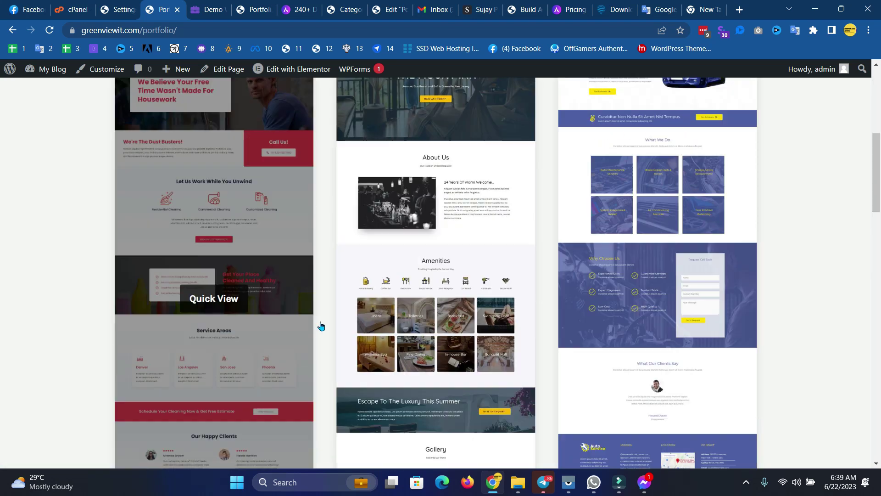
scroll(316, 296, "down", 15)
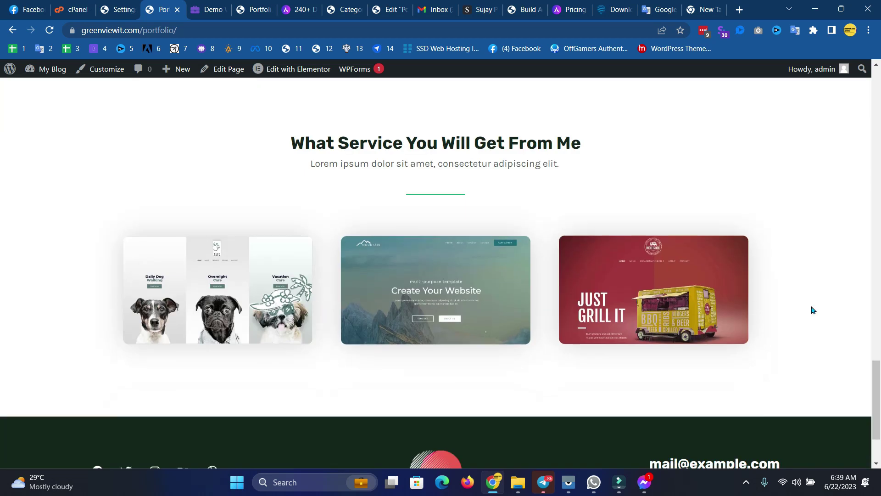
scroll(1, 356, "up", 20)
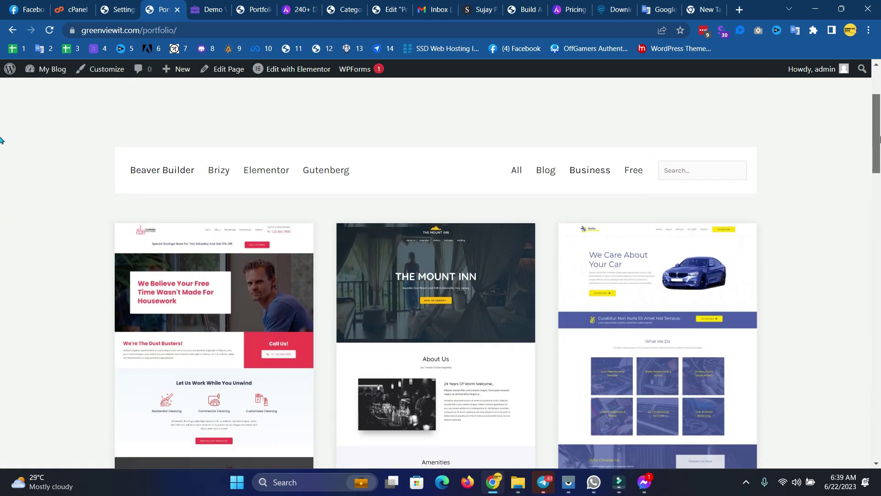
scroll(1, 147, "down", 4)
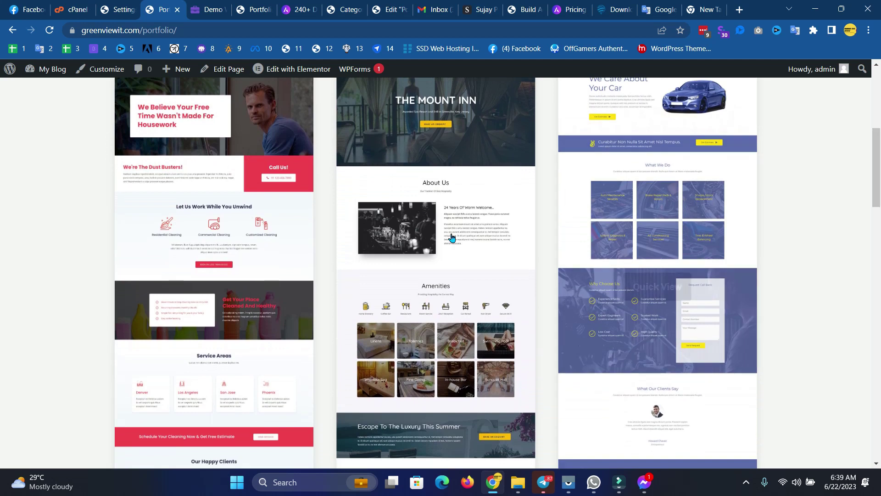
left_click(223, 328)
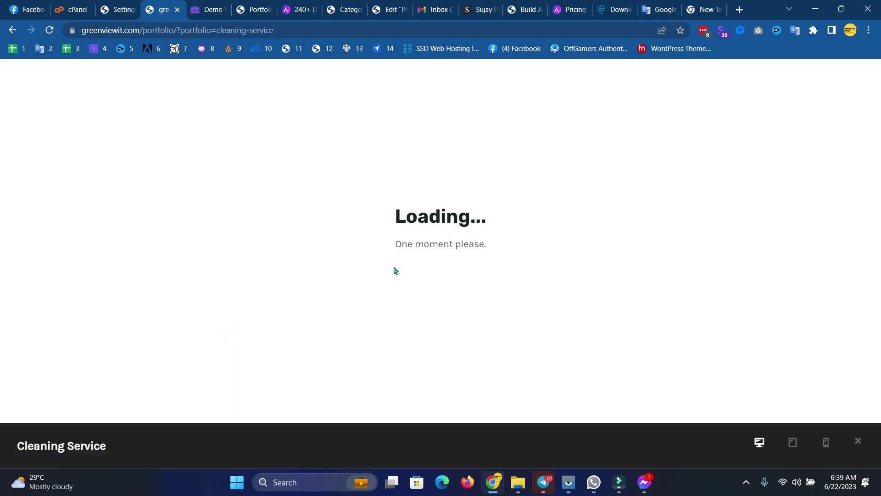